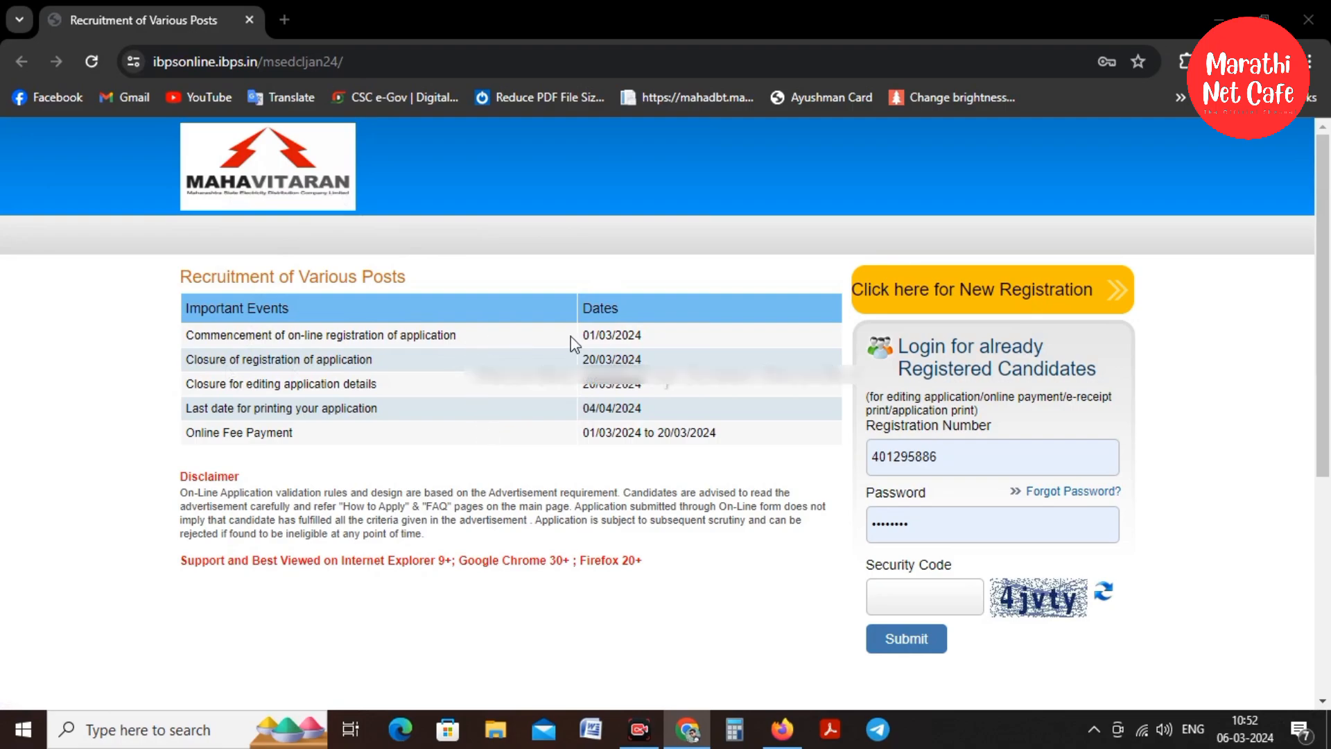
Start a new registration and enter the candidate's first name
click(856, 295)
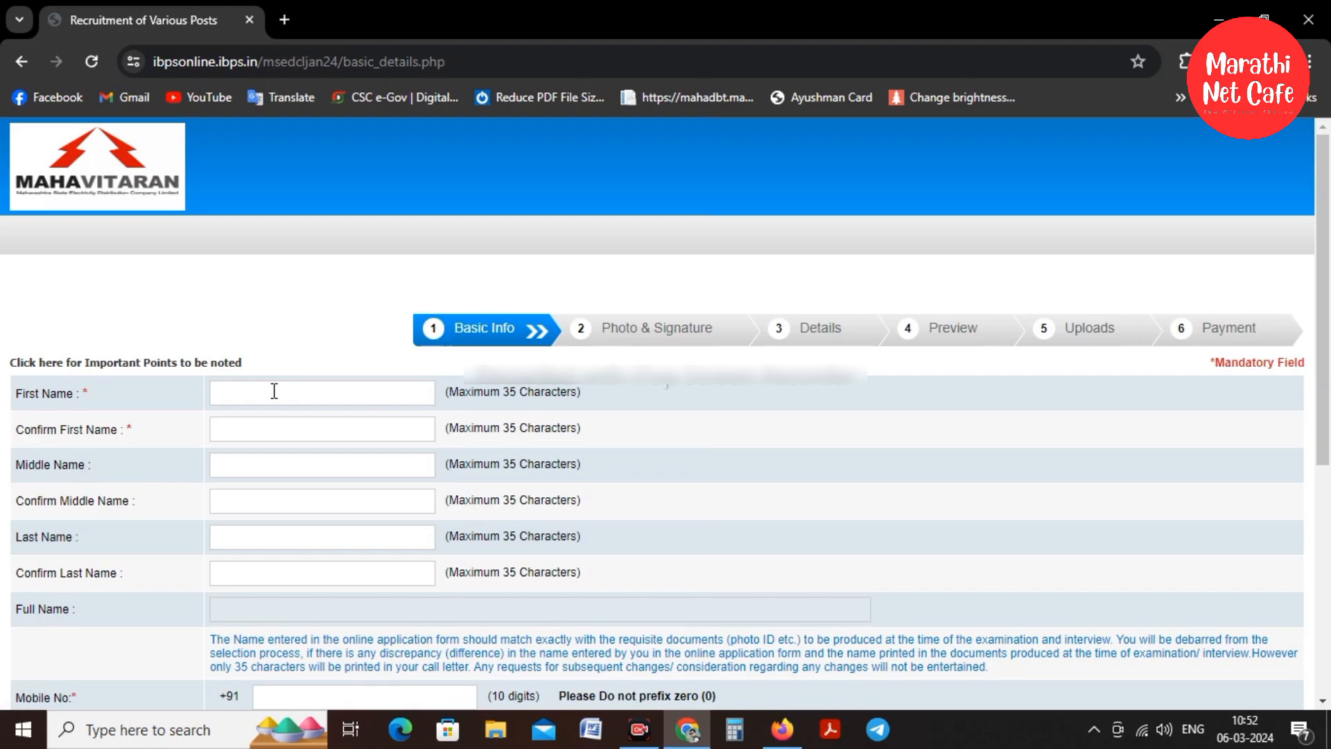
click(274, 391)
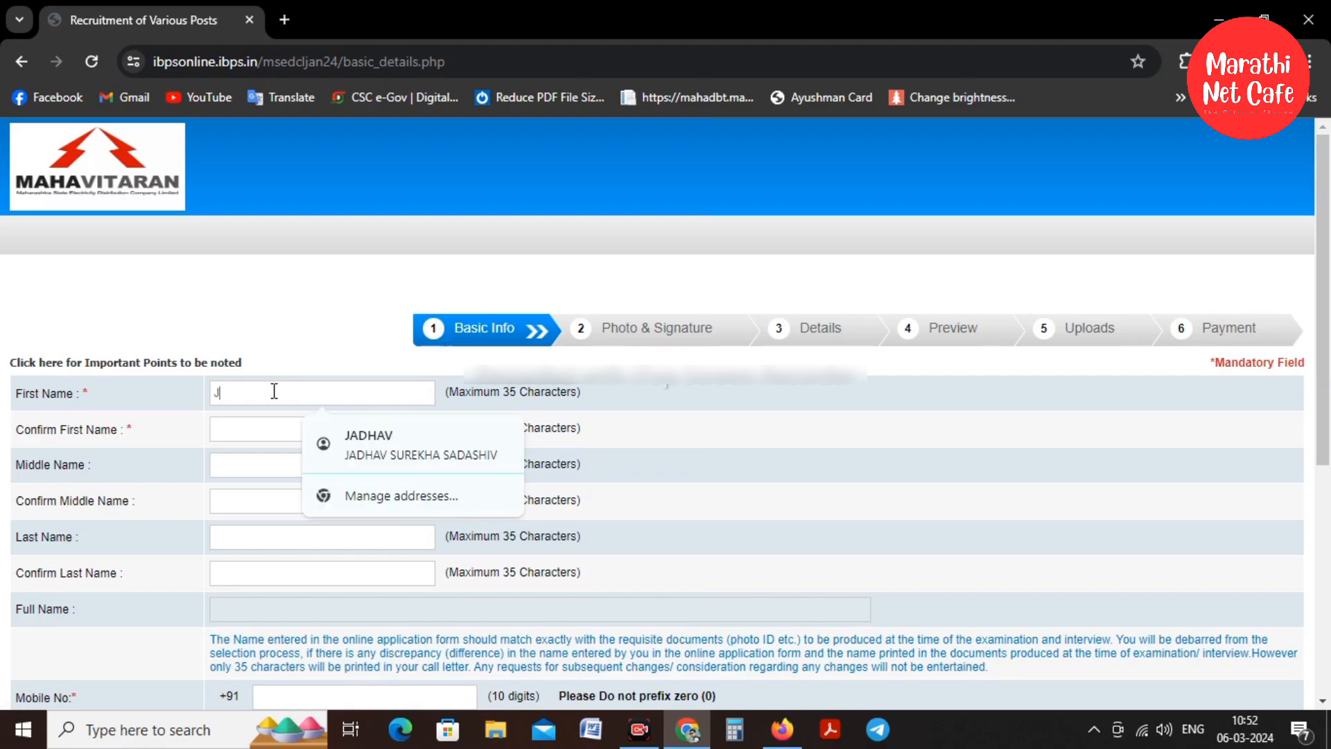
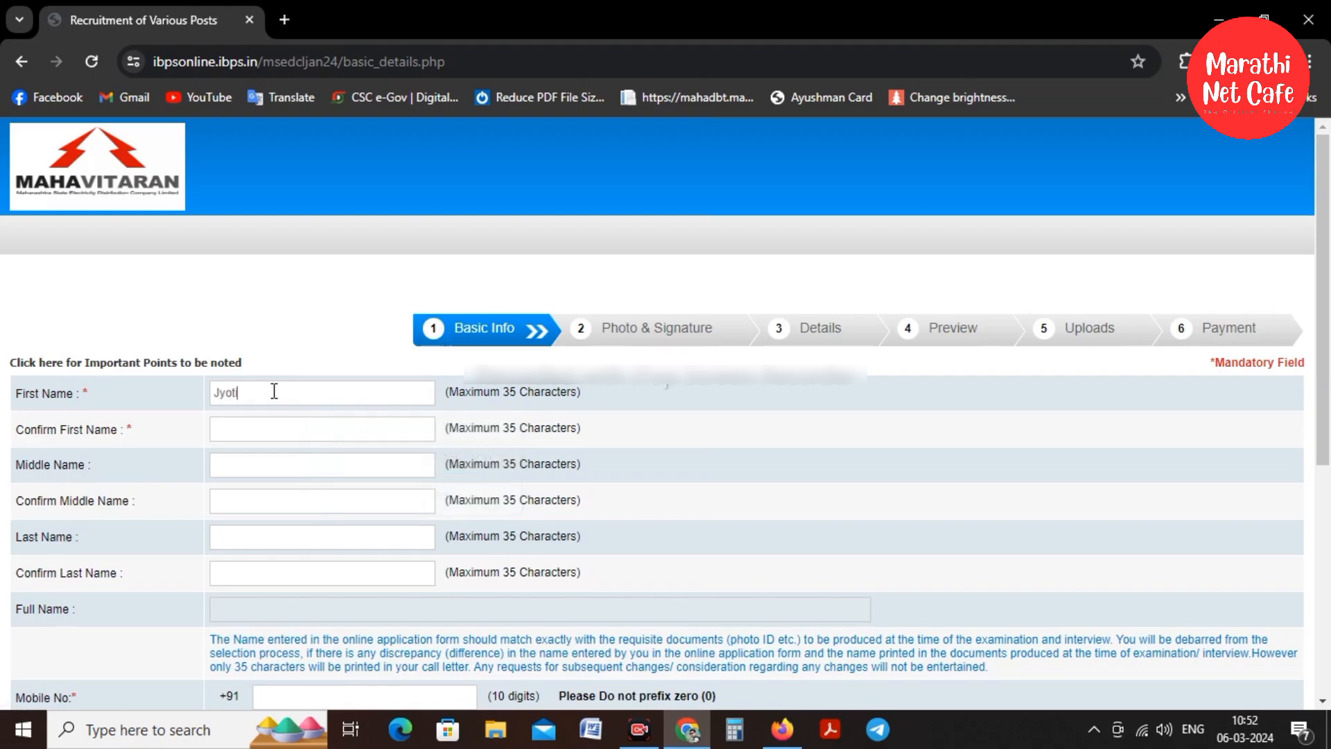
key(Tab)
key(Tab)
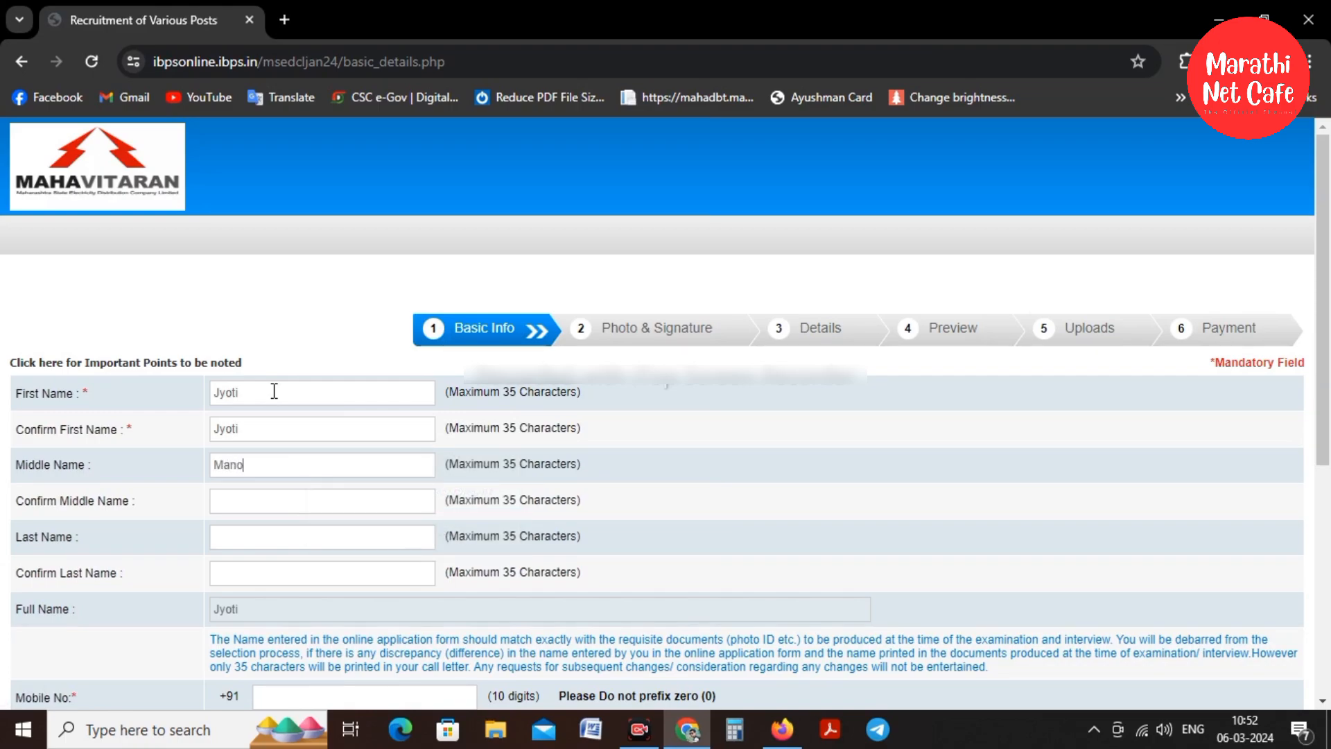
Enter and confirm the candidate's middle and last names
key(Tab)
text(mA)
key(BackSpace)
key(BackSpace)
click(280, 511)
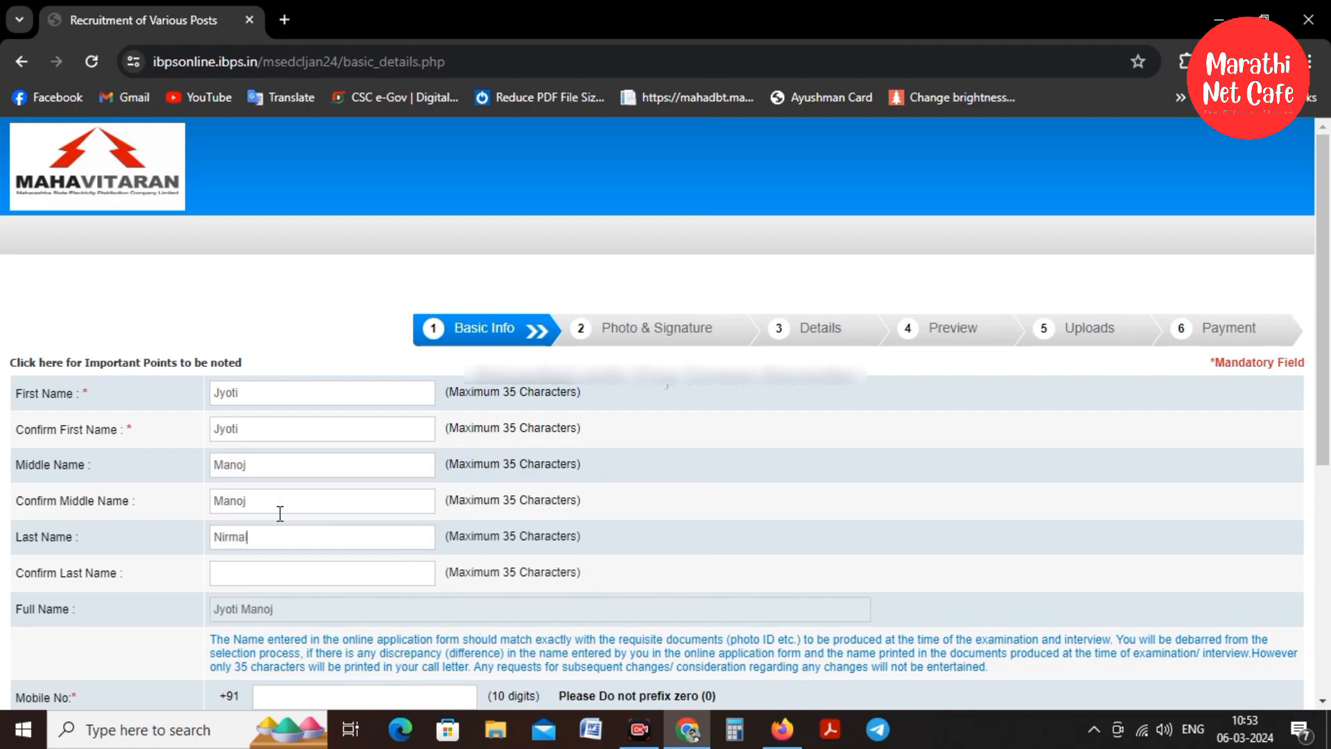
click(254, 575)
scroll(253, 576, down, 3)
Enter the mobile number and a gmail.com e-mail address with its confirmation and security code
click(287, 504)
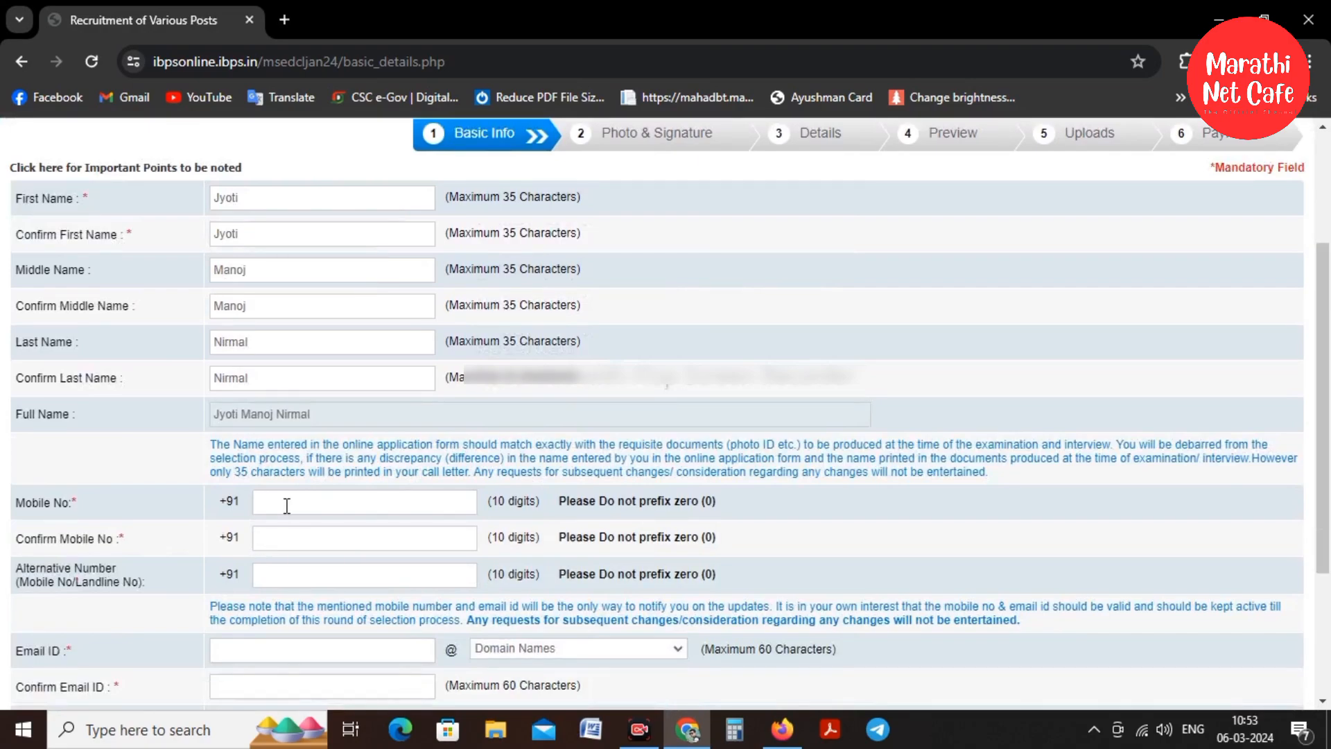
text(8390)
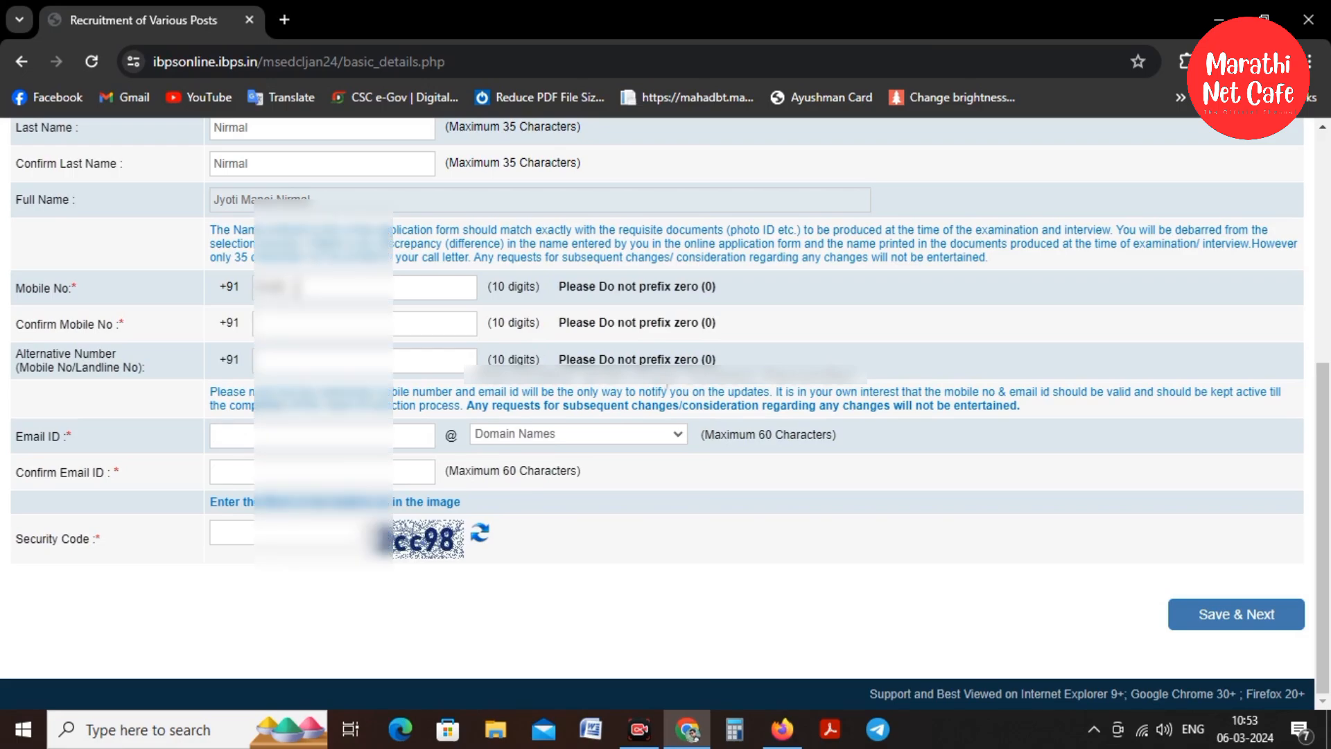
text(??????839)
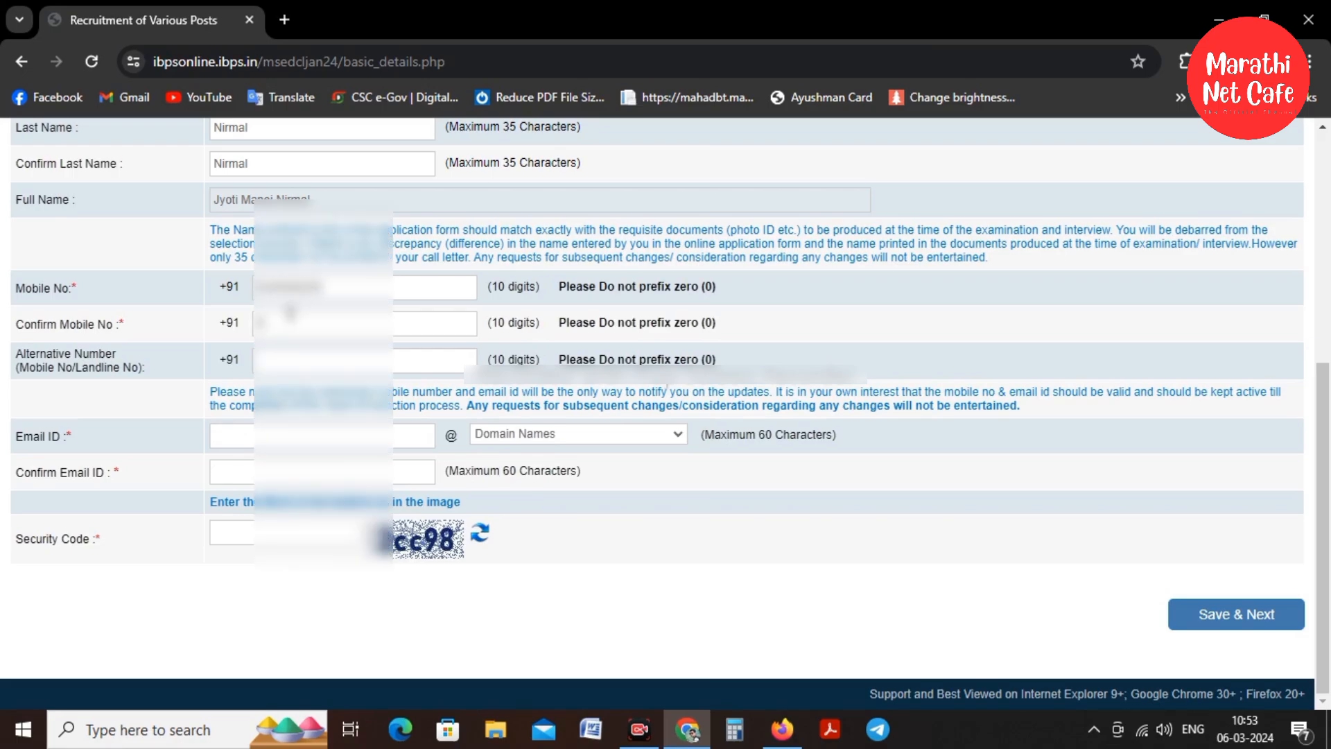
text(???????)
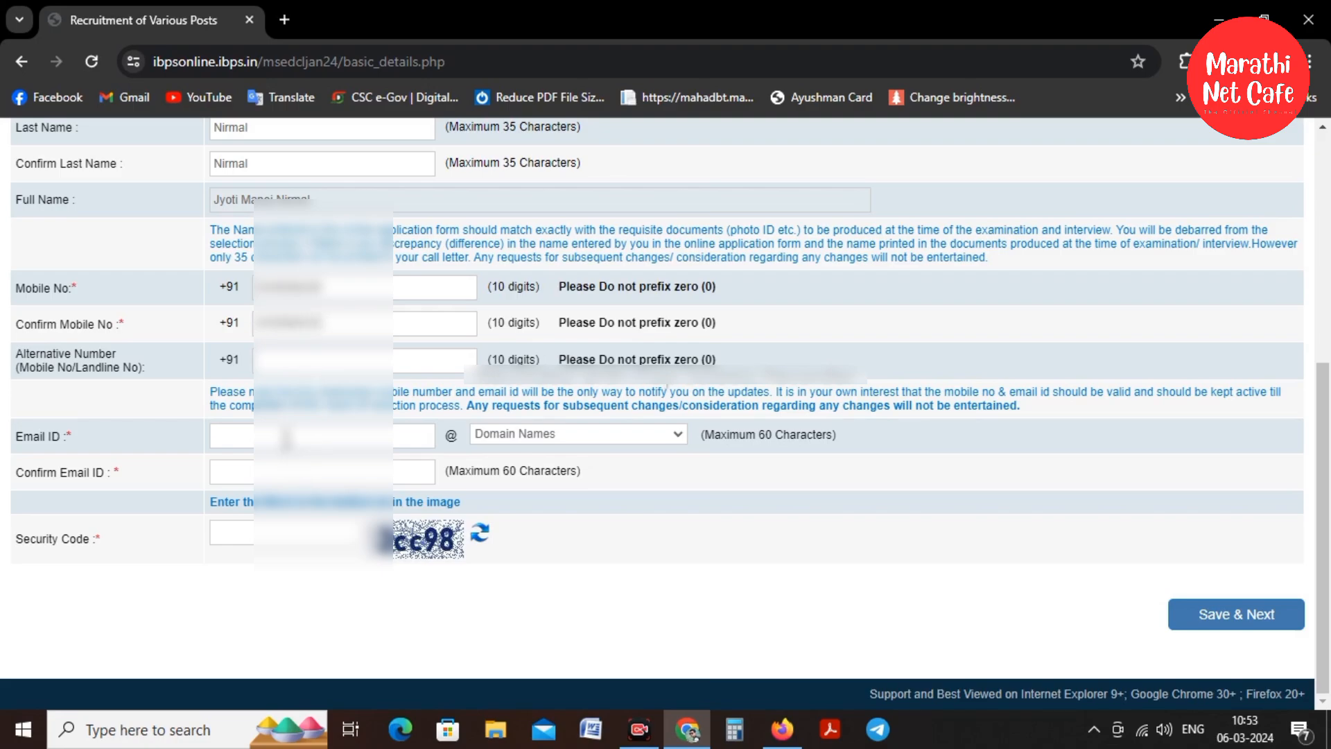
click(285, 438)
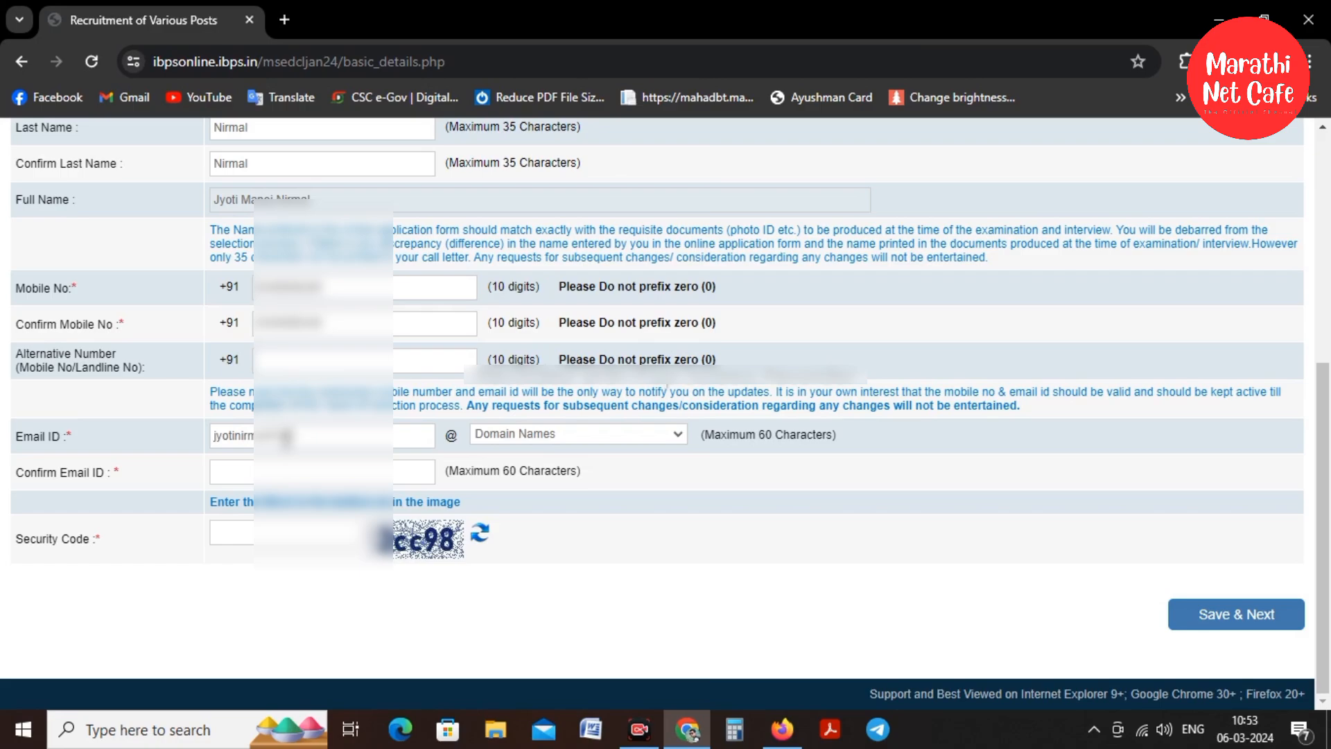
click(526, 434)
click(518, 482)
click(269, 477)
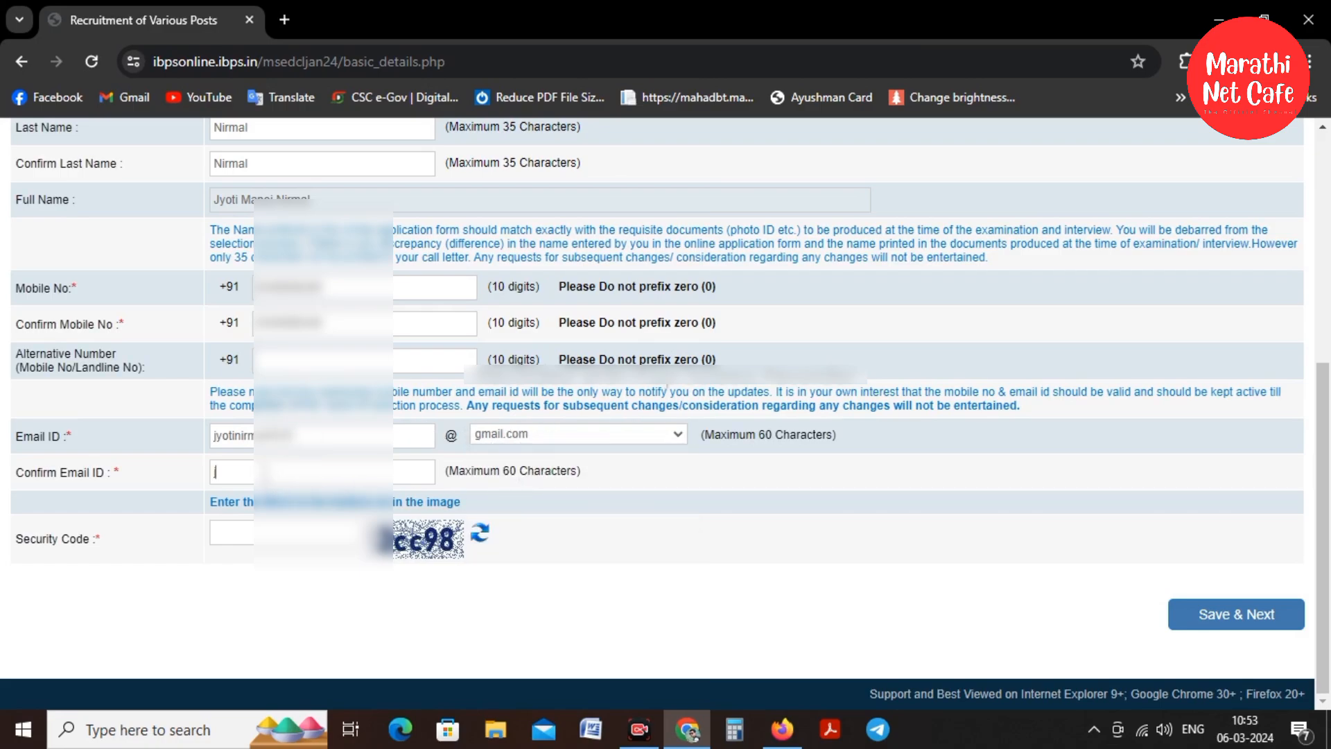
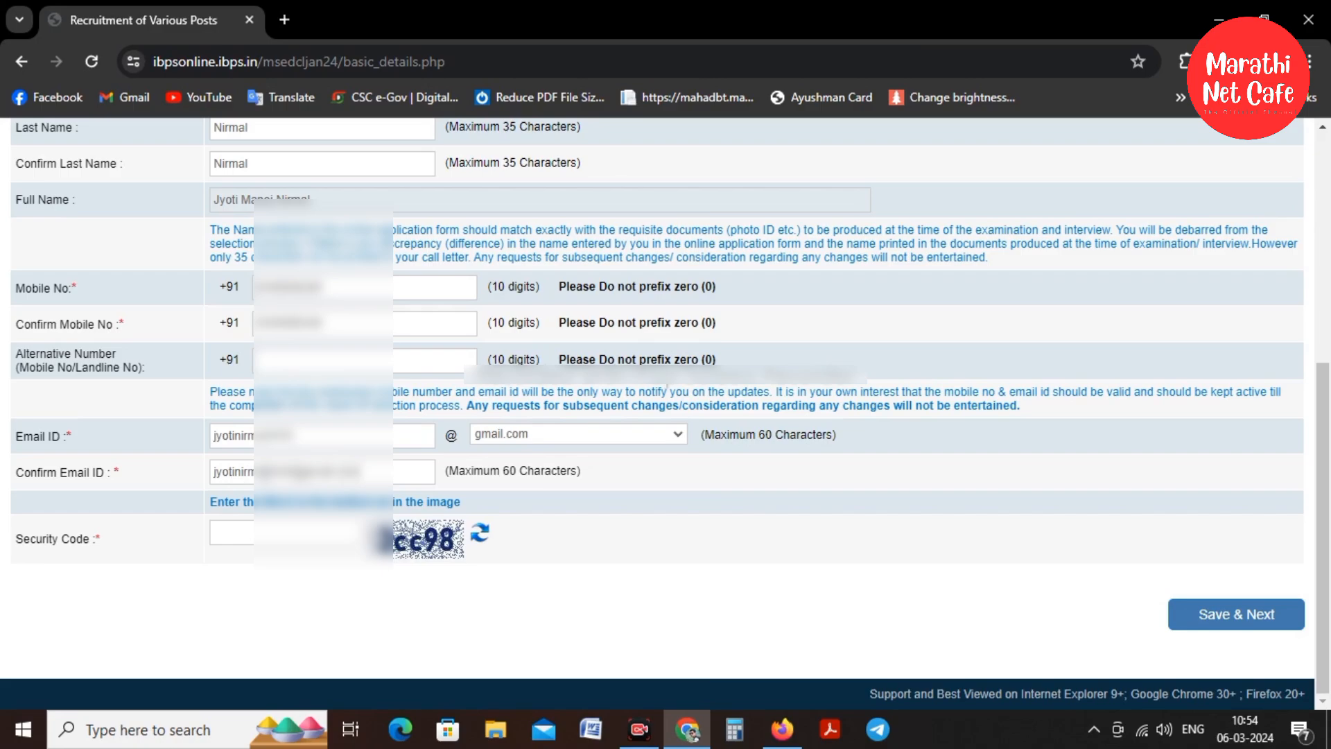
text(2cc98)
Save the basic details and confirm they are correct in the confirmation dialog
click(1254, 614)
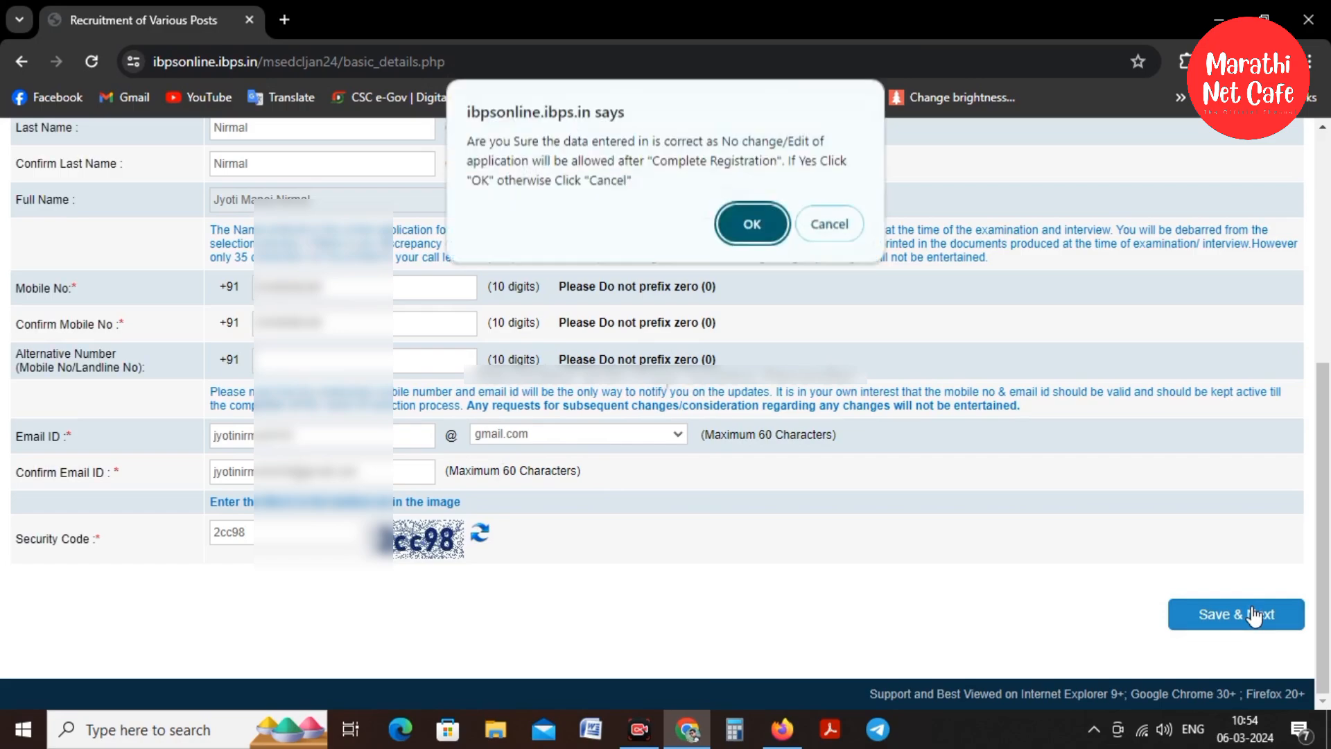
click(753, 226)
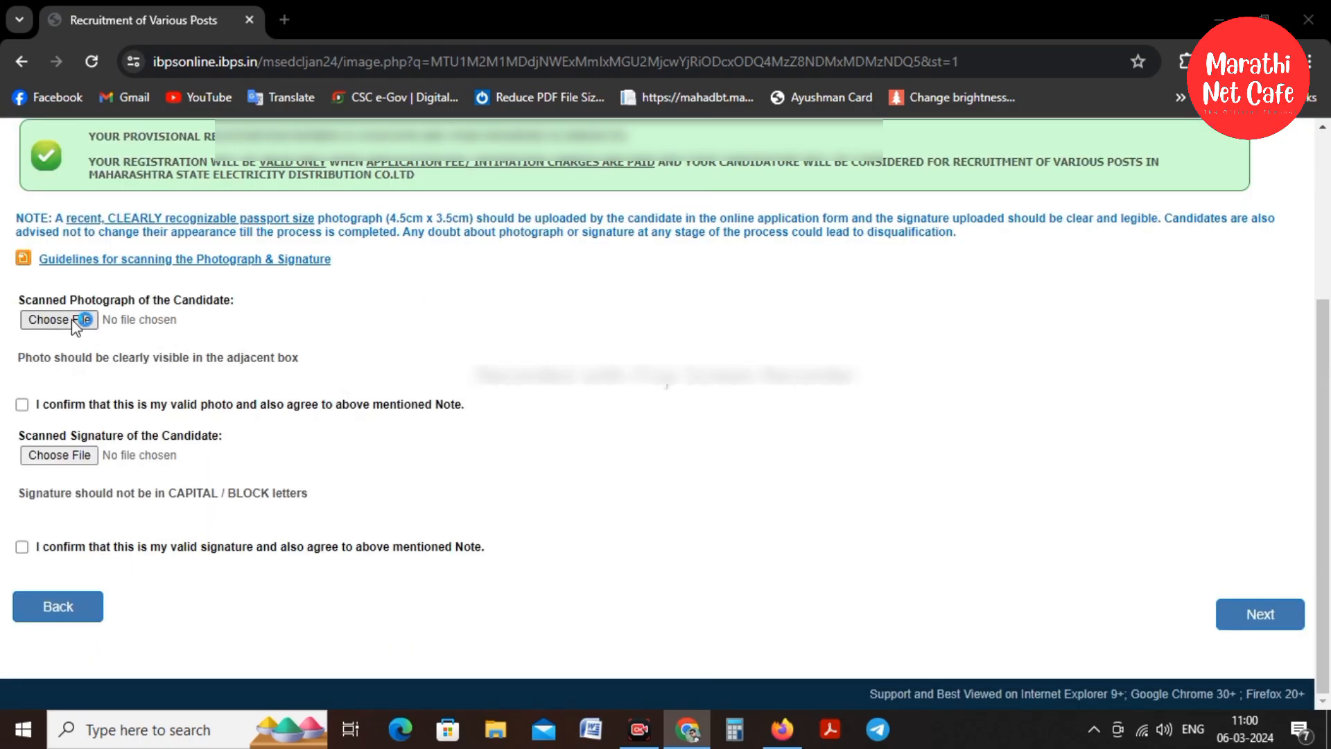
Try uploading the candidate's photo file as the photograph
click(76, 319)
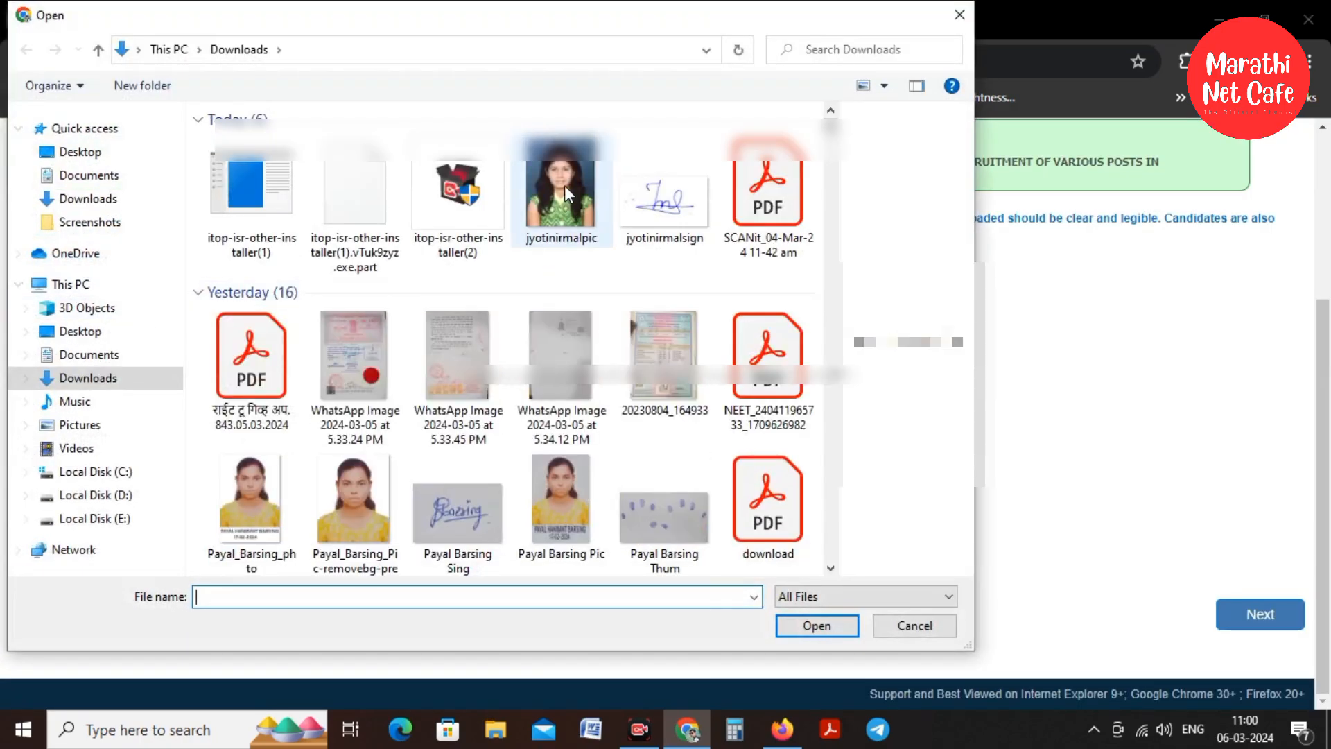
click(564, 185)
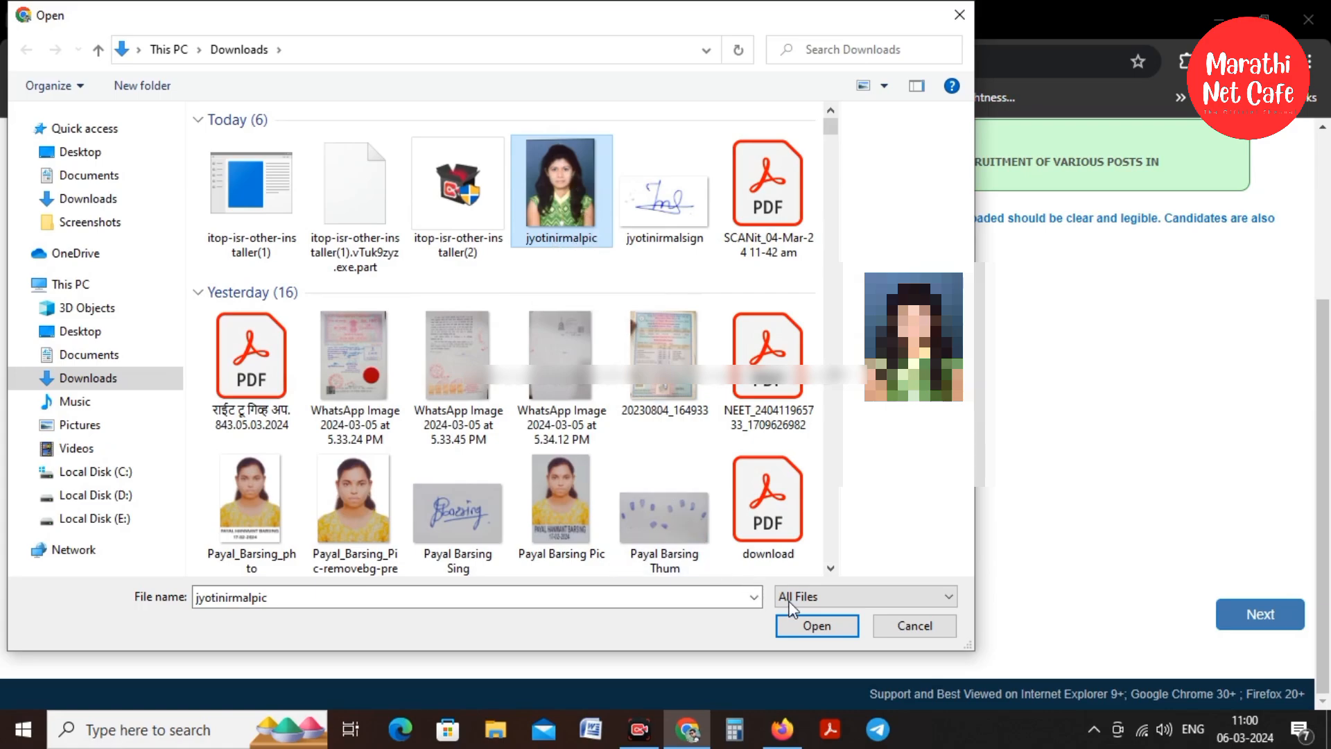
click(812, 626)
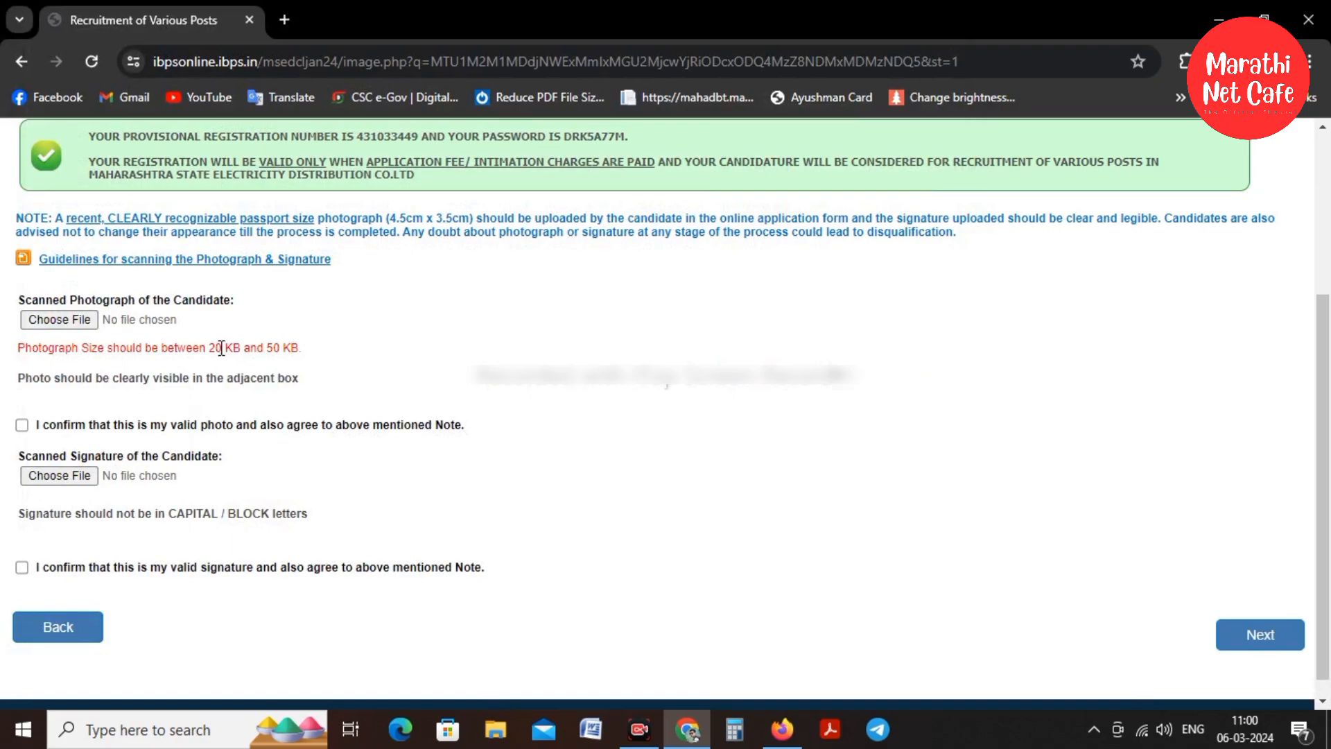
Note the 20–50 KB photo limit and bring up the photo file's options to edit it
drag(207, 347, 285, 346)
click(374, 362)
click(60, 319)
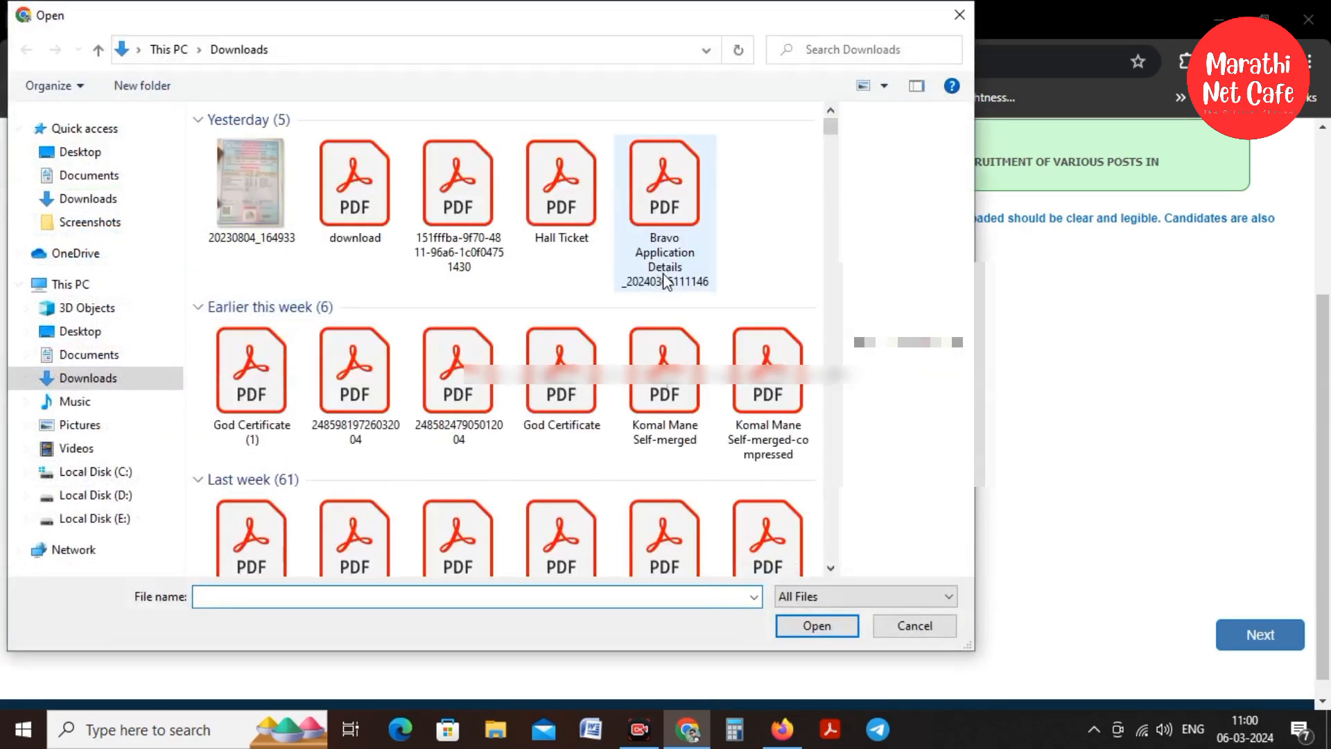
click(571, 189)
right_click(571, 190)
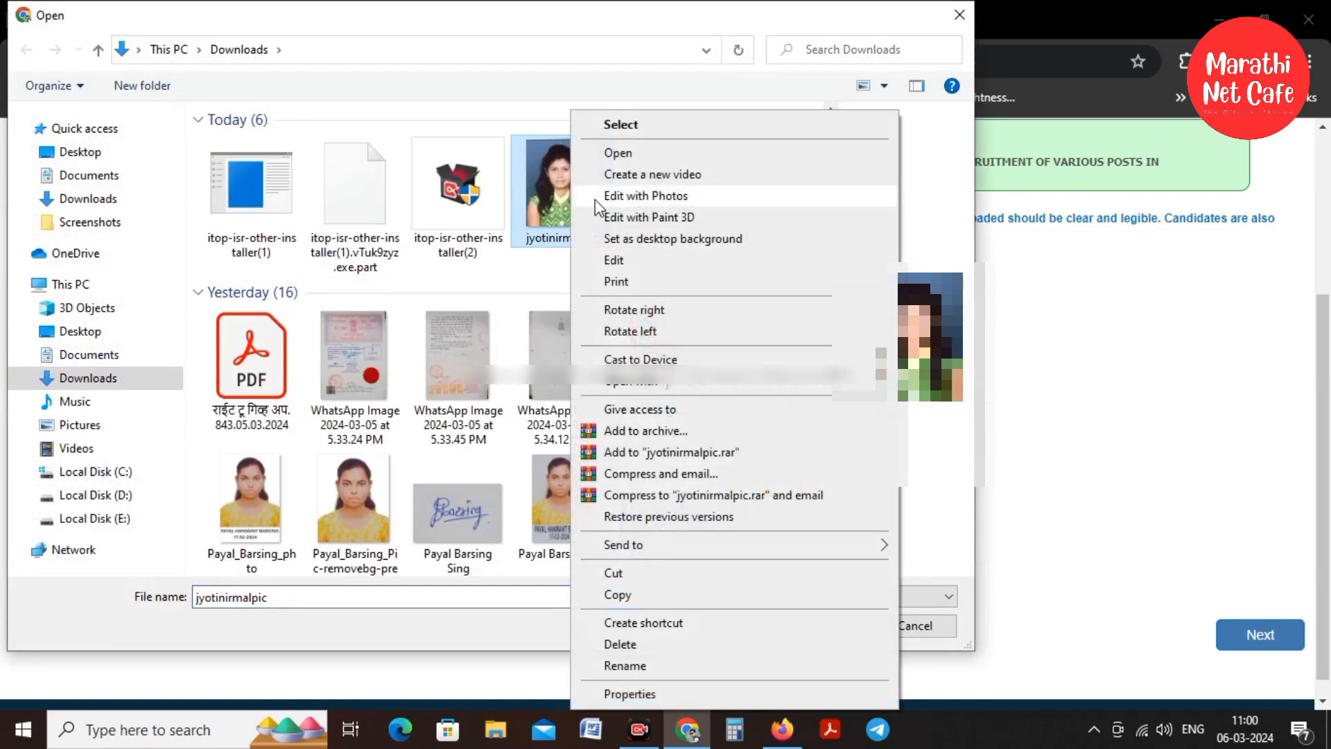
Edit the photo in Paint, resize it to 350 × 448 pixels, and save it
click(614, 260)
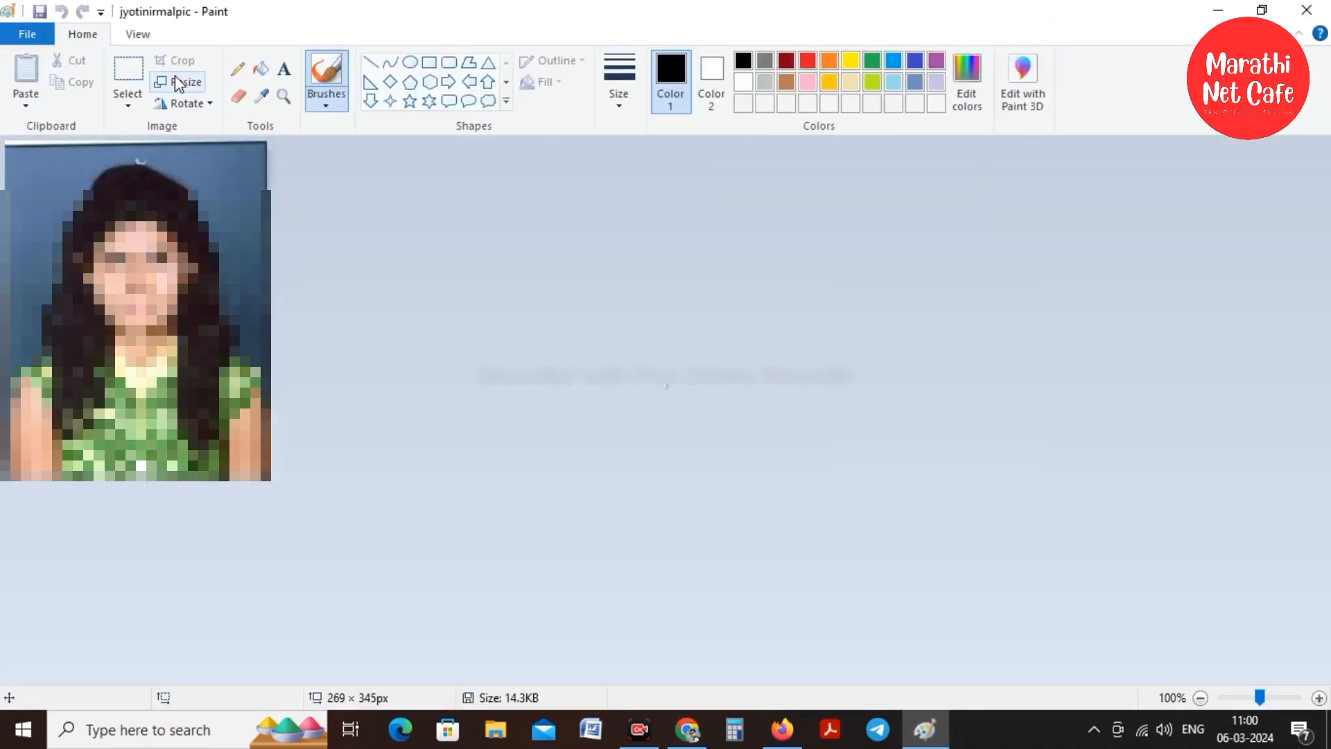
click(176, 82)
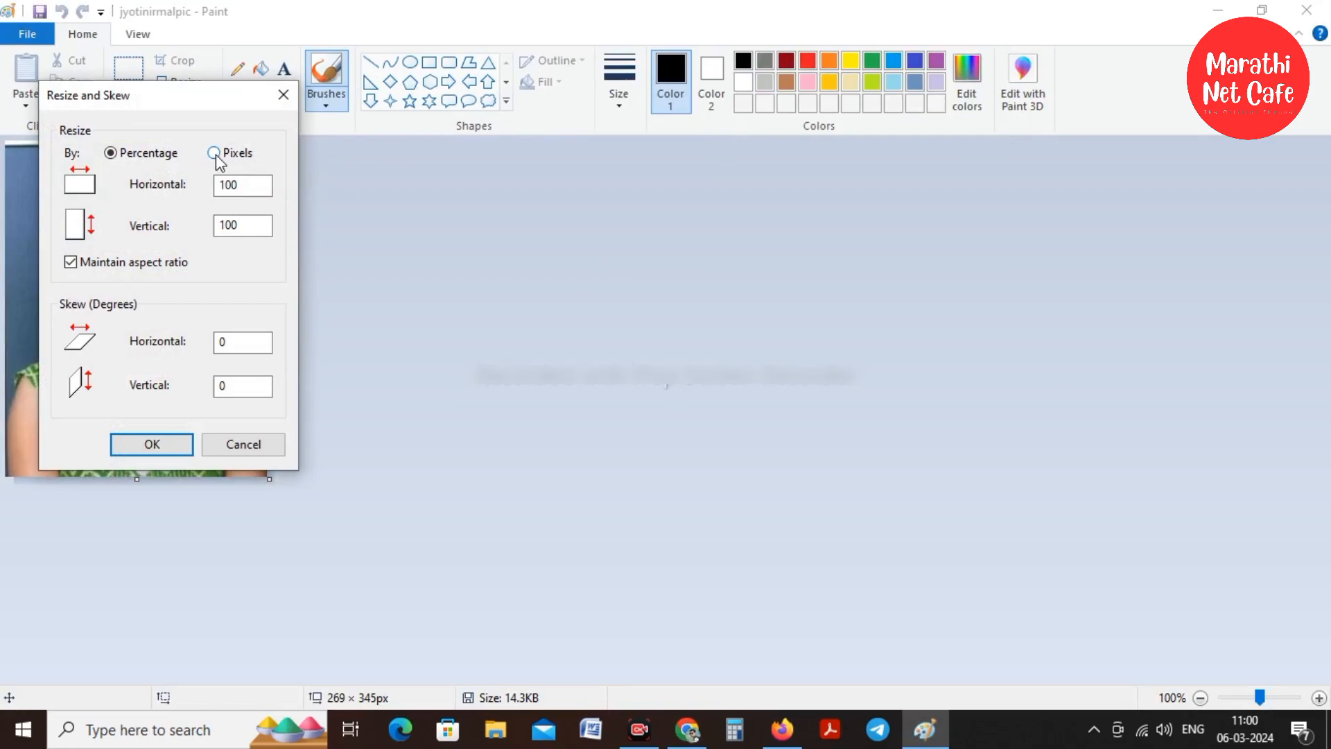
click(215, 154)
click(256, 185)
drag(255, 185, 199, 186)
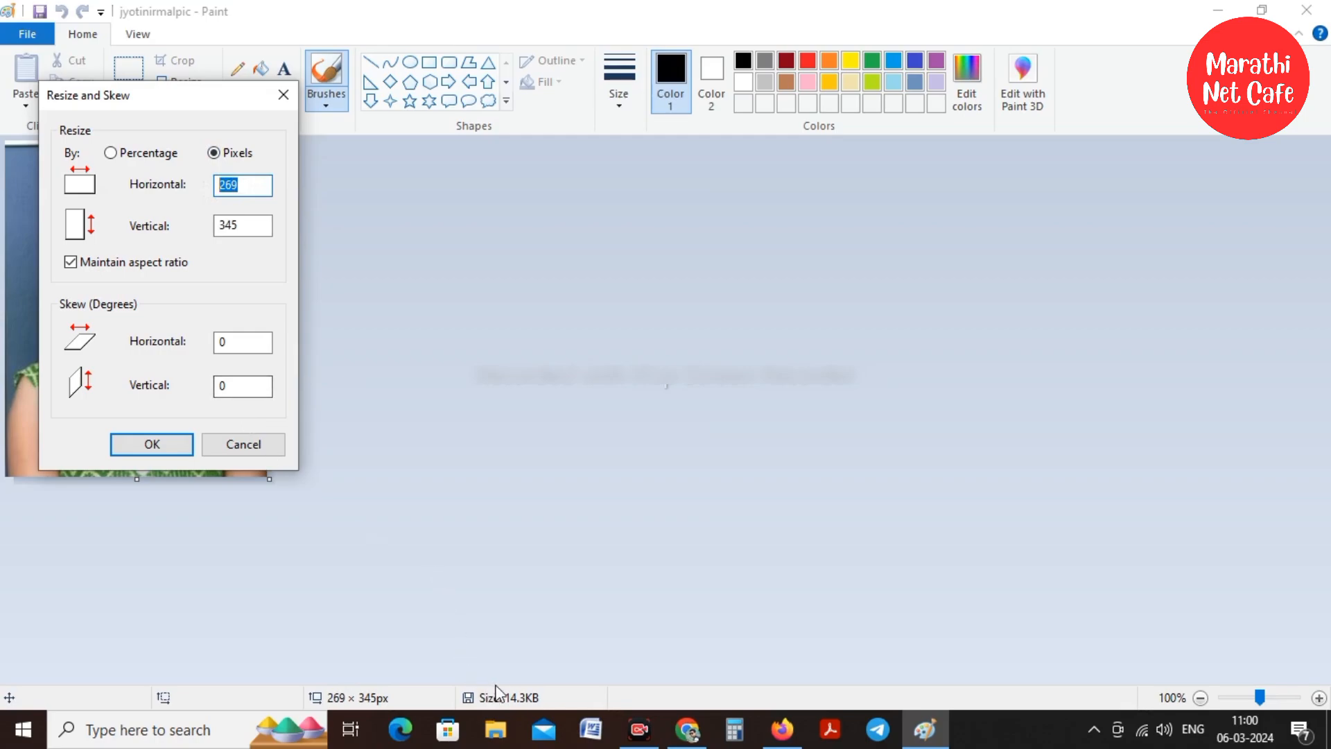
click(257, 188)
key(BackSpace)
key(BackSpace)
key(BackSpace)
text(350)
click(154, 446)
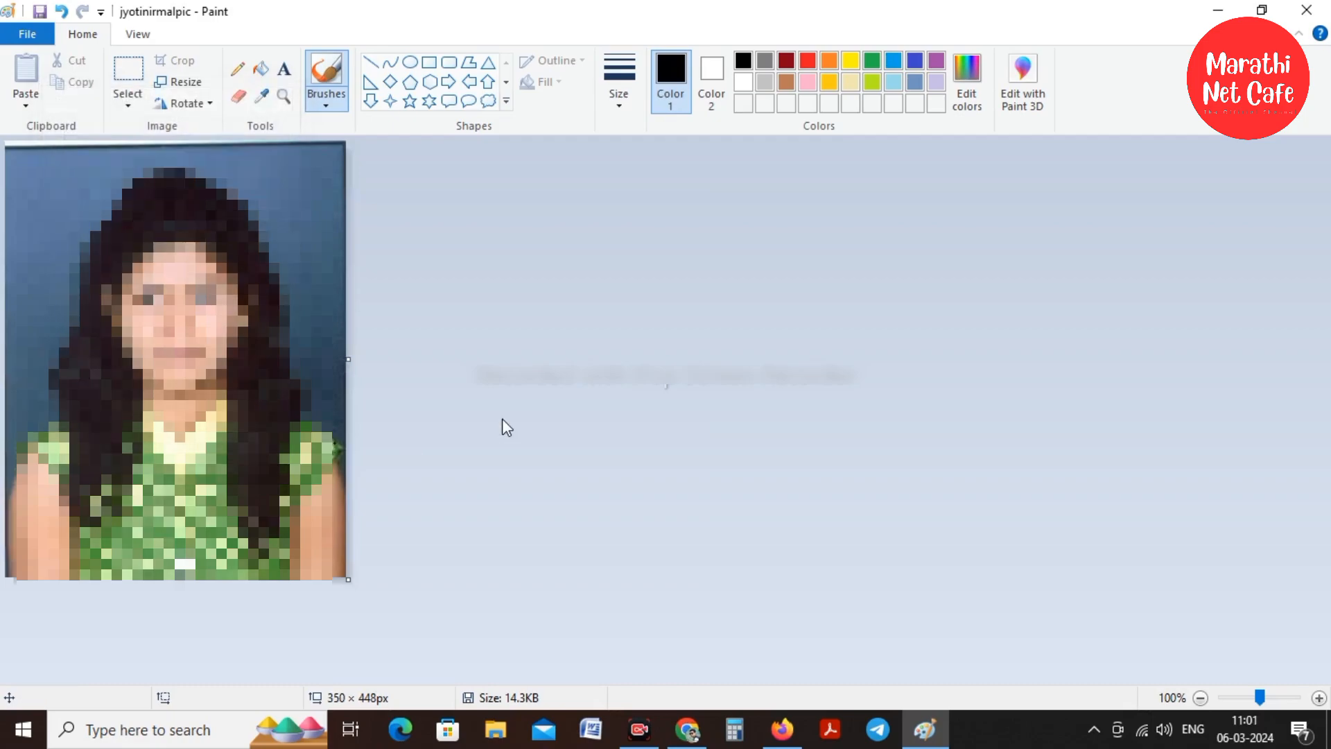
key(ctrl+s)
Upload the resized 42.2 KB photo so its preview appears on the form
click(1306, 8)
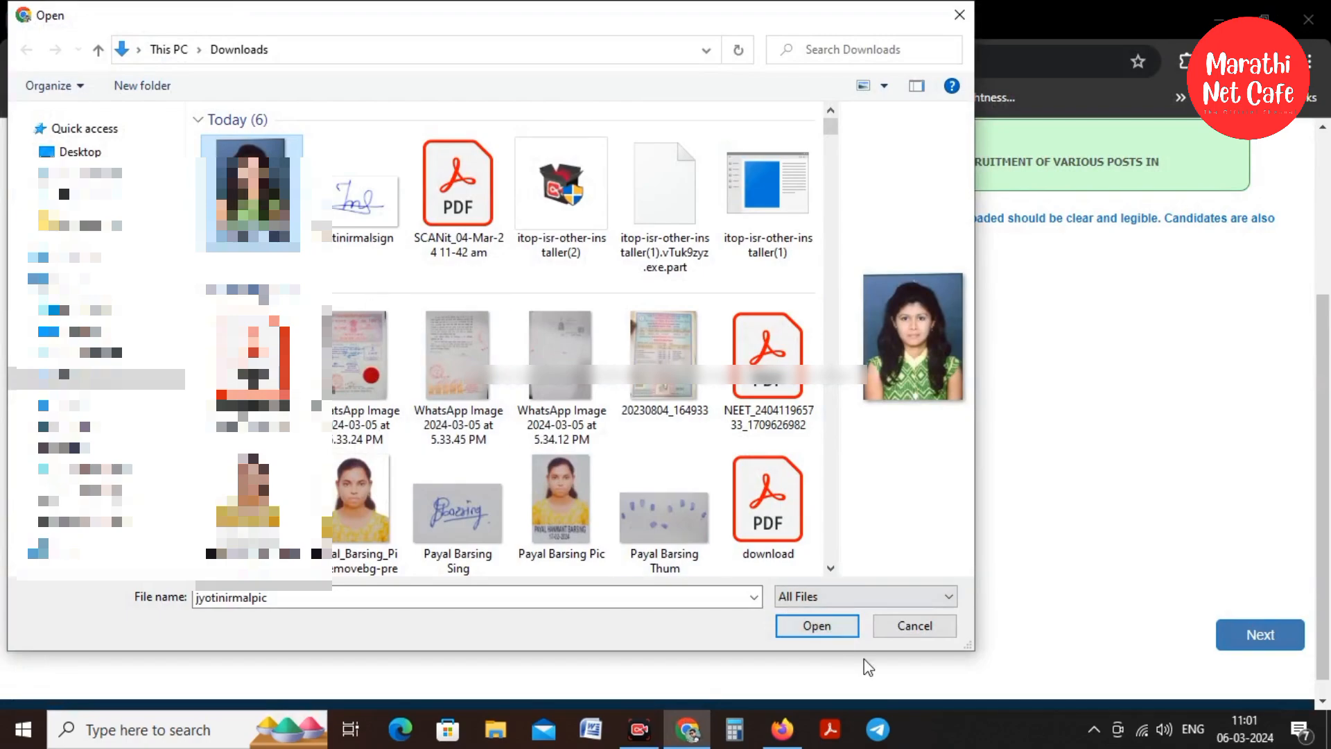
click(833, 629)
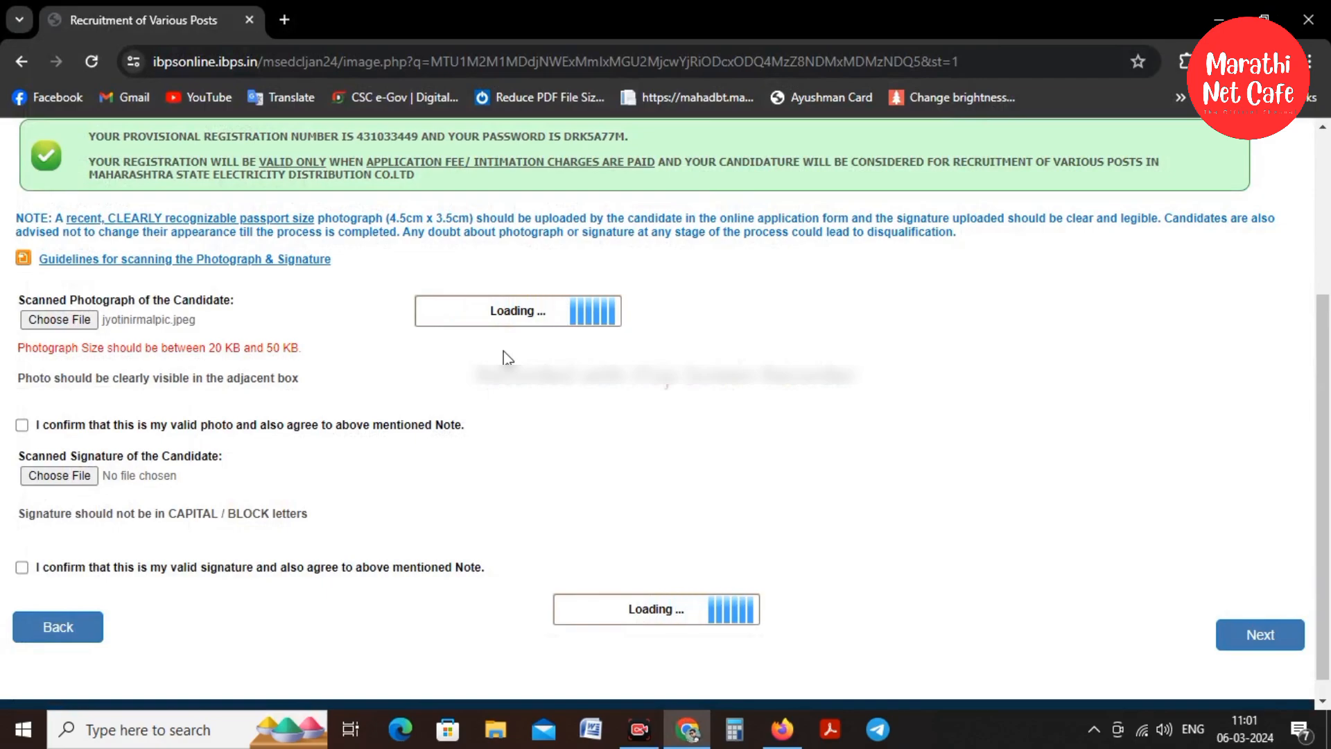
scroll(520, 333, down, 2)
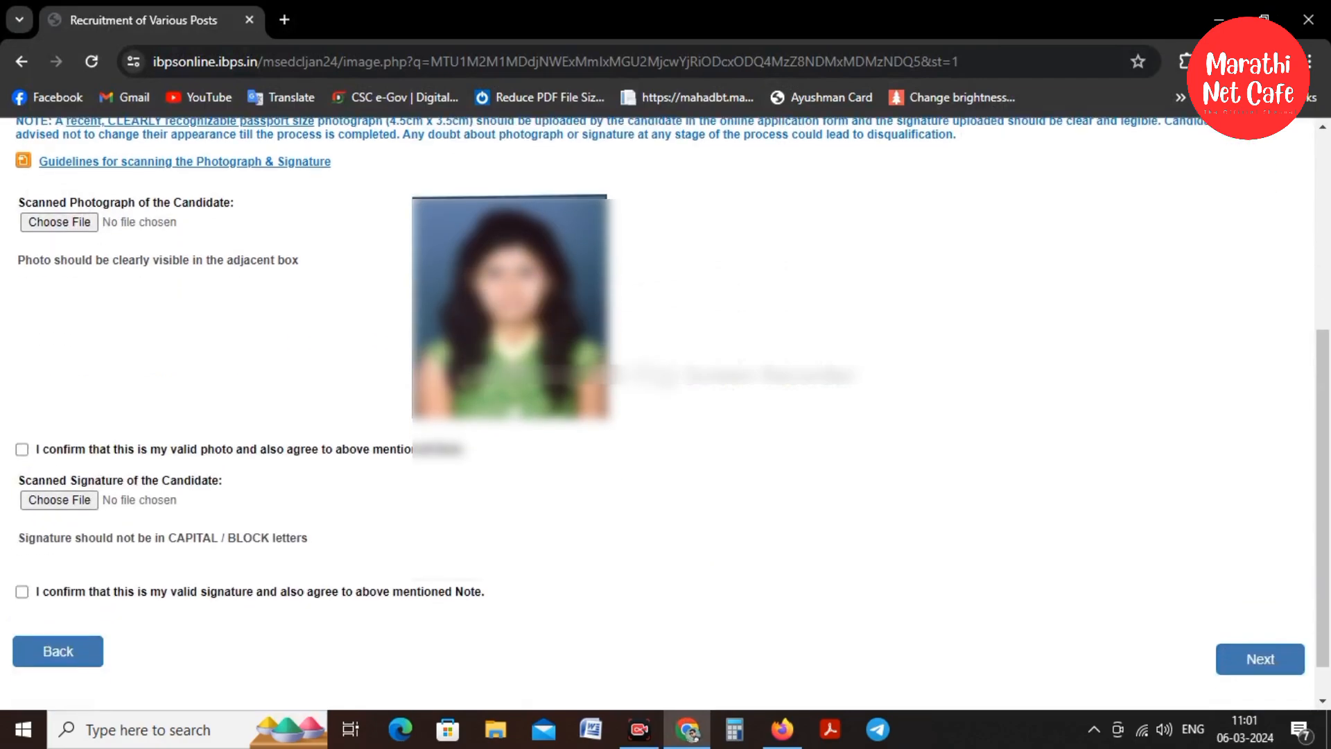
Select the candidate's signature file and bring up its options for editing
click(74, 500)
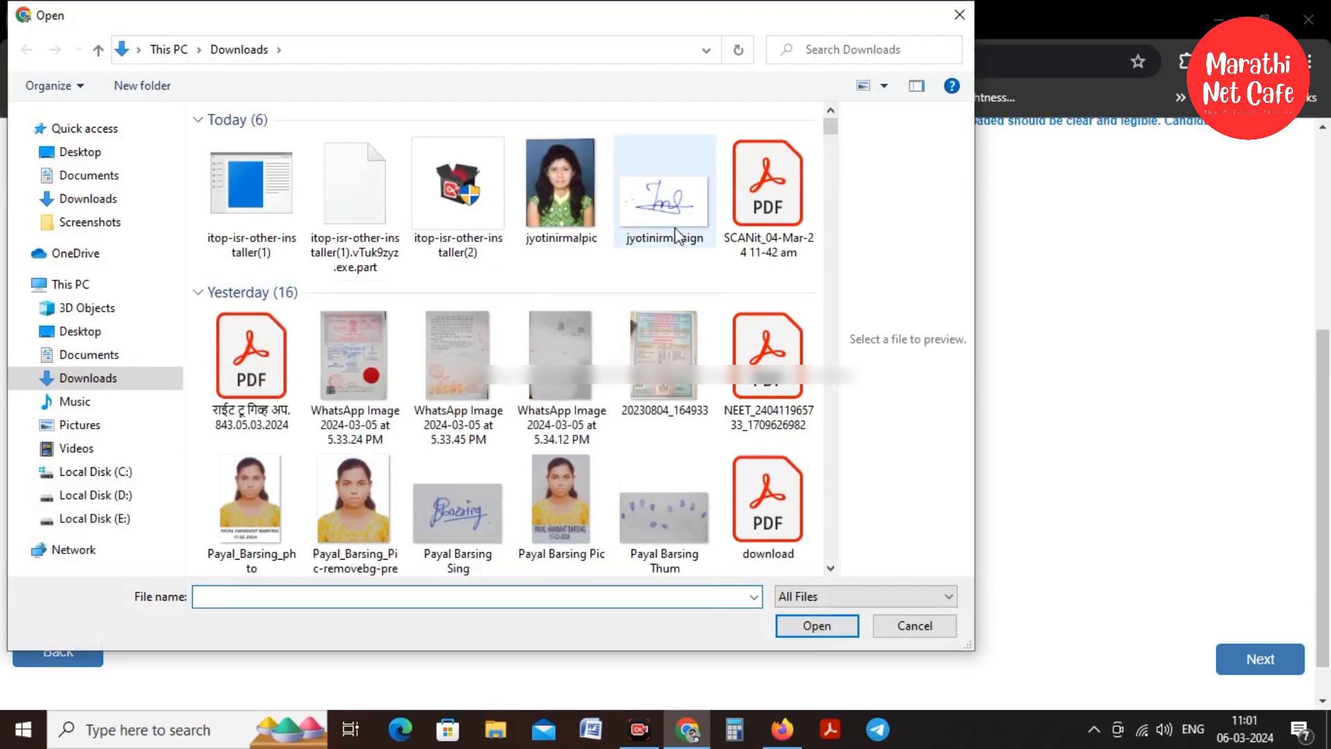
click(669, 203)
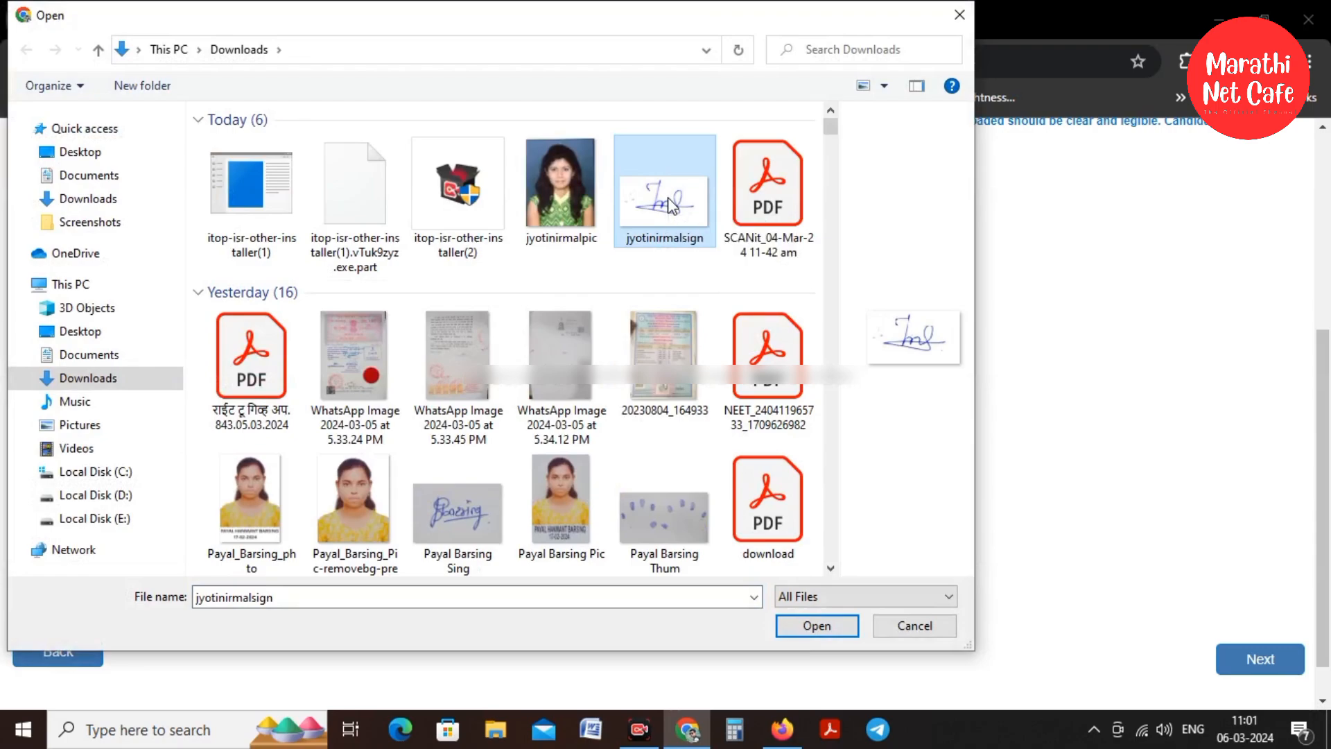
right_click(668, 198)
Open the signature in Paint and resize it to 300 × 169 pixels
click(718, 262)
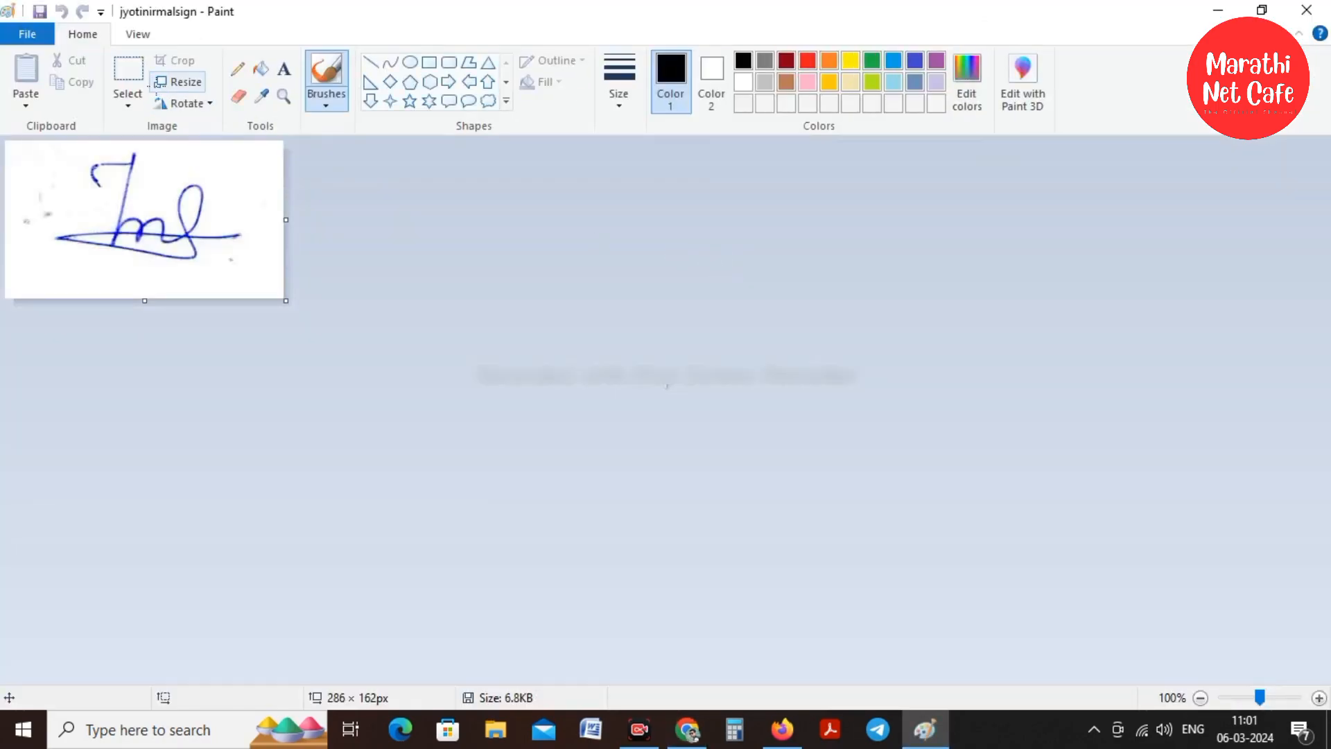
click(169, 84)
click(215, 152)
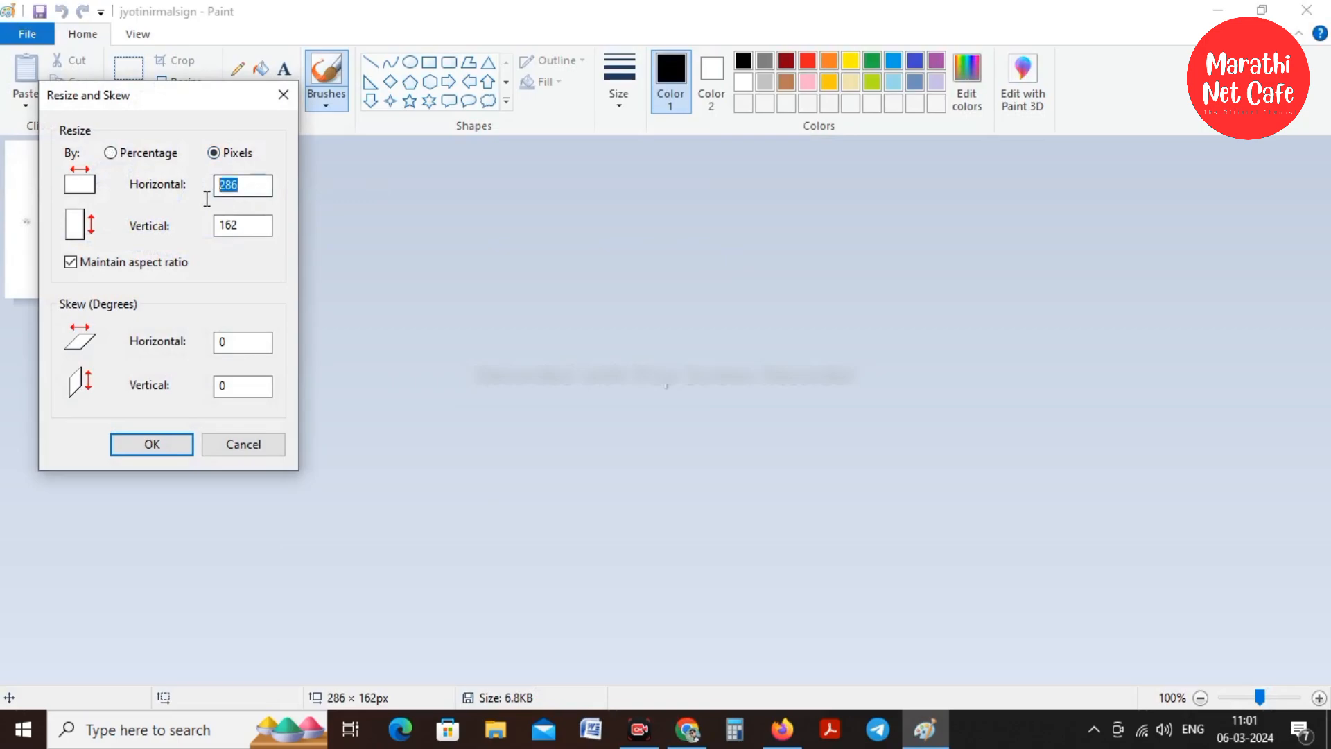
text(300)
click(148, 442)
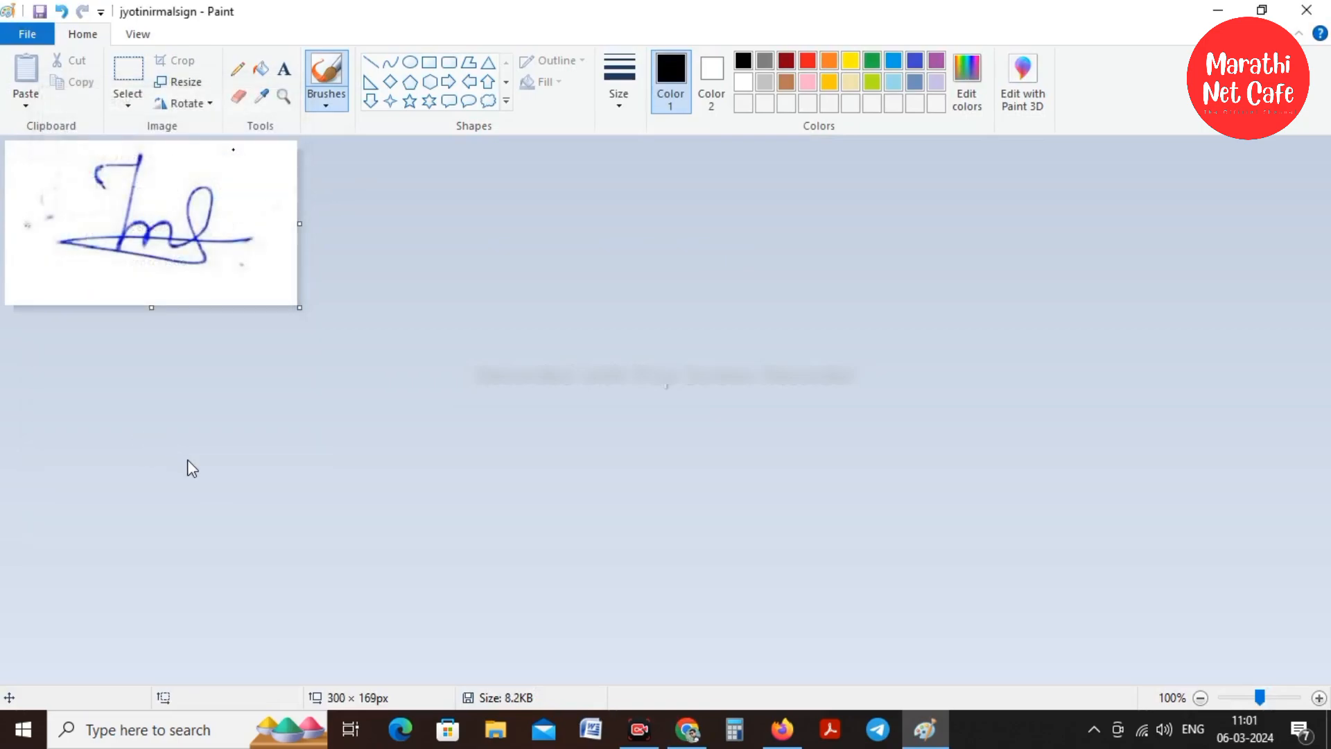
Upload the 8.2 KB signature, then reopen it in Paint after the 10–20 KB rejection
click(1307, 10)
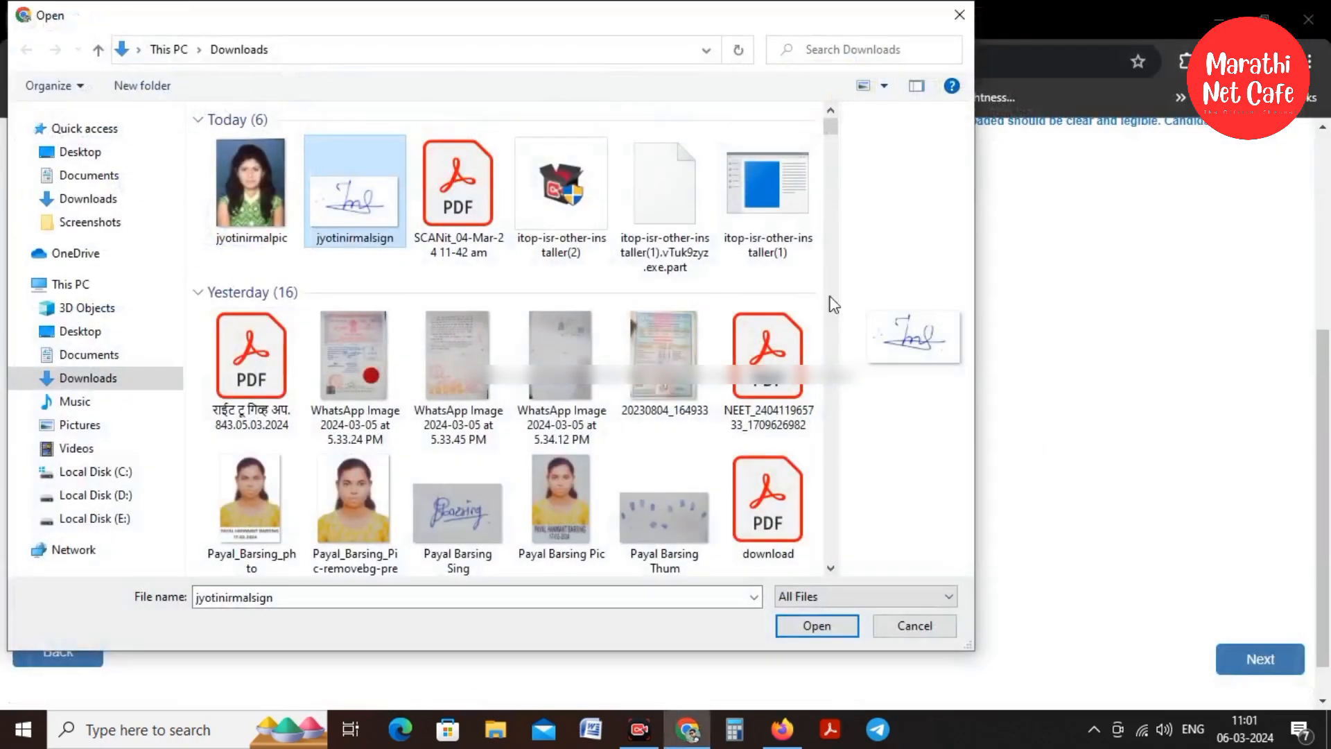
click(816, 627)
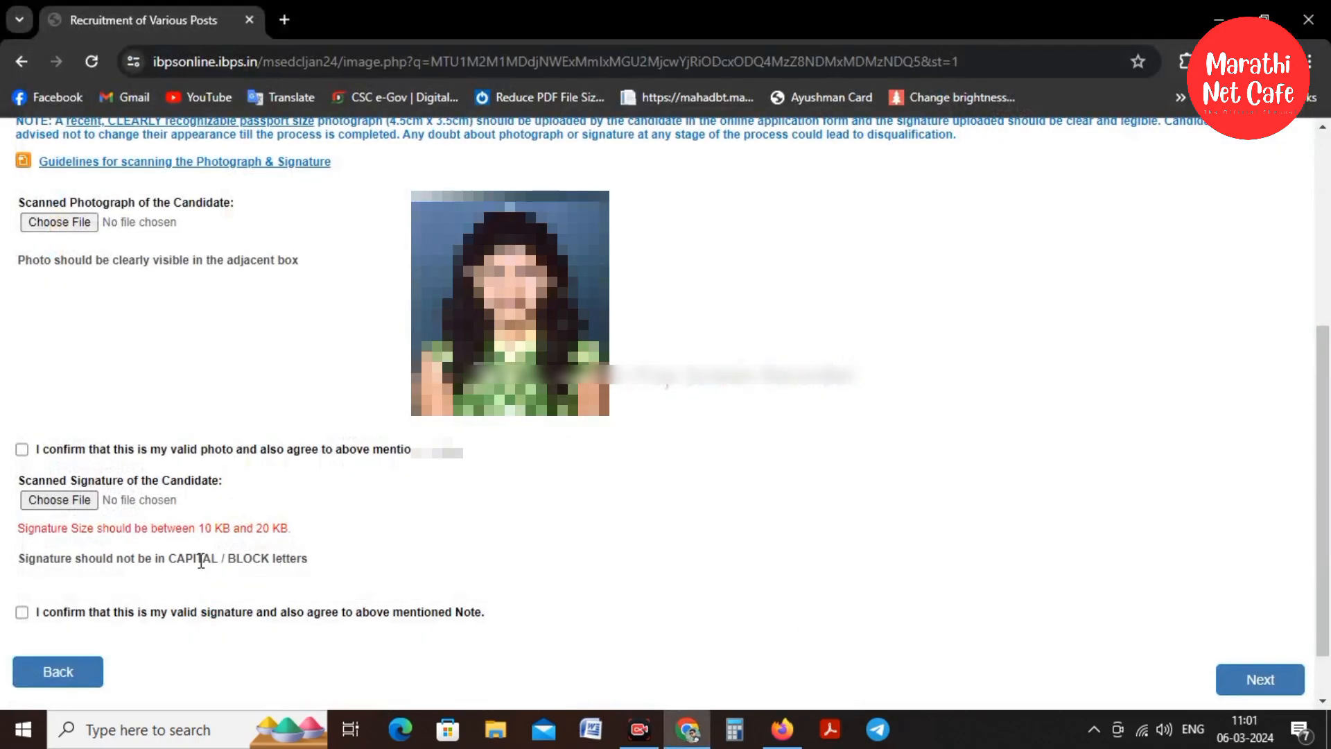
click(47, 504)
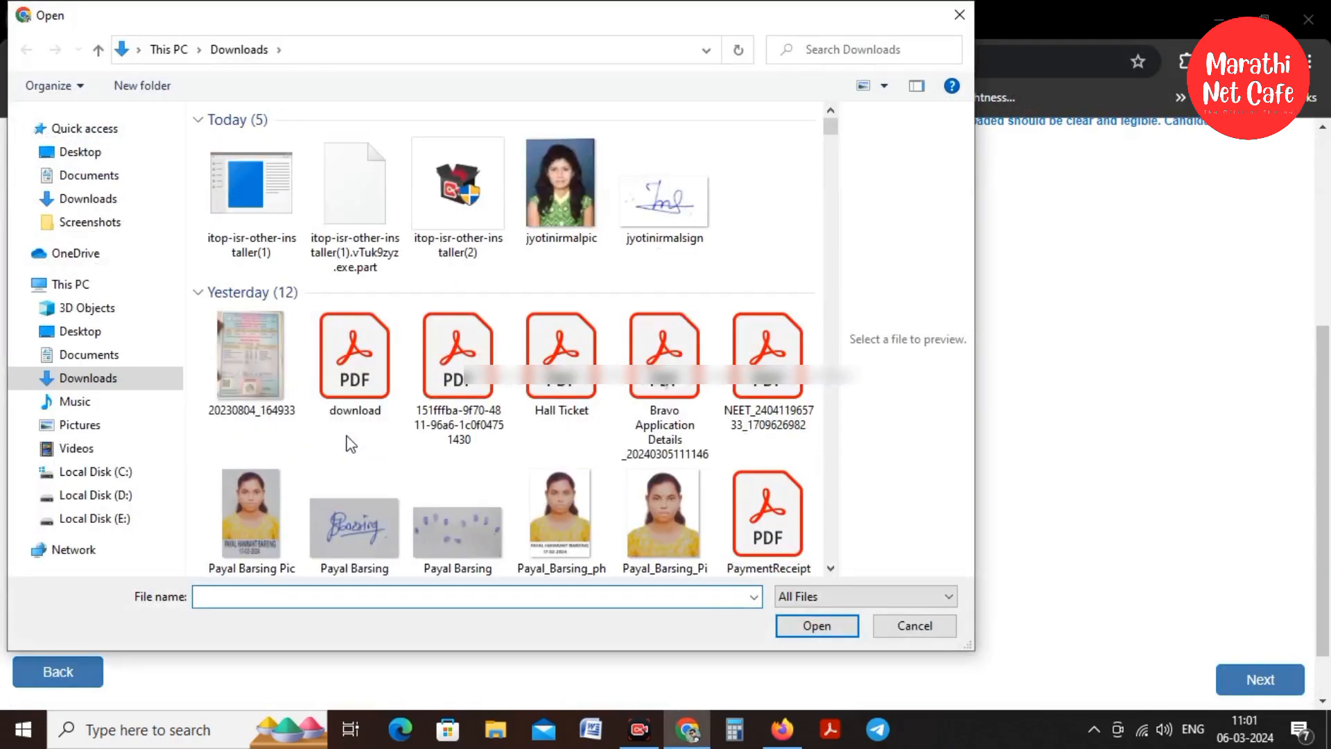
click(660, 187)
right_click(660, 187)
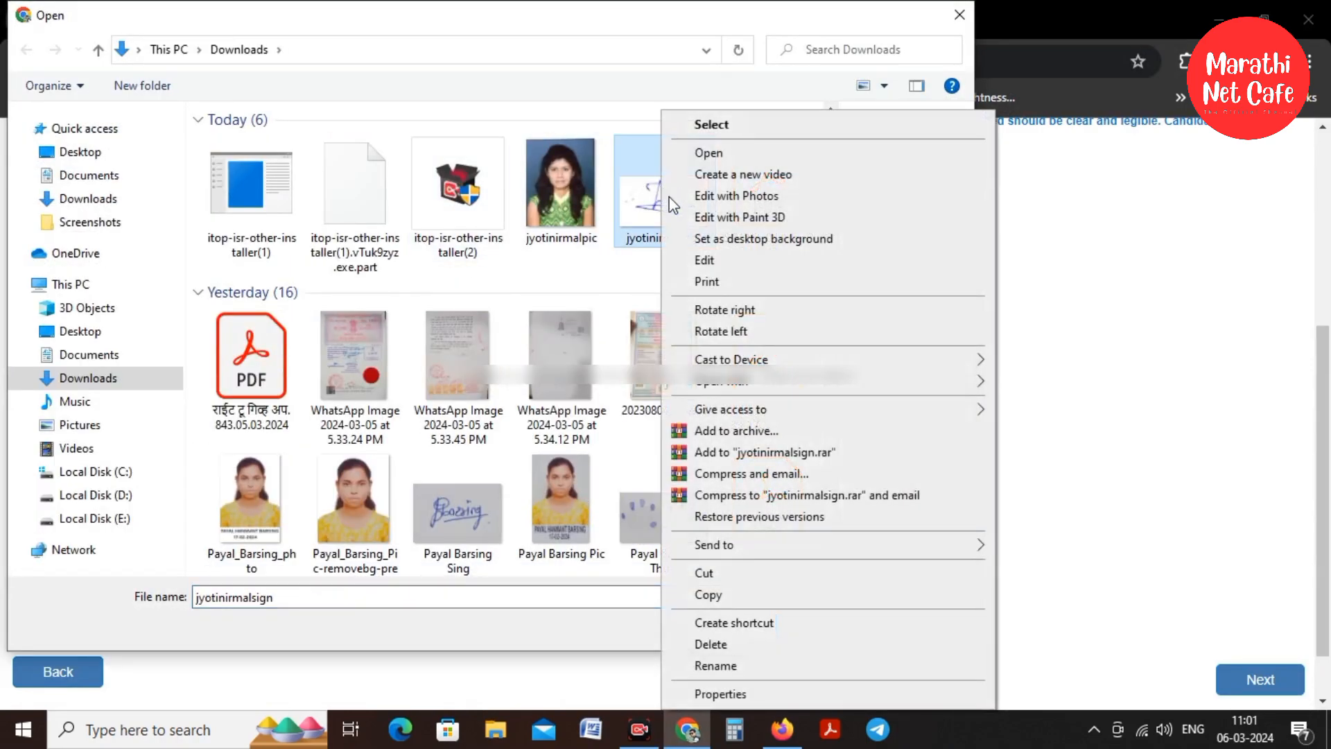
click(708, 266)
Resize the signature to 400 × 225 pixels (11.5 KB) and upload it to the form
click(177, 81)
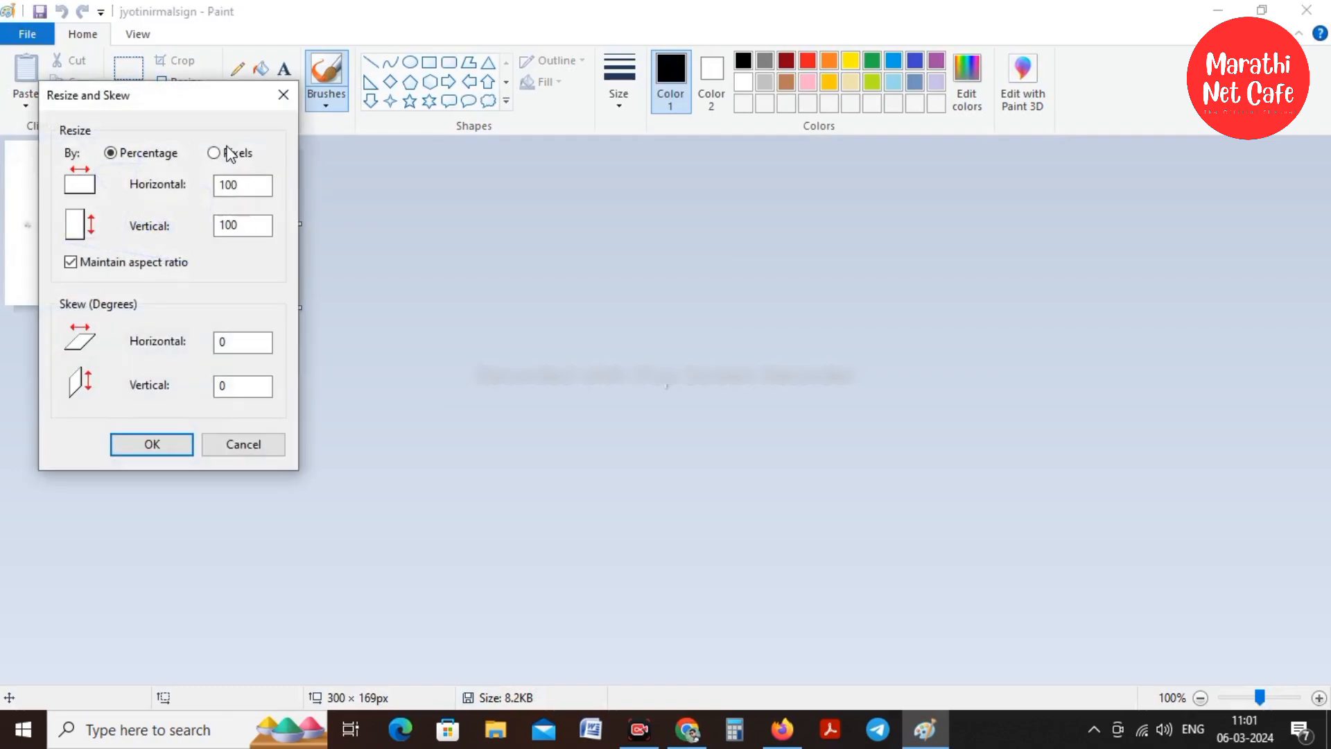
click(230, 154)
double_click(239, 186)
text(400)
click(172, 438)
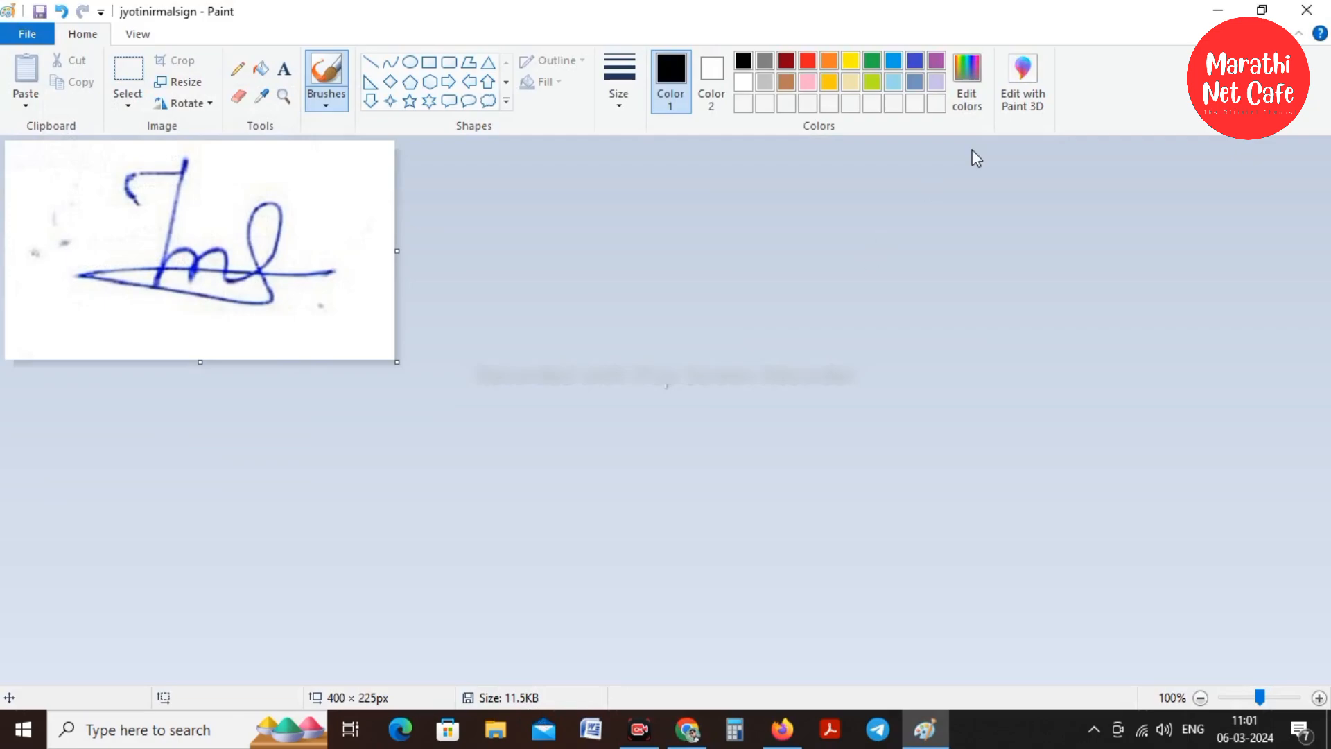
click(1307, 9)
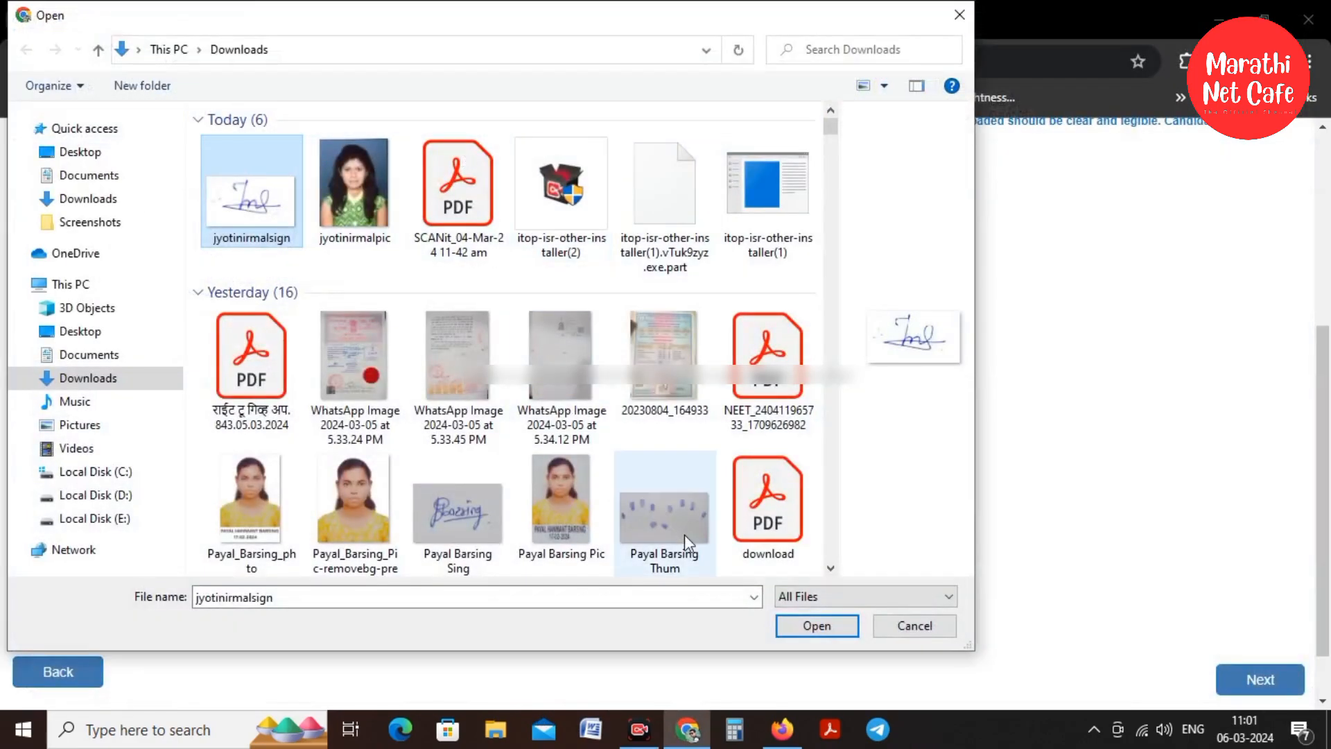
click(817, 626)
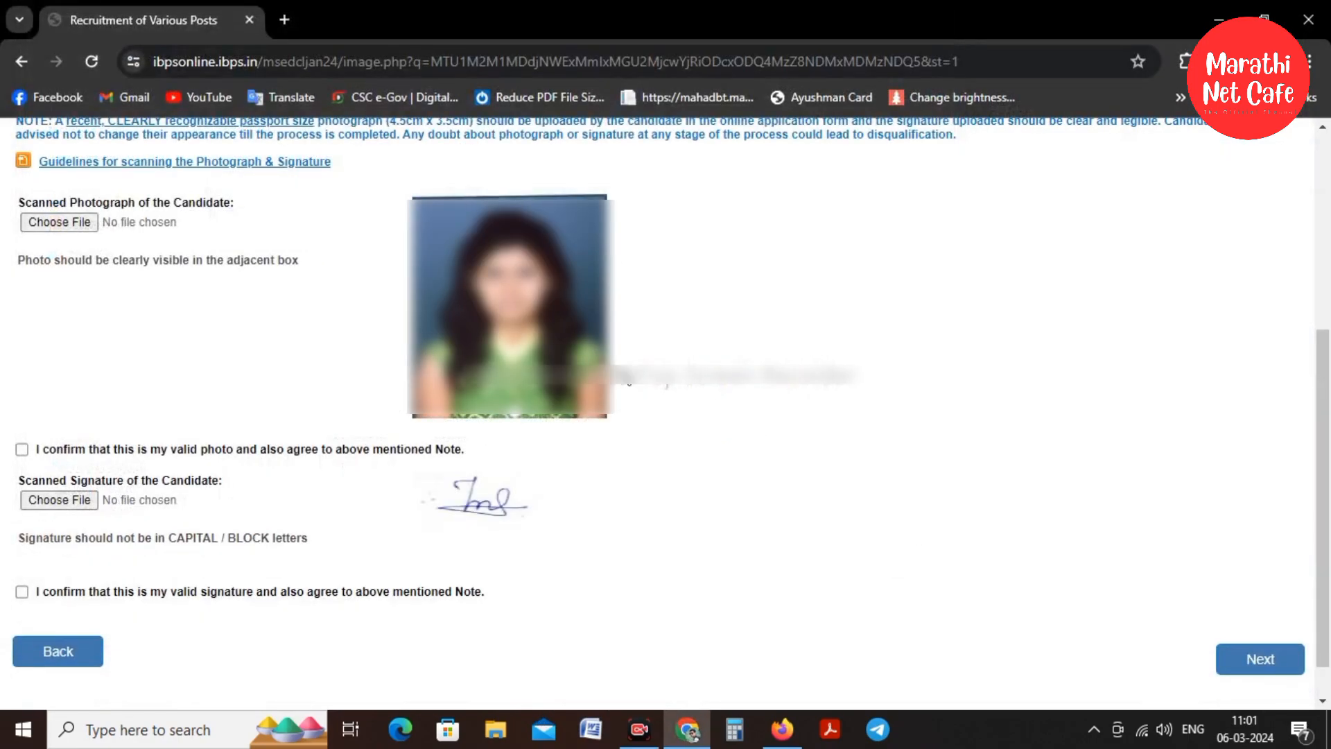
Tick the photo and signature confirmation boxes and continue to the Basic Details form
click(21, 449)
click(21, 592)
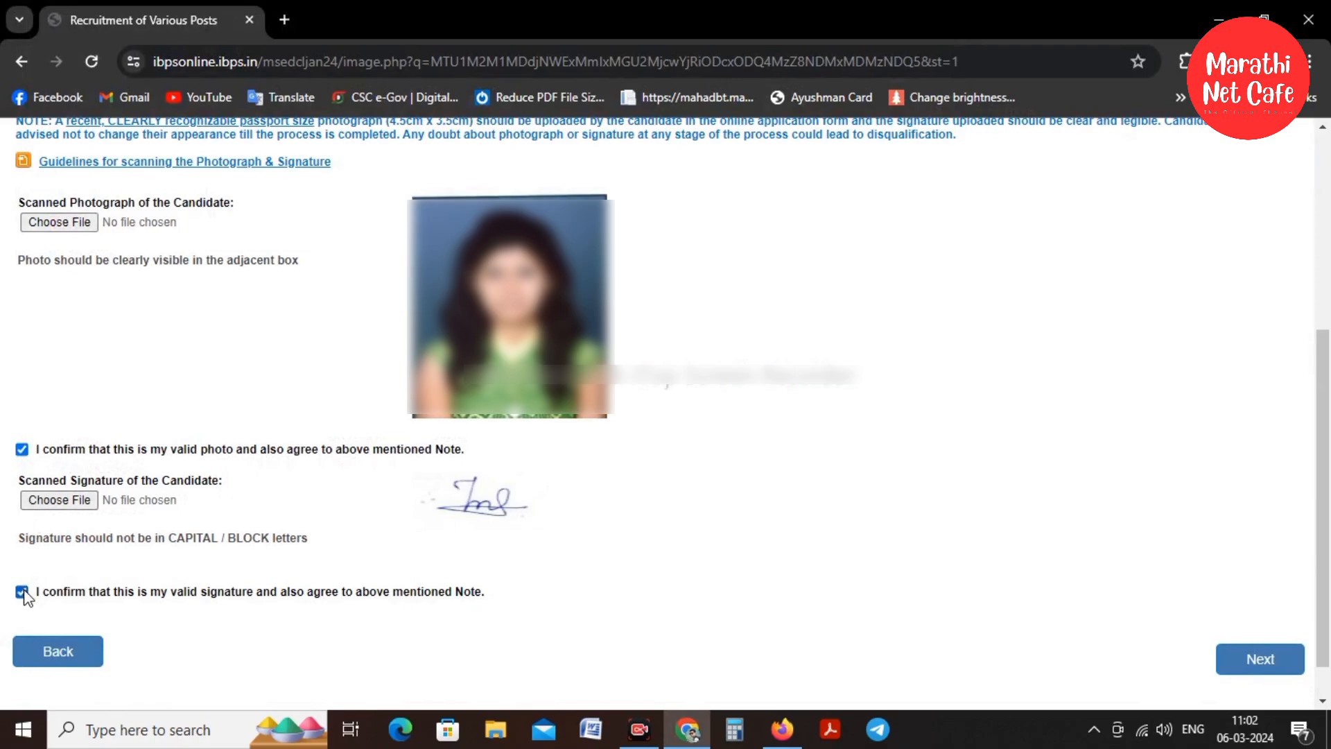
click(1260, 659)
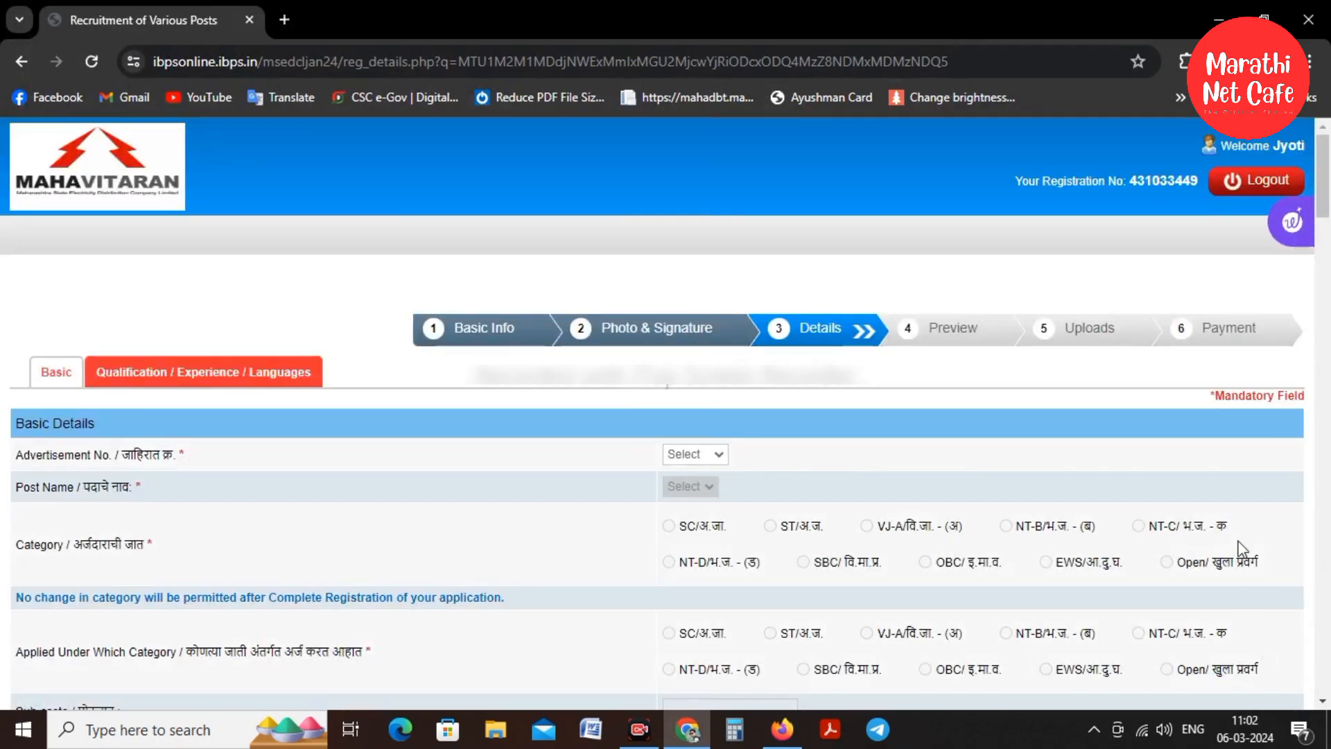
scroll(1222, 520, down, 4)
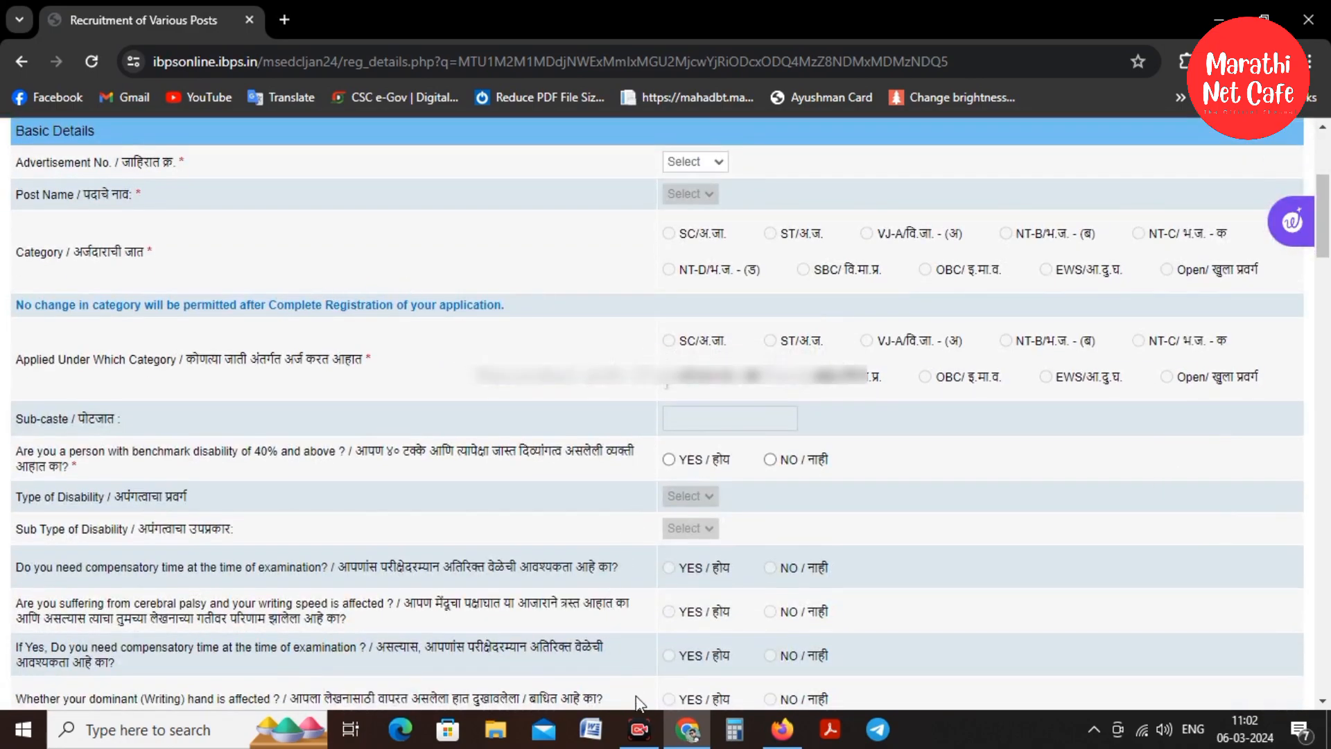
click(639, 728)
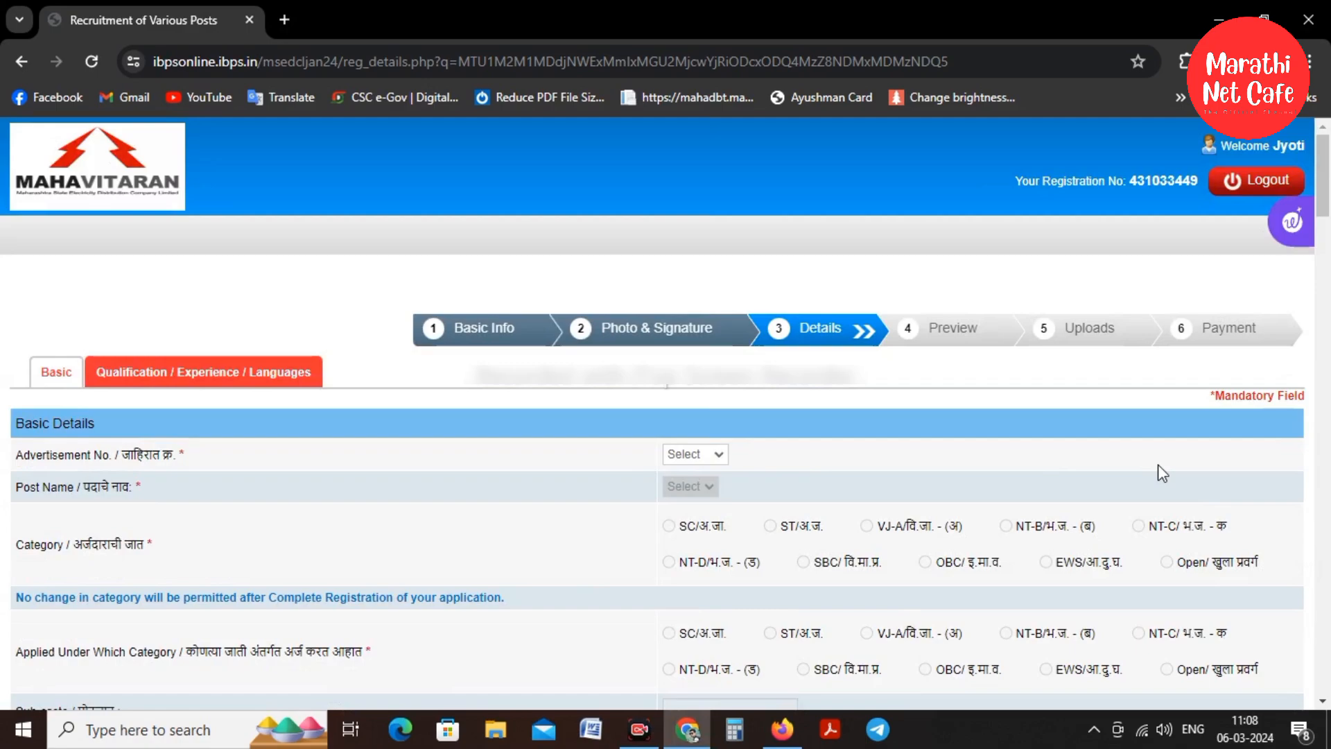
scroll(1158, 464, down, 3)
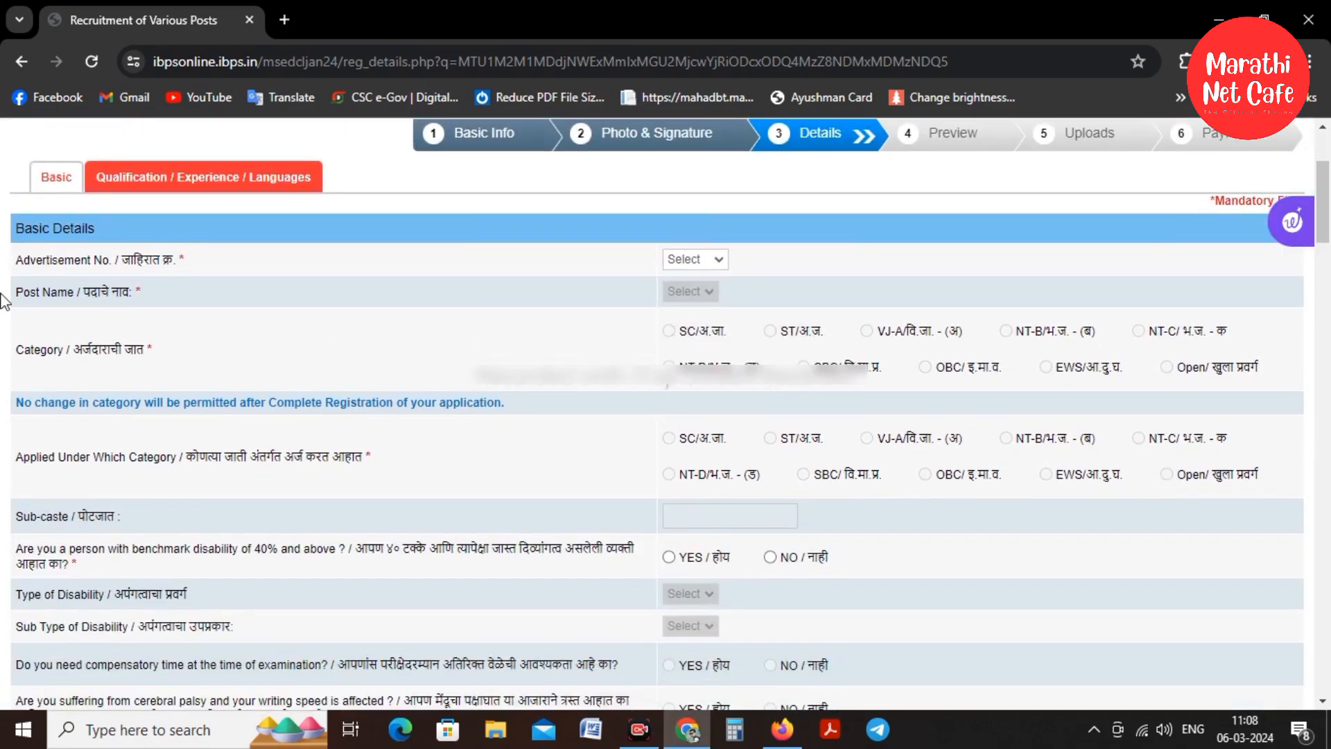
Compare the posts offered under advertisements 05/2023 and 06/2023
click(684, 262)
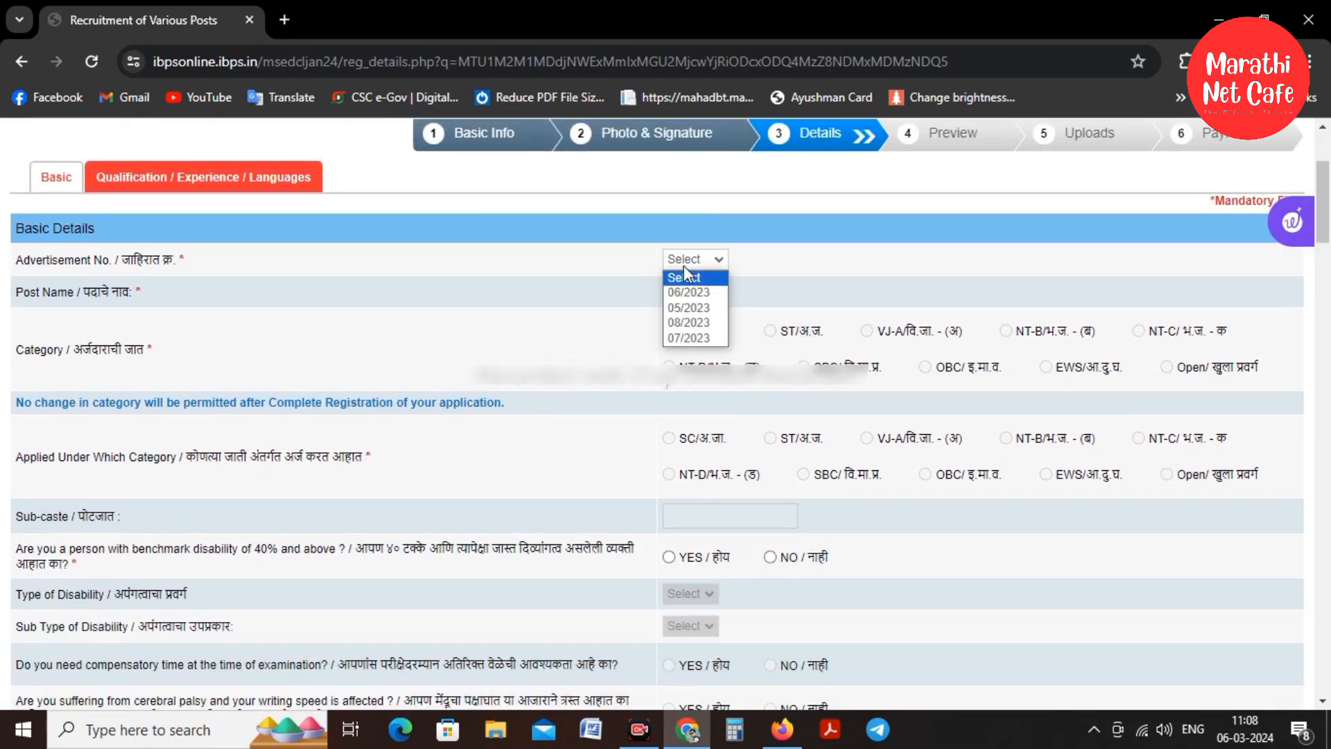
click(692, 306)
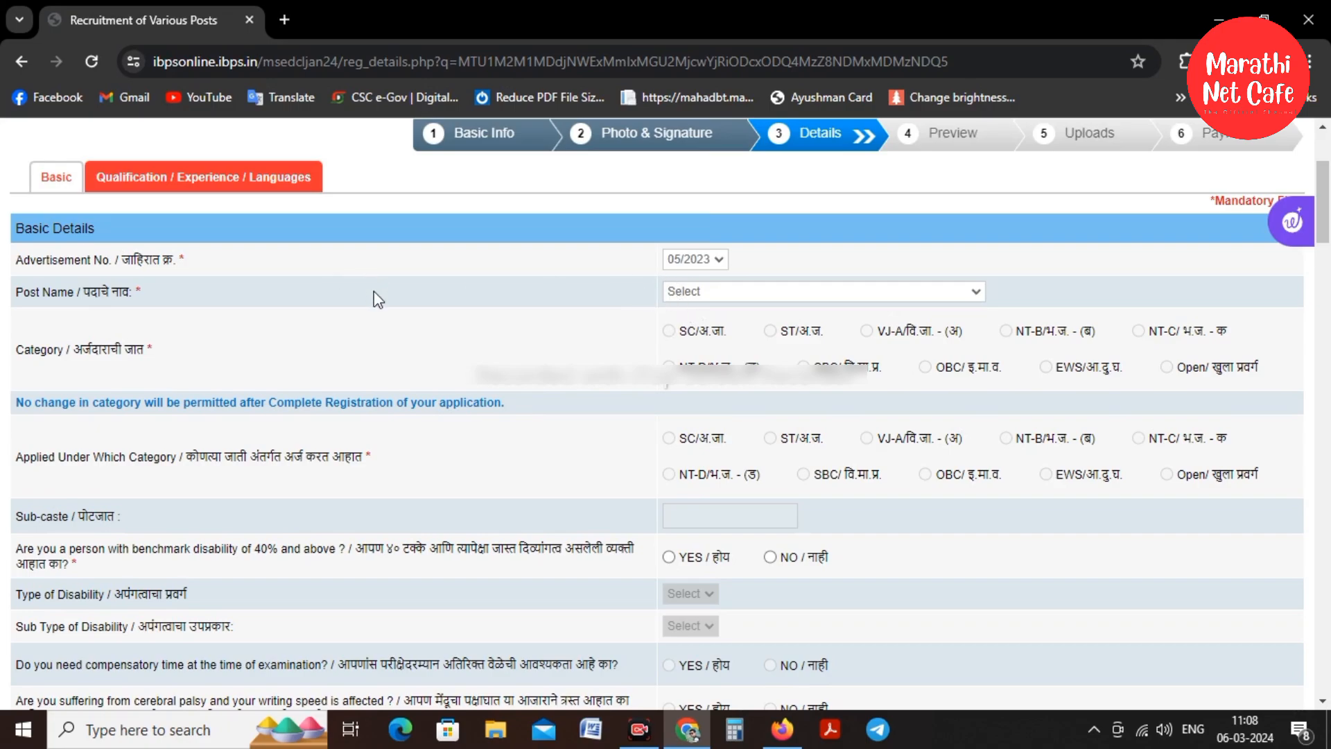
click(716, 293)
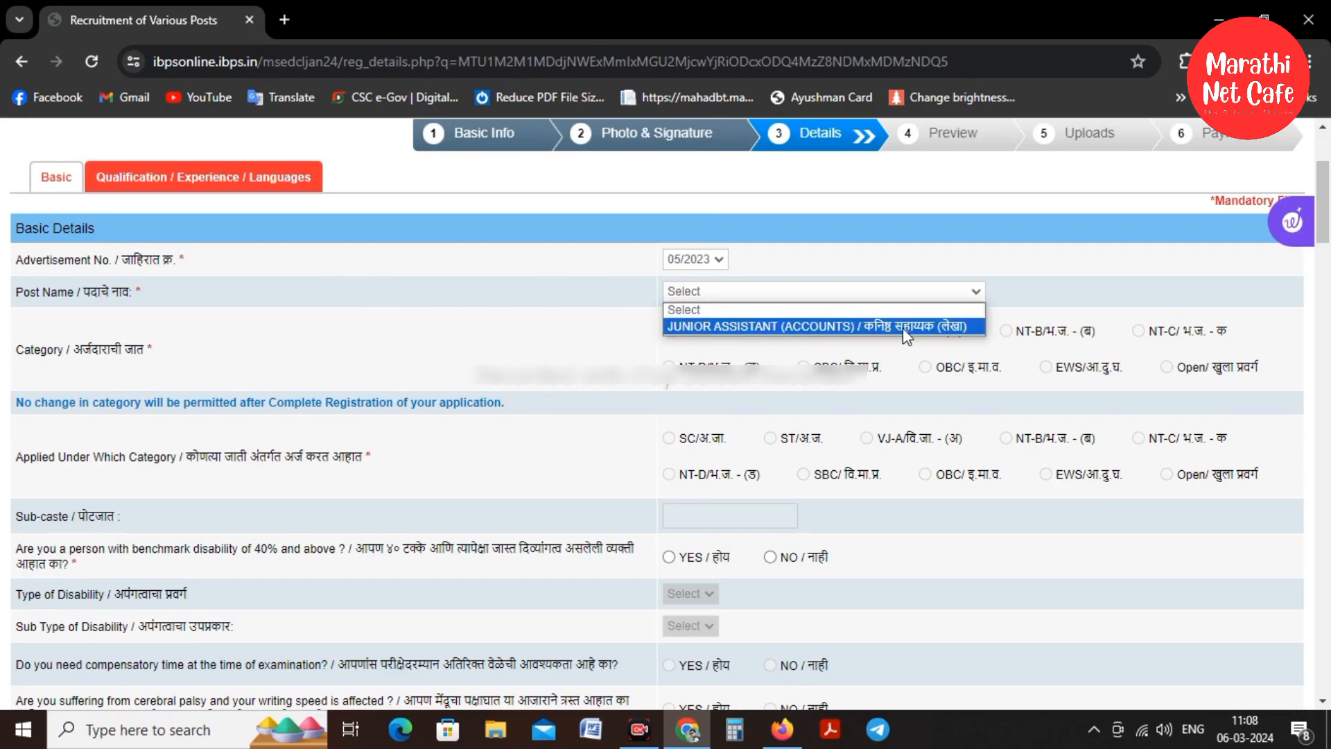
click(692, 259)
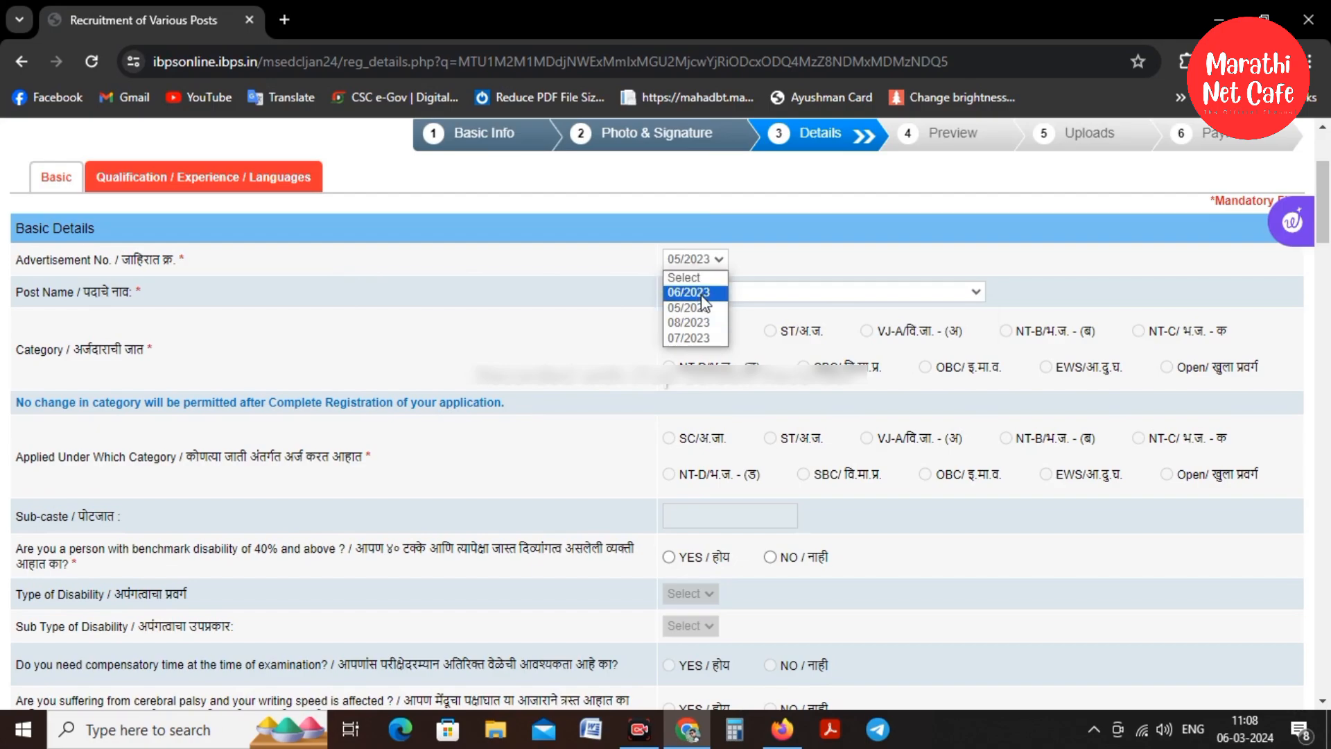
click(704, 302)
click(706, 301)
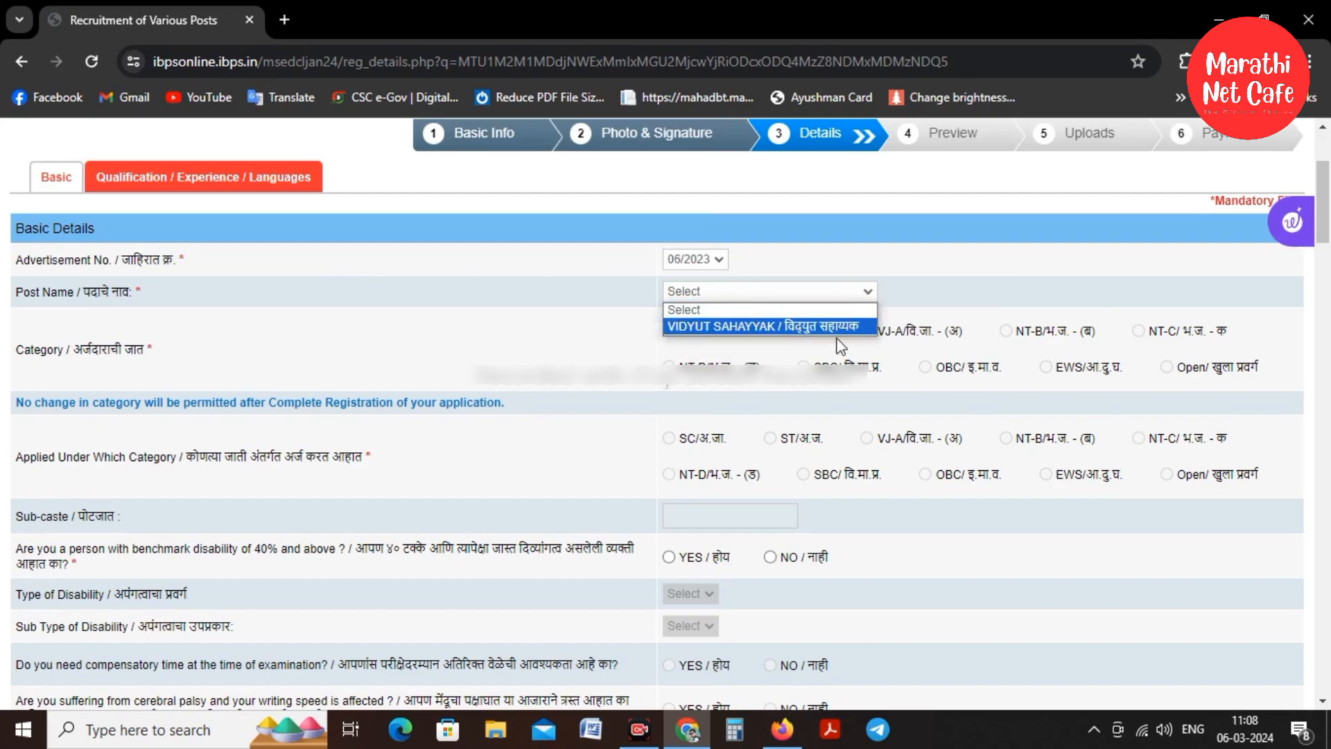
click(628, 303)
Check which posts advertisements 08/2023 and 07/2023 offer, without choosing any
click(695, 259)
click(699, 317)
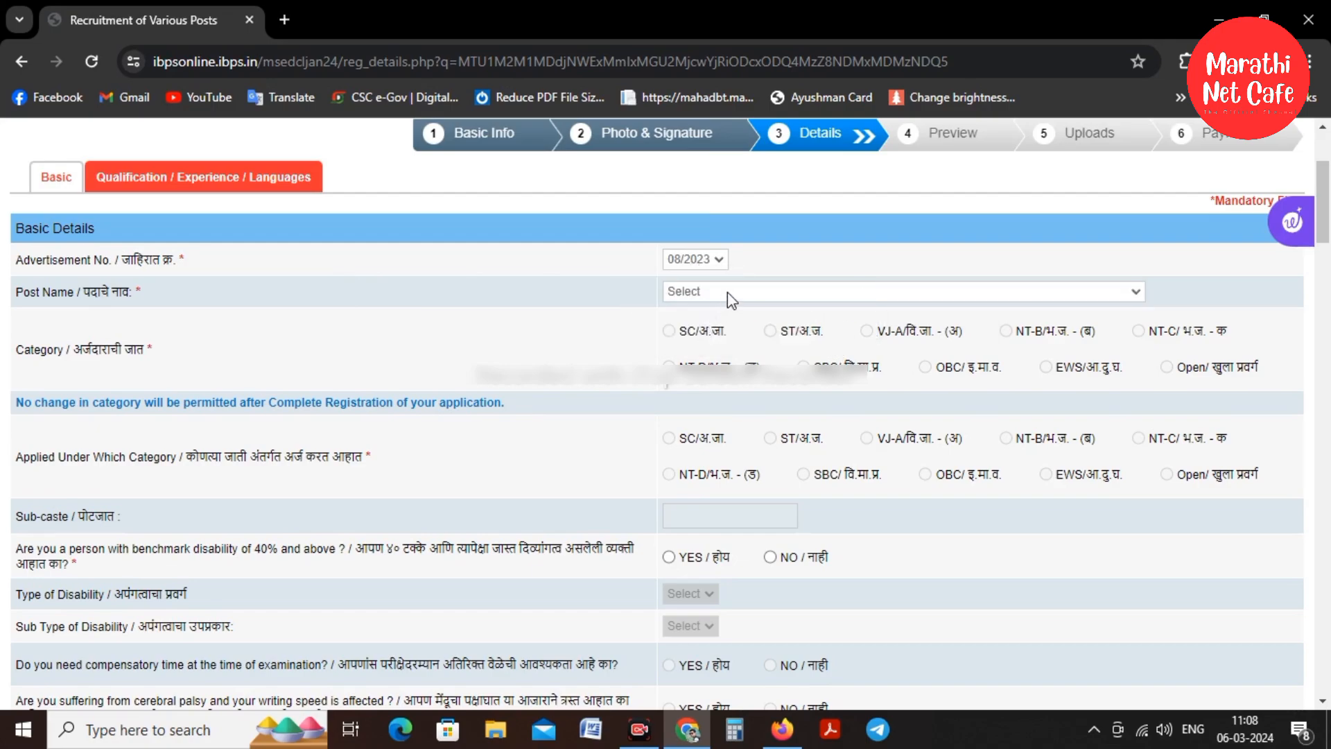
click(728, 293)
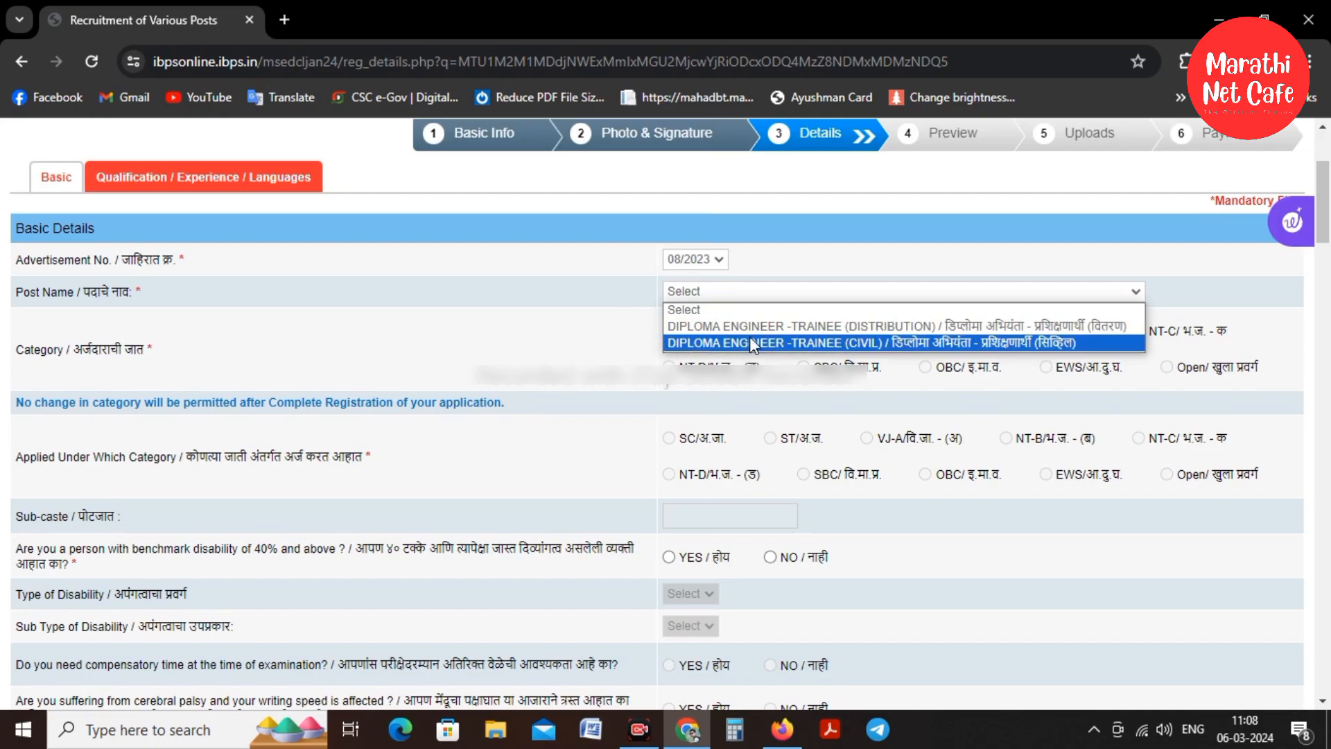
click(575, 317)
click(684, 262)
click(688, 337)
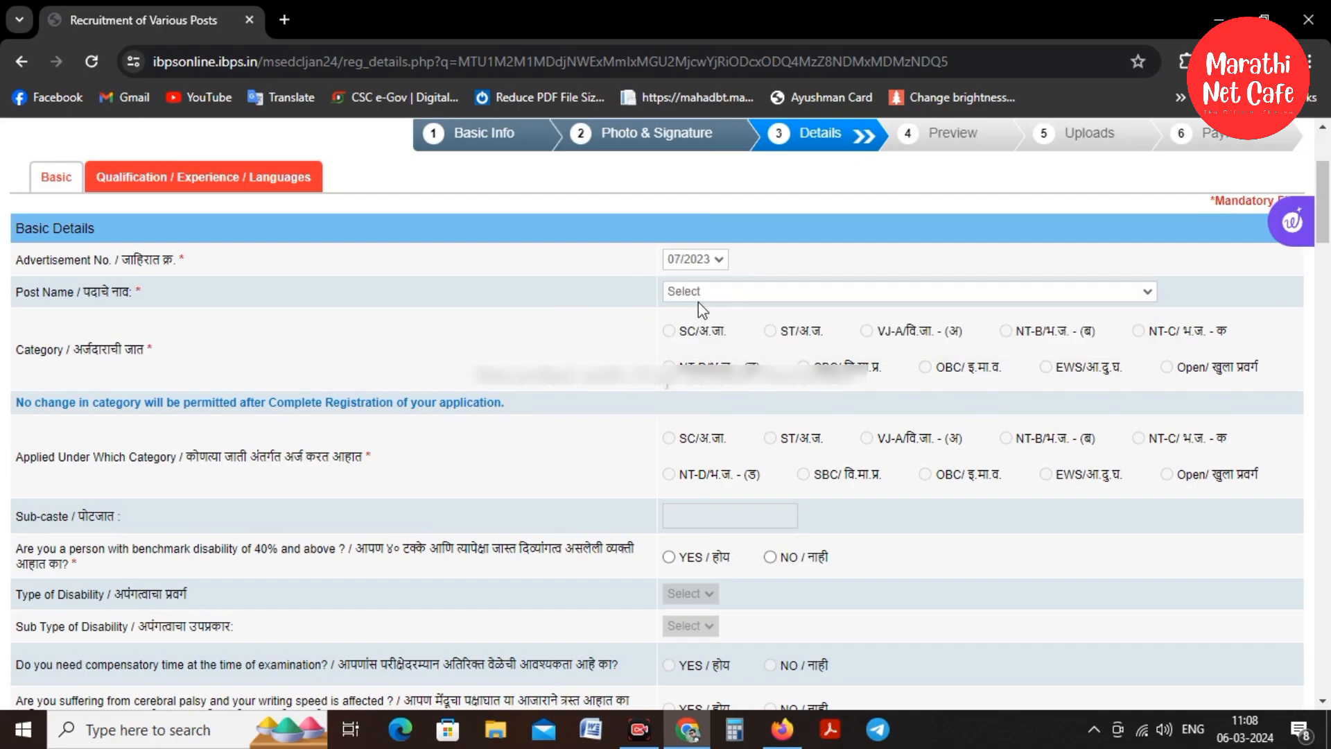
click(697, 297)
click(565, 310)
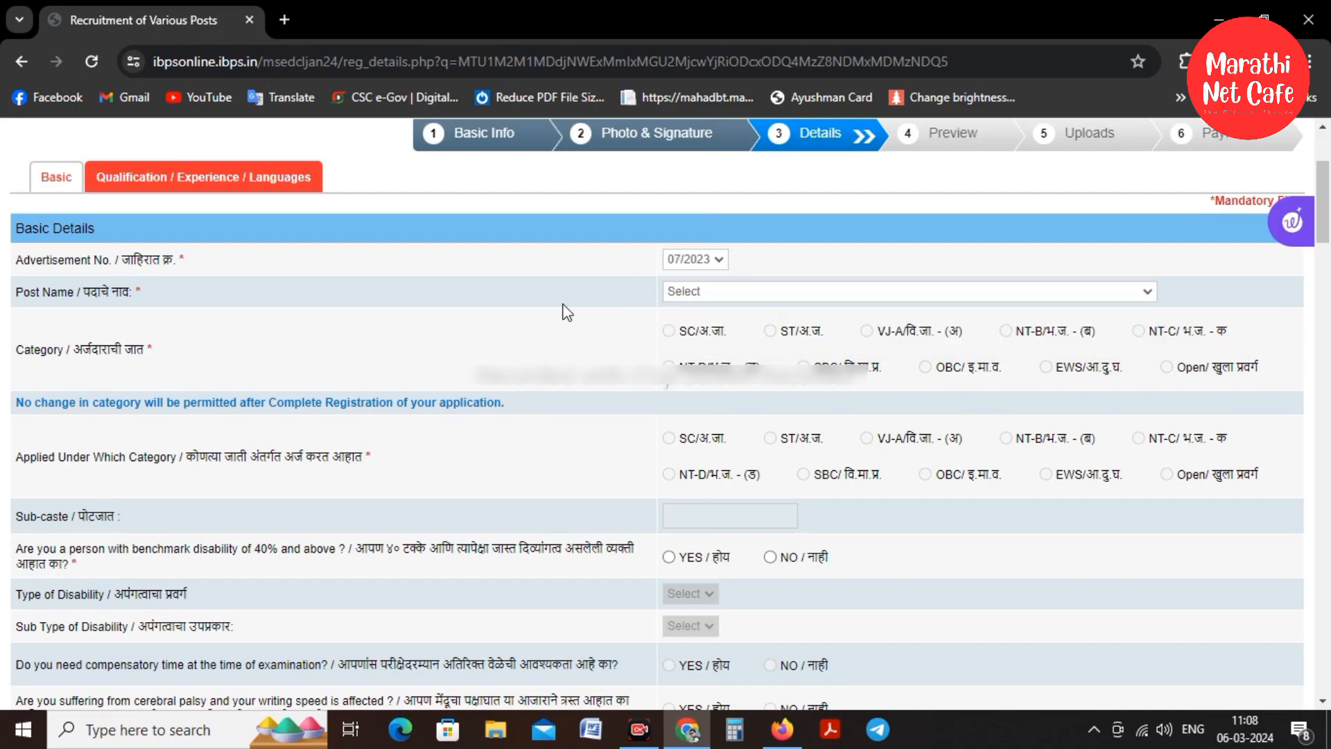
Select advertisement 05/2023, post JUNIOR ASSISTANT (ACCOUNTS), and the Open category
click(701, 260)
click(696, 307)
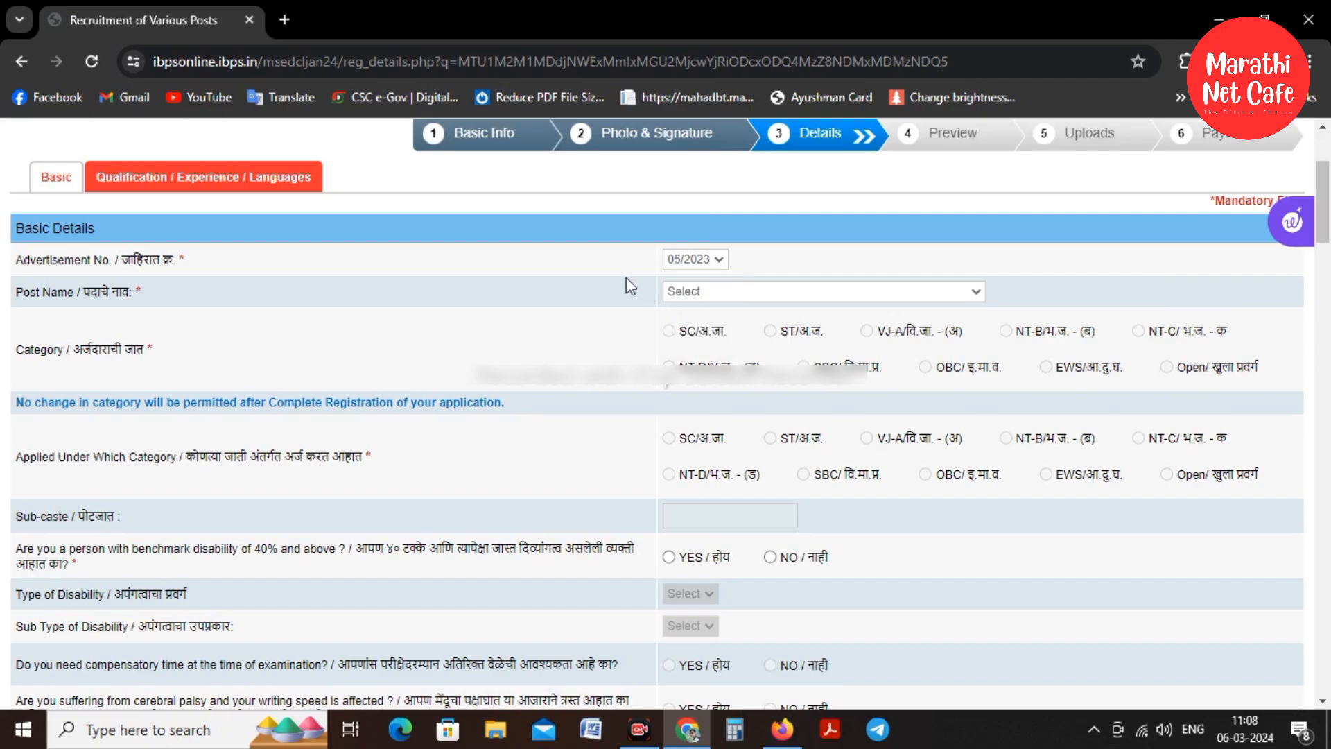
click(698, 292)
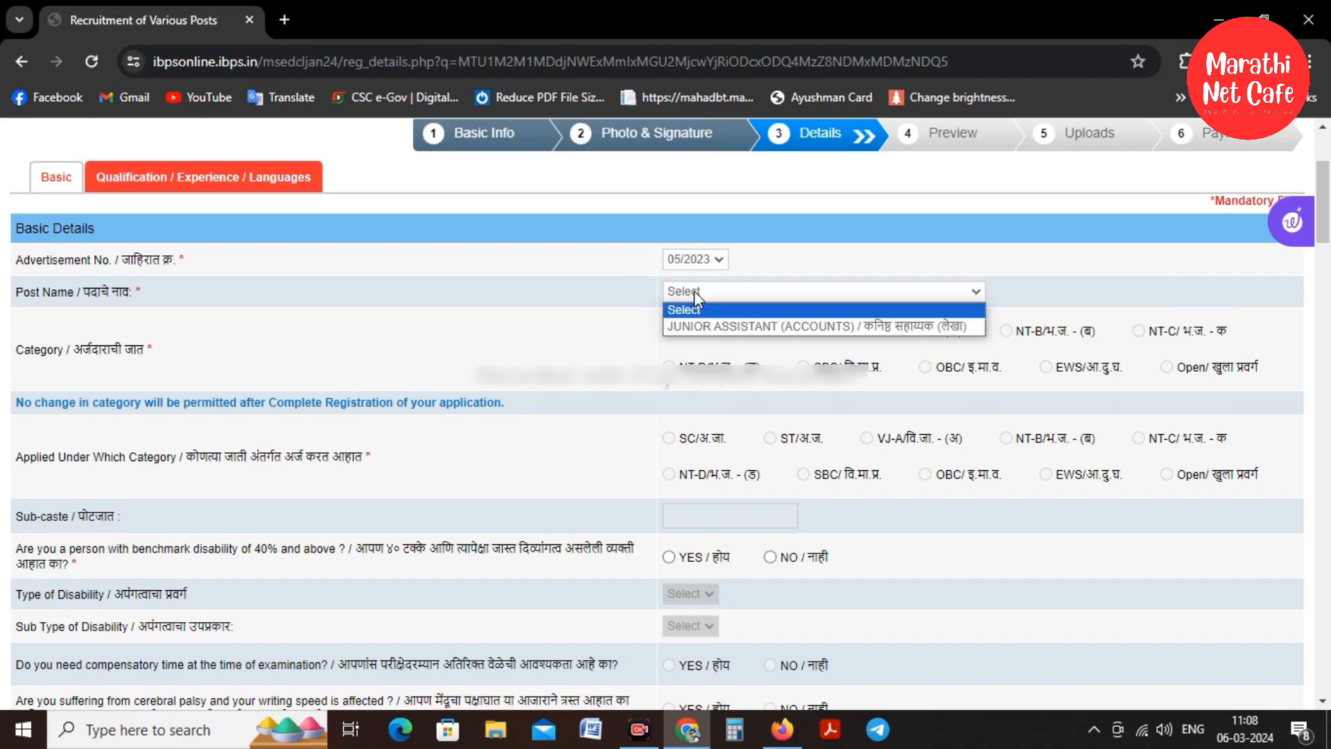
click(768, 326)
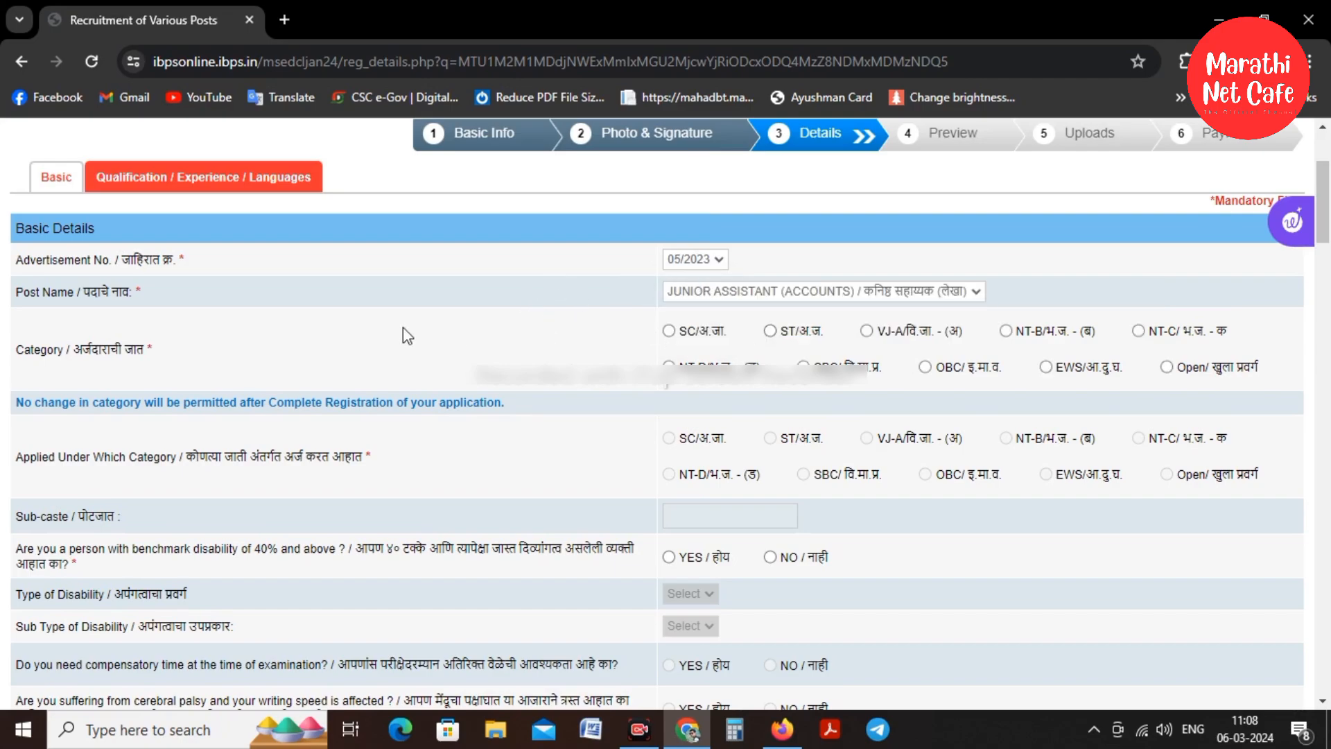
click(1166, 367)
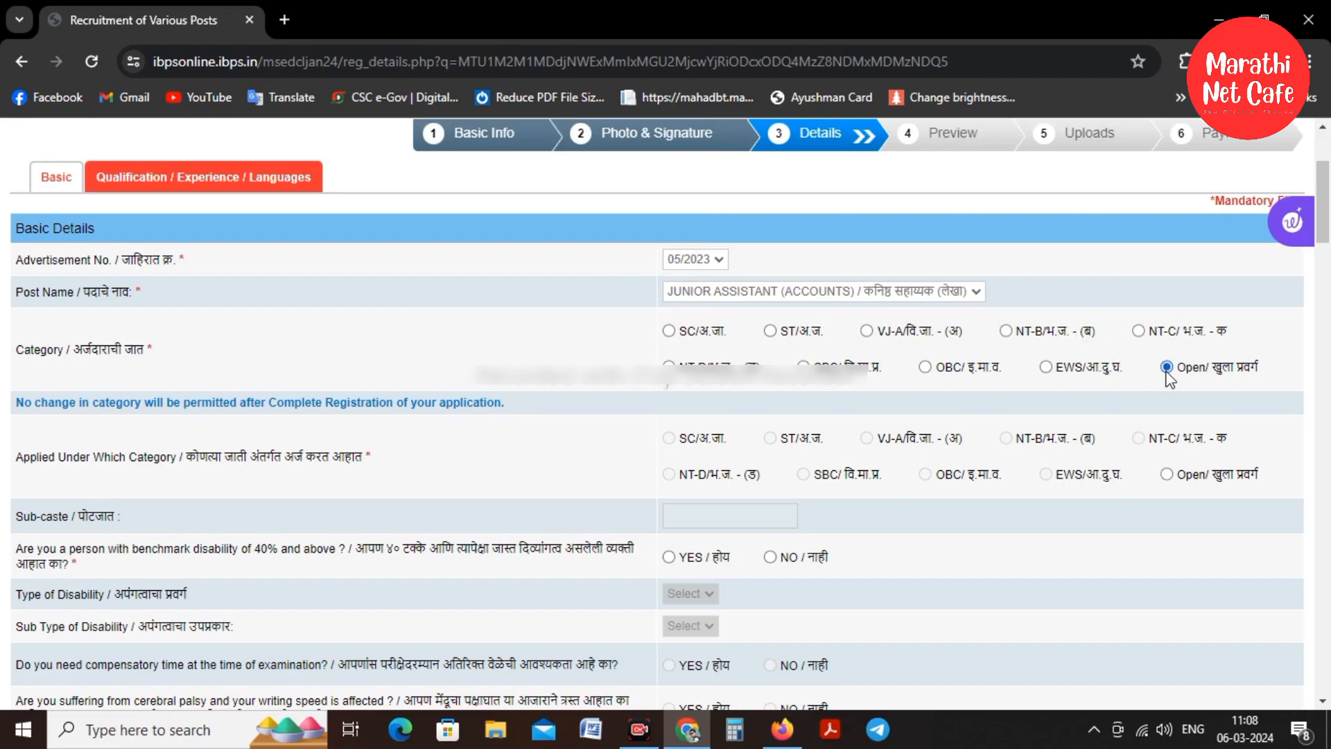
Set applied category Open, sub-caste 'Hindu Maratha', and benchmark disability NO
click(1167, 475)
scroll(401, 305, down, 3)
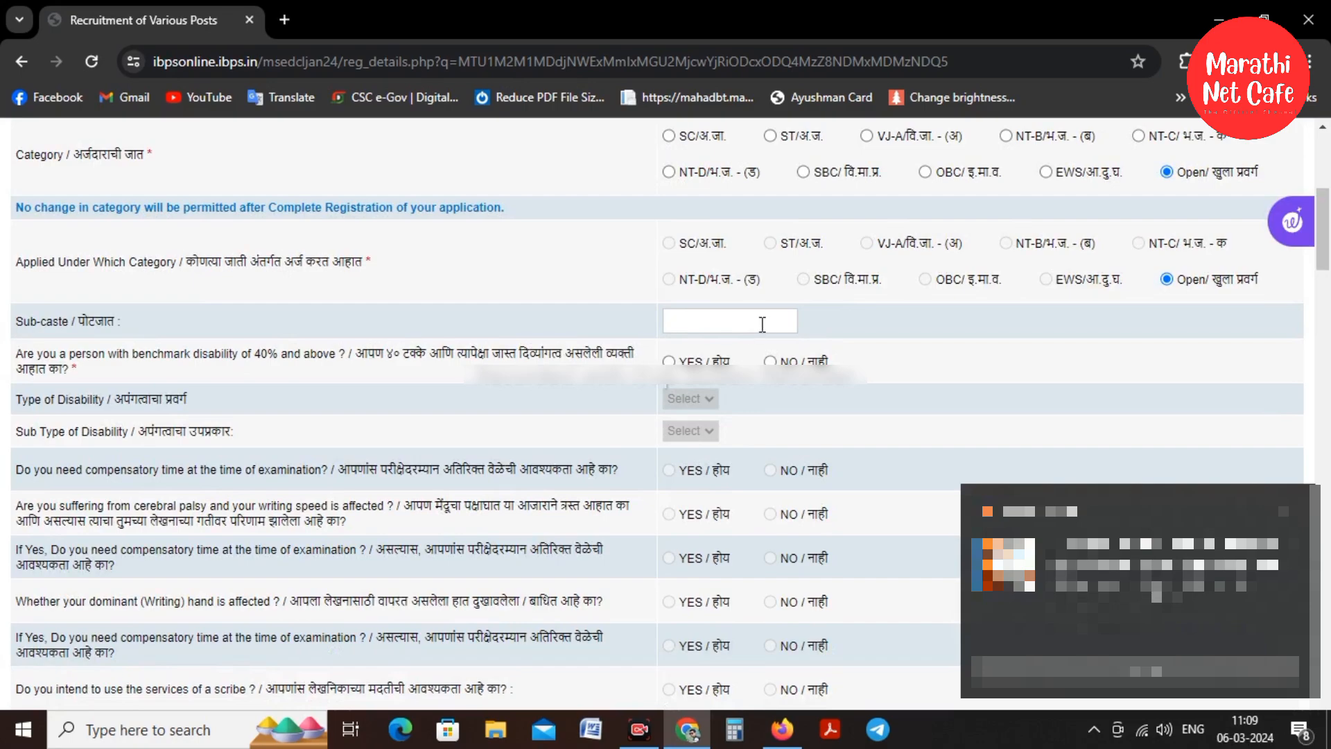
text(Hindu Maratha)
click(769, 361)
scroll(769, 361, down, 3)
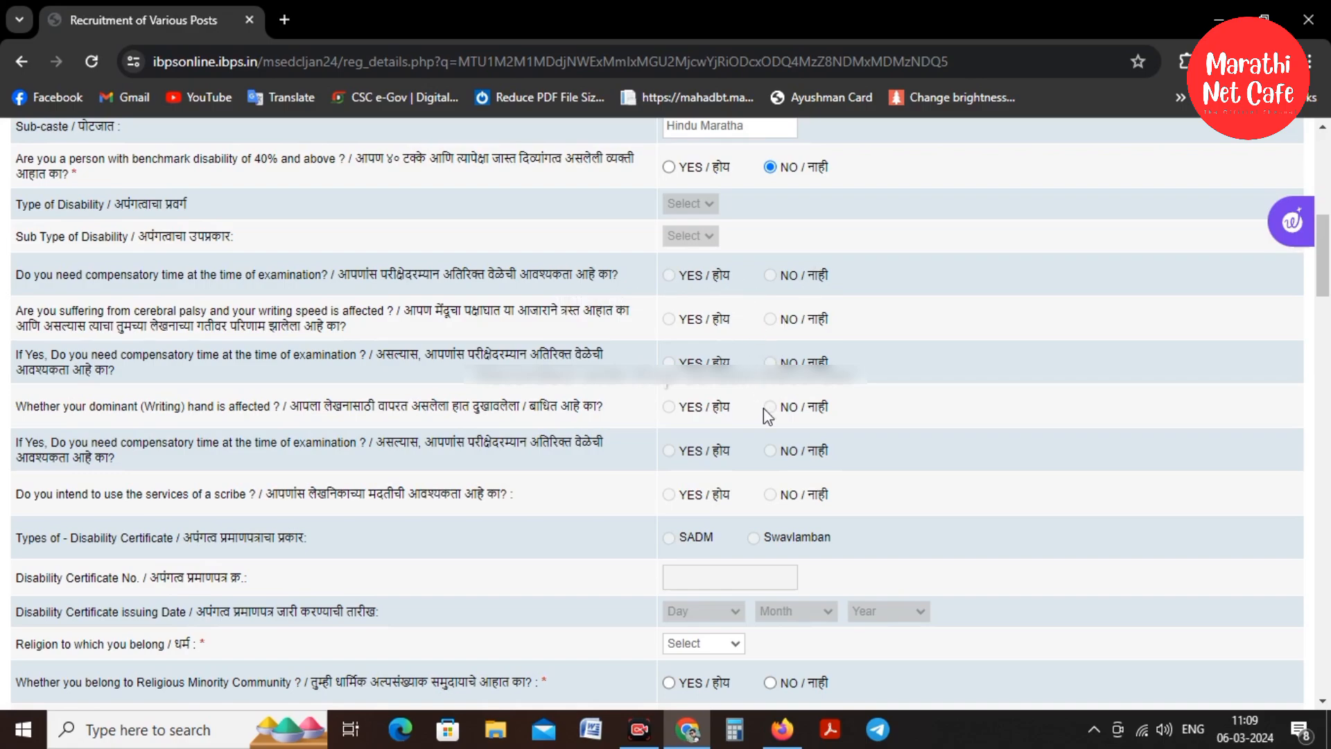
scroll(763, 408, down, 3)
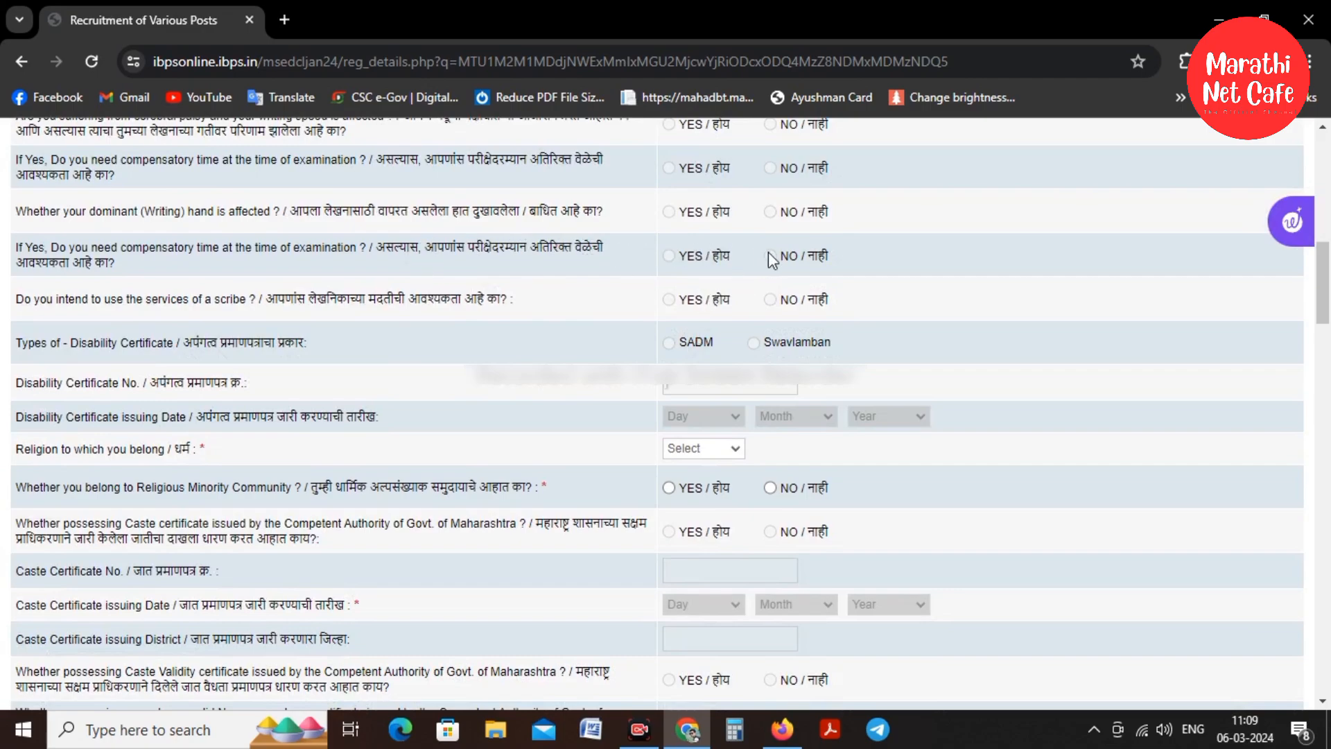
Choose Hindu from the Religion list and mark Meritorious Sportsperson as NO
scroll(326, 208, down, 1)
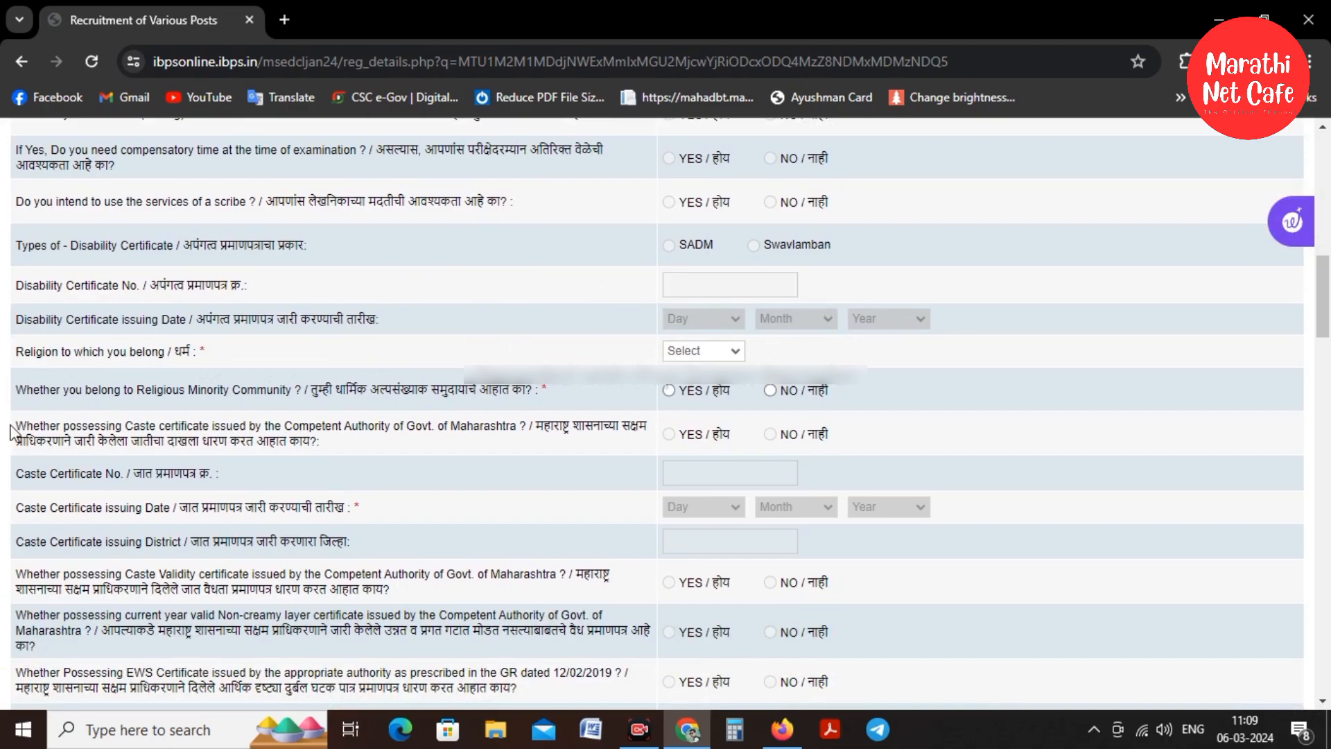
click(692, 352)
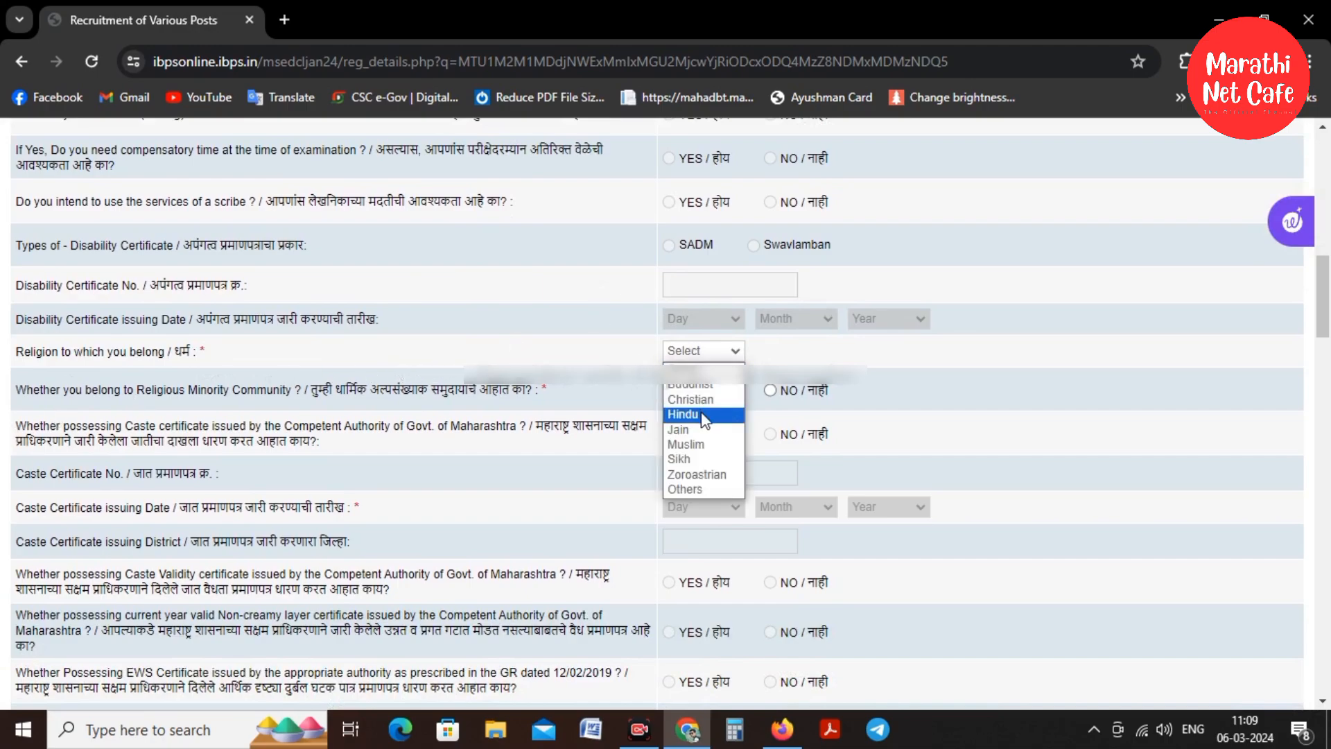
click(684, 414)
scroll(338, 268, down, 2)
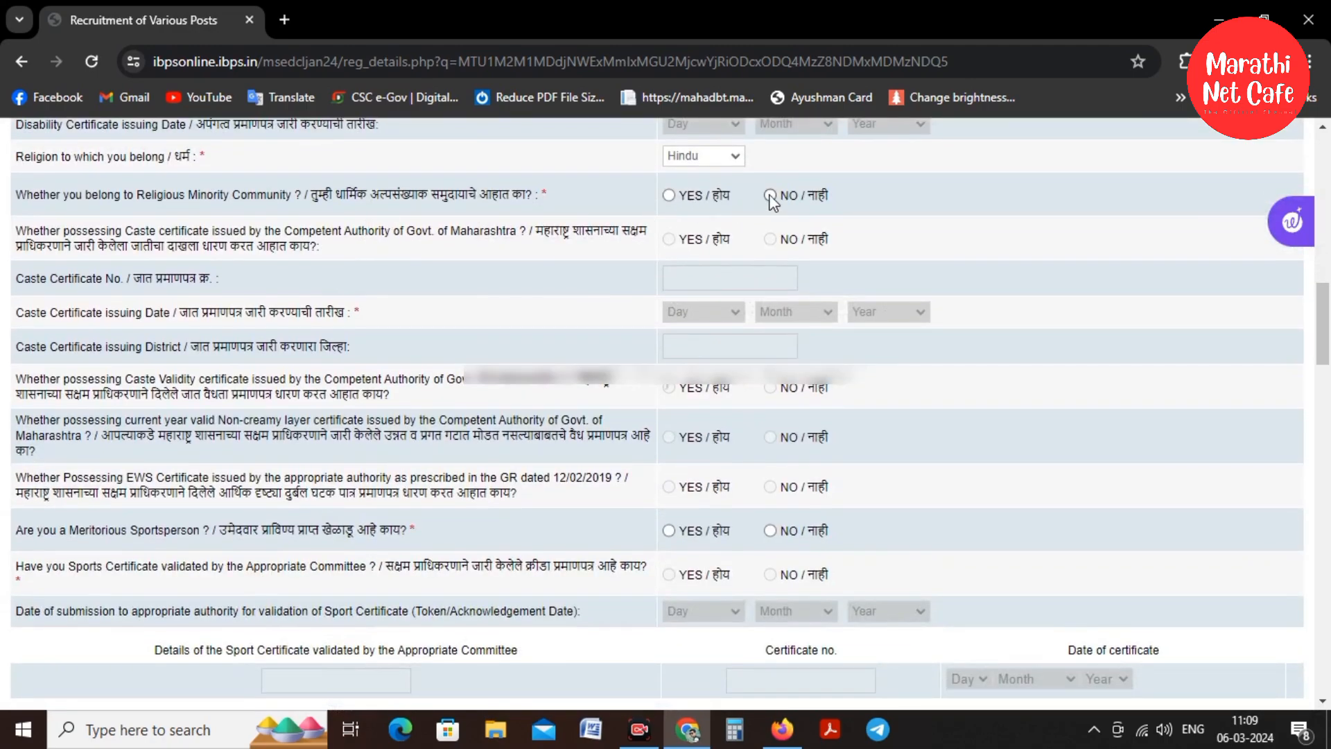
scroll(748, 336, down, 1)
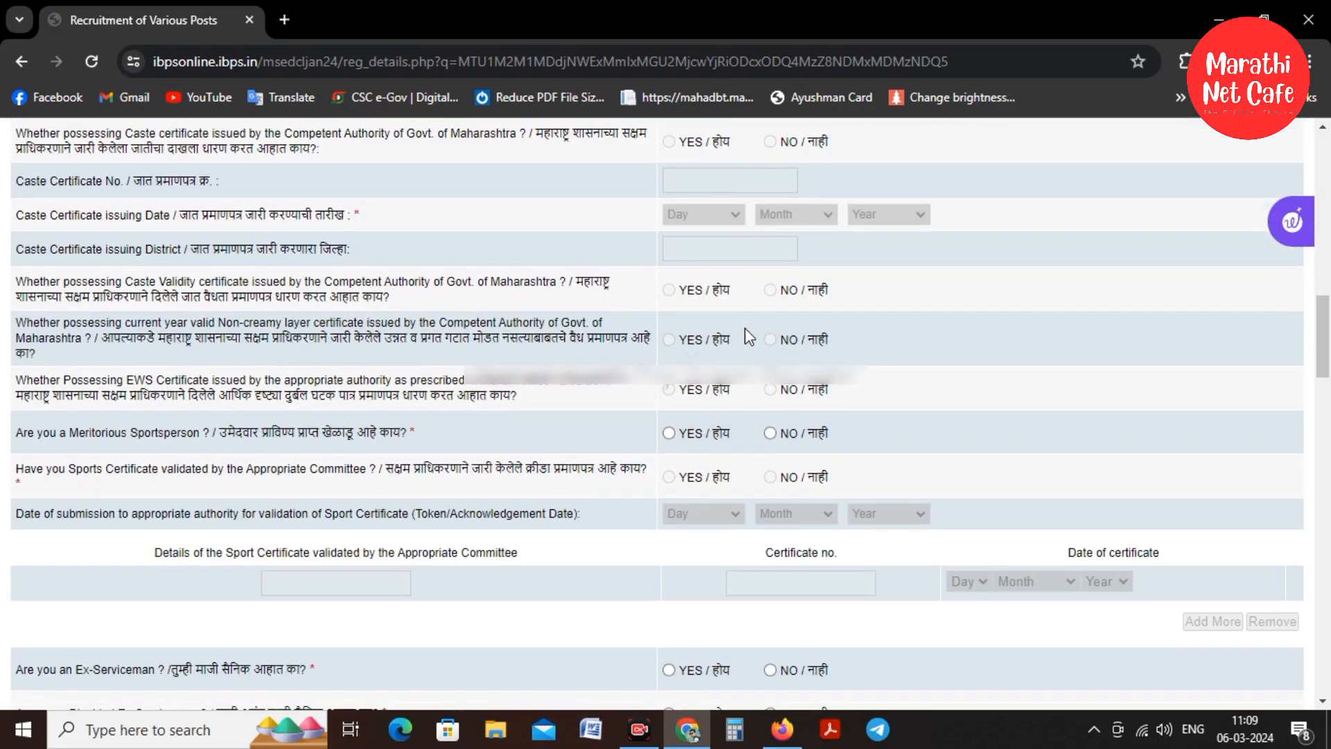
click(770, 434)
scroll(771, 438, down, 2)
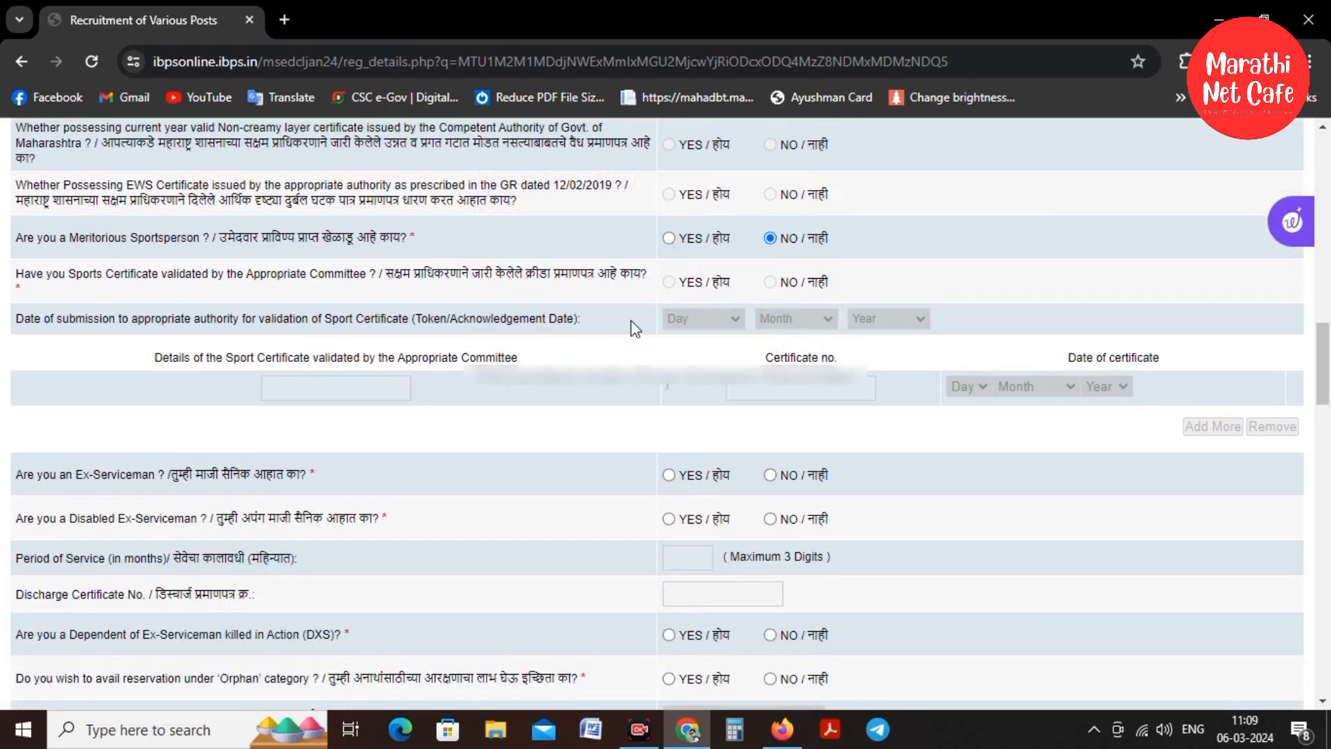
scroll(521, 314, down, 2)
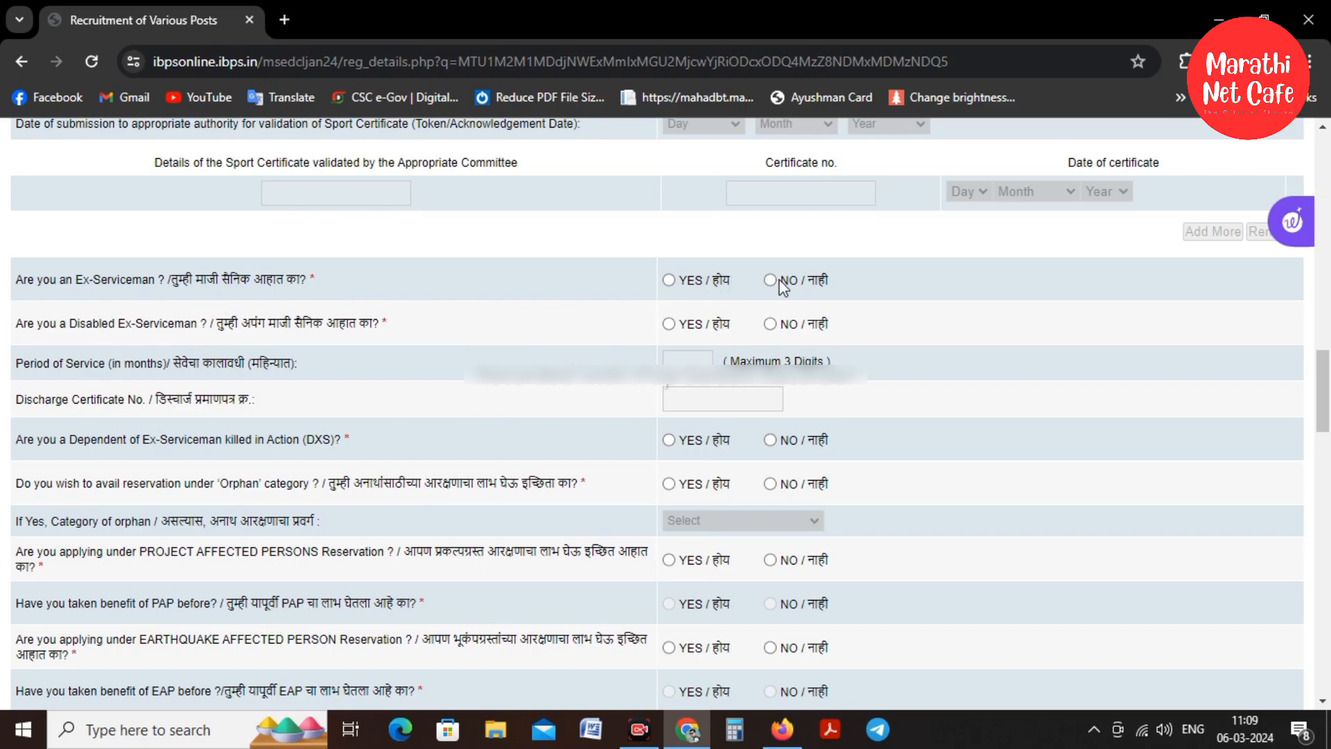
Answer NO to the disabled ex-serviceman, ex-serviceman and orphan reservation questions
click(774, 325)
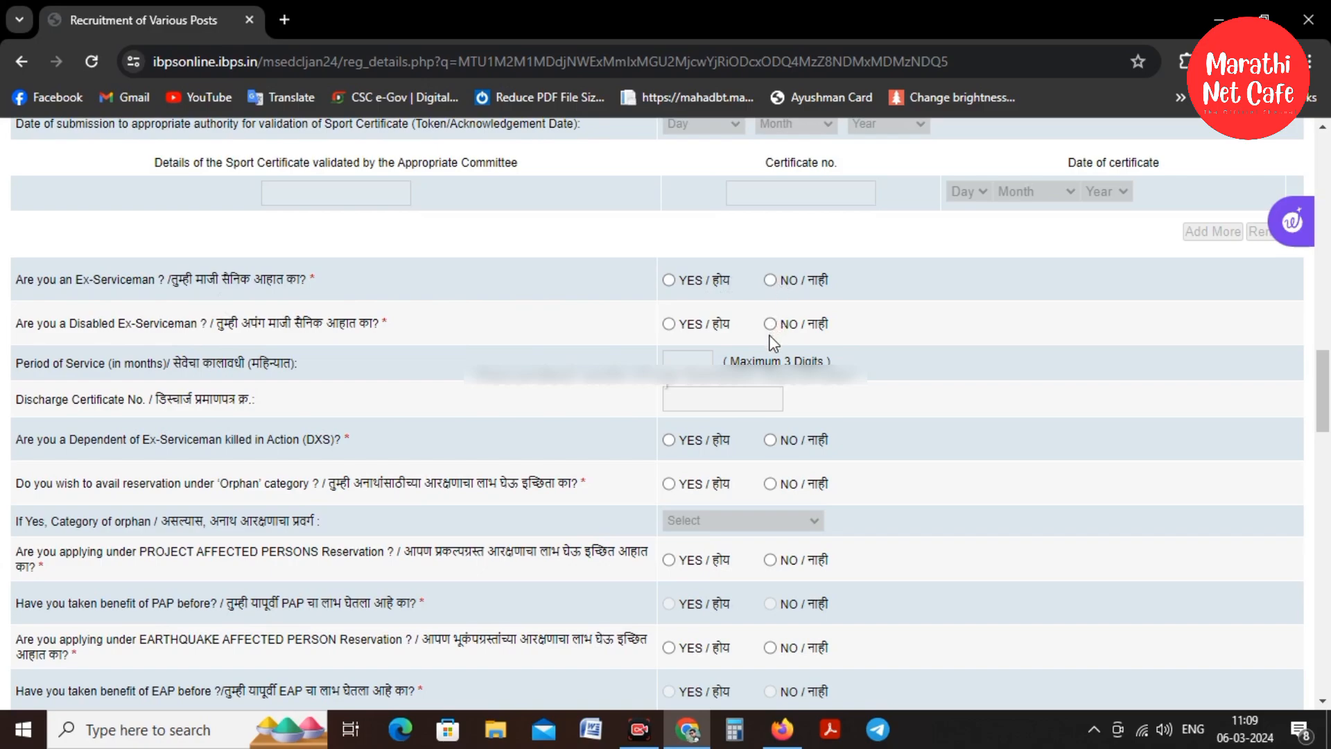
click(771, 280)
scroll(696, 401, down, 1)
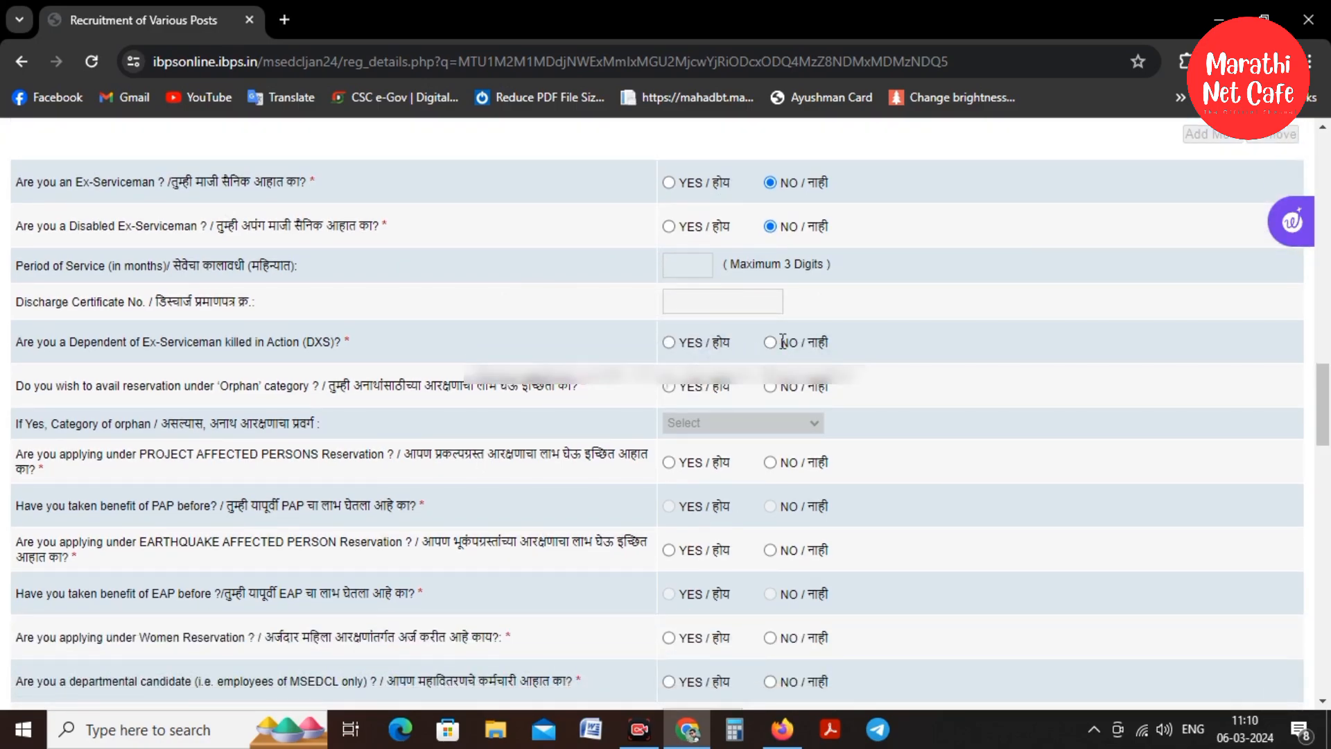
click(769, 386)
scroll(682, 284, down, 1)
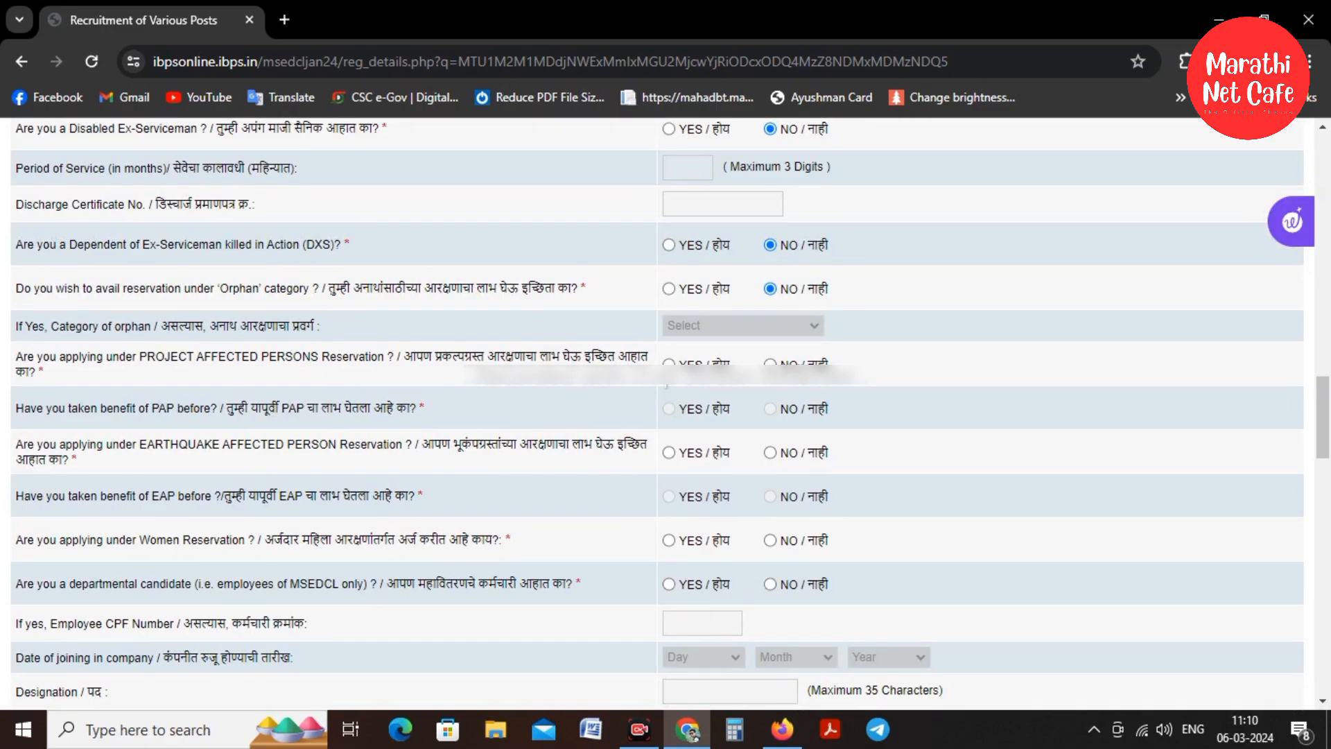
Answer NO to the project-affected, earthquake-affected and departmental candidate questions
click(770, 364)
click(769, 452)
scroll(505, 405, down, 1)
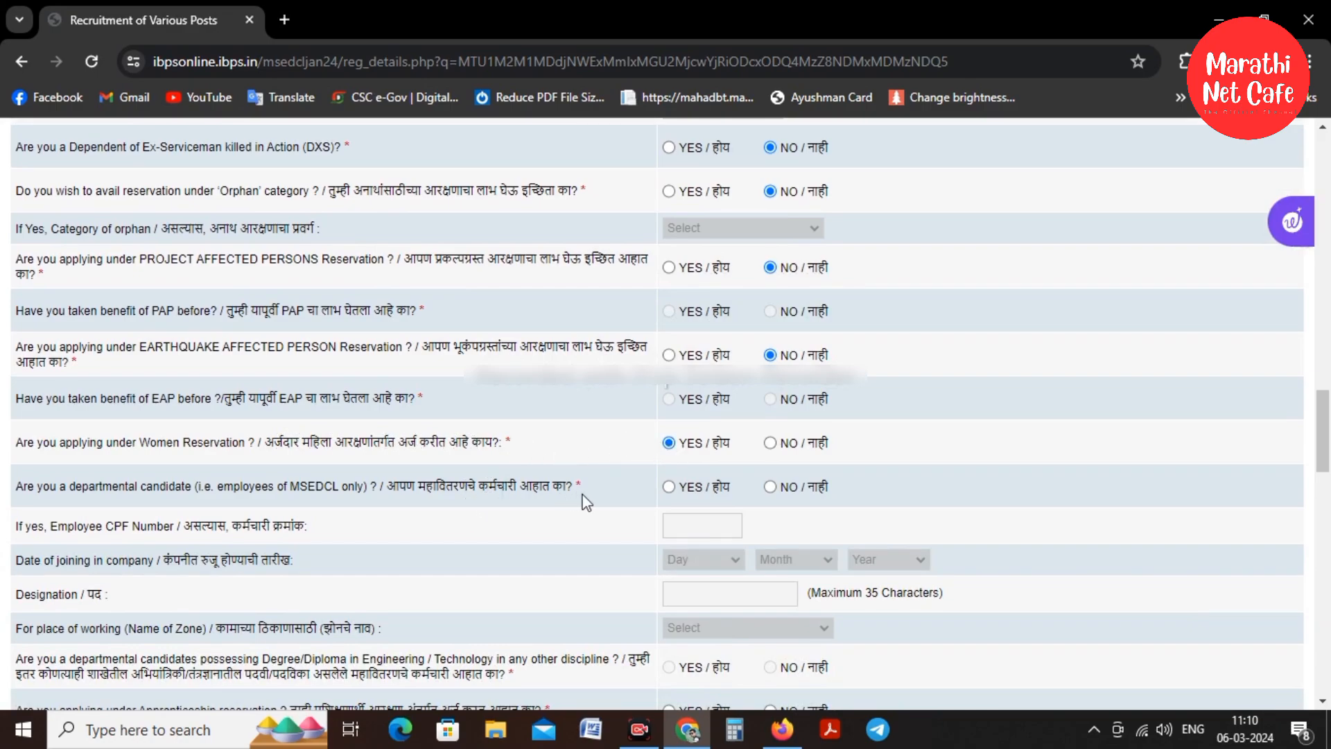
click(789, 489)
scroll(703, 325, down, 3)
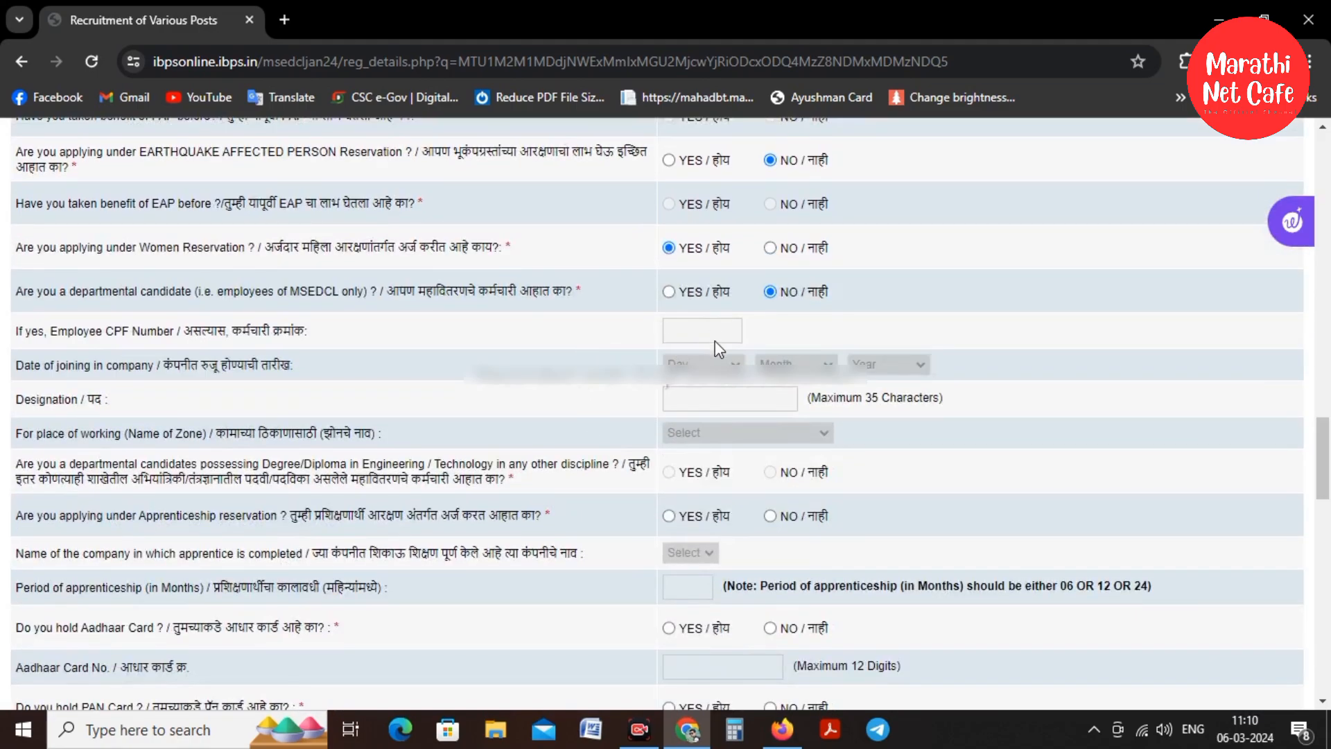
scroll(600, 309, down, 2)
scroll(576, 322, down, 2)
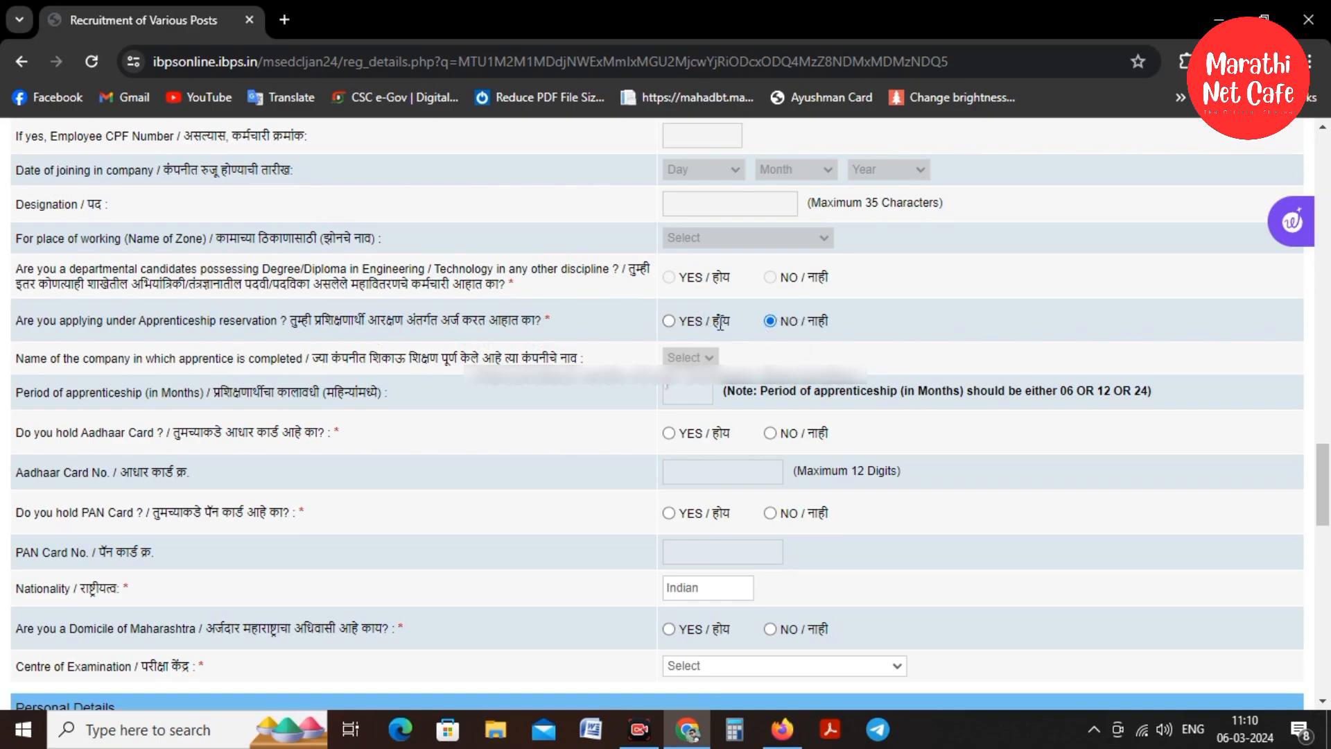
Answer YES for Aadhaar and PAN cards and choose Kolhapur as the examination centre
click(670, 435)
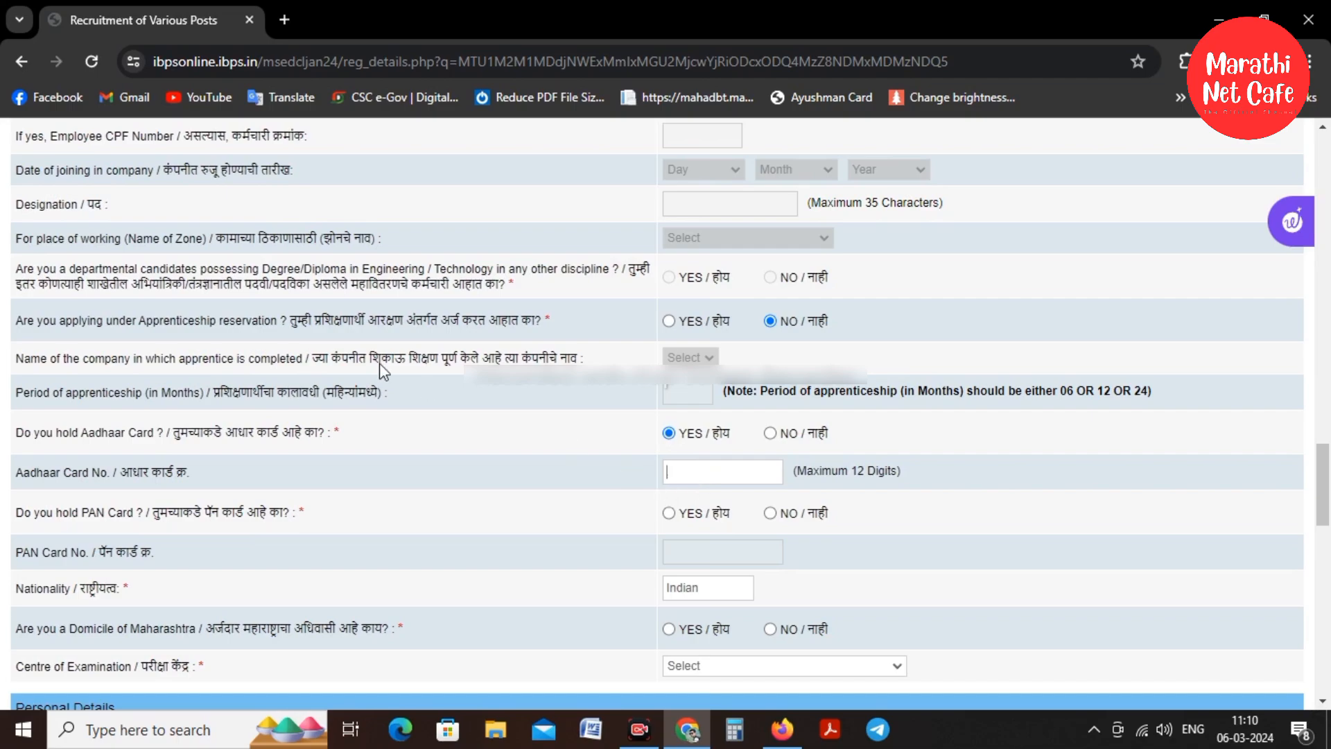
scroll(380, 363, down, 3)
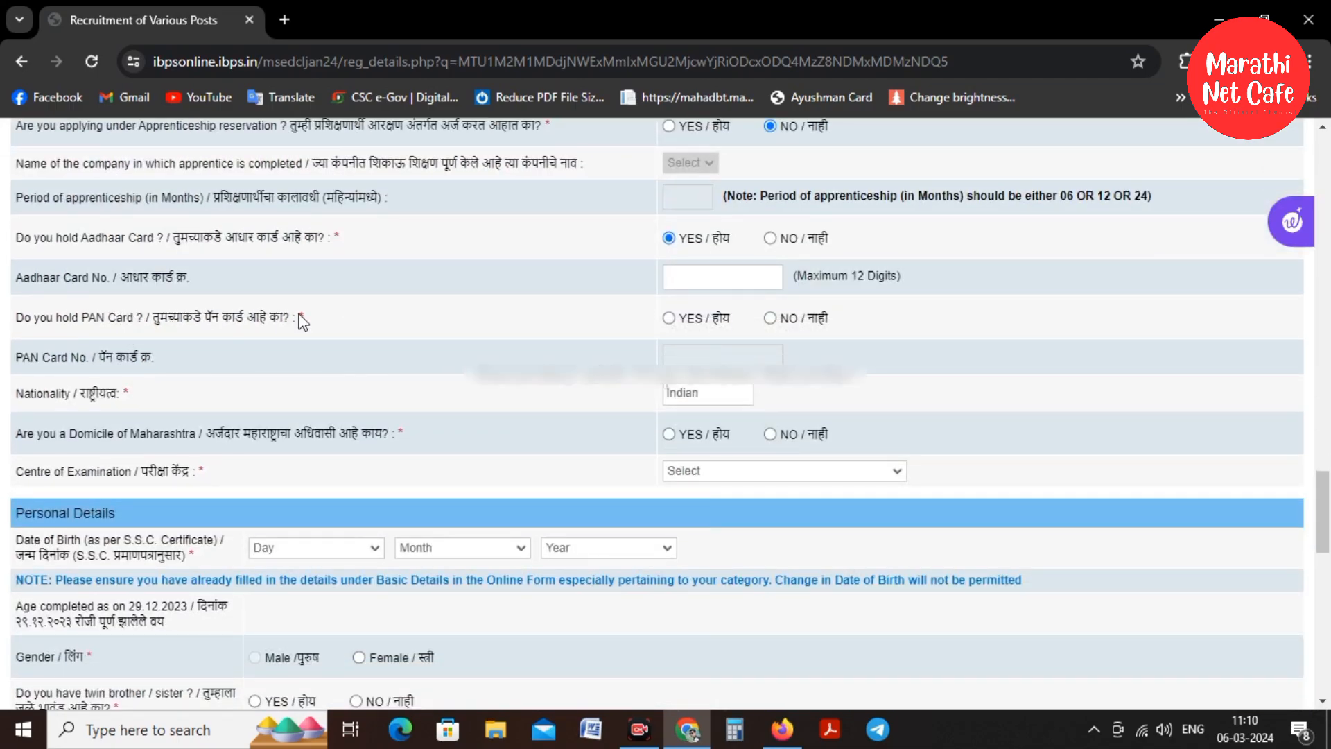
click(669, 318)
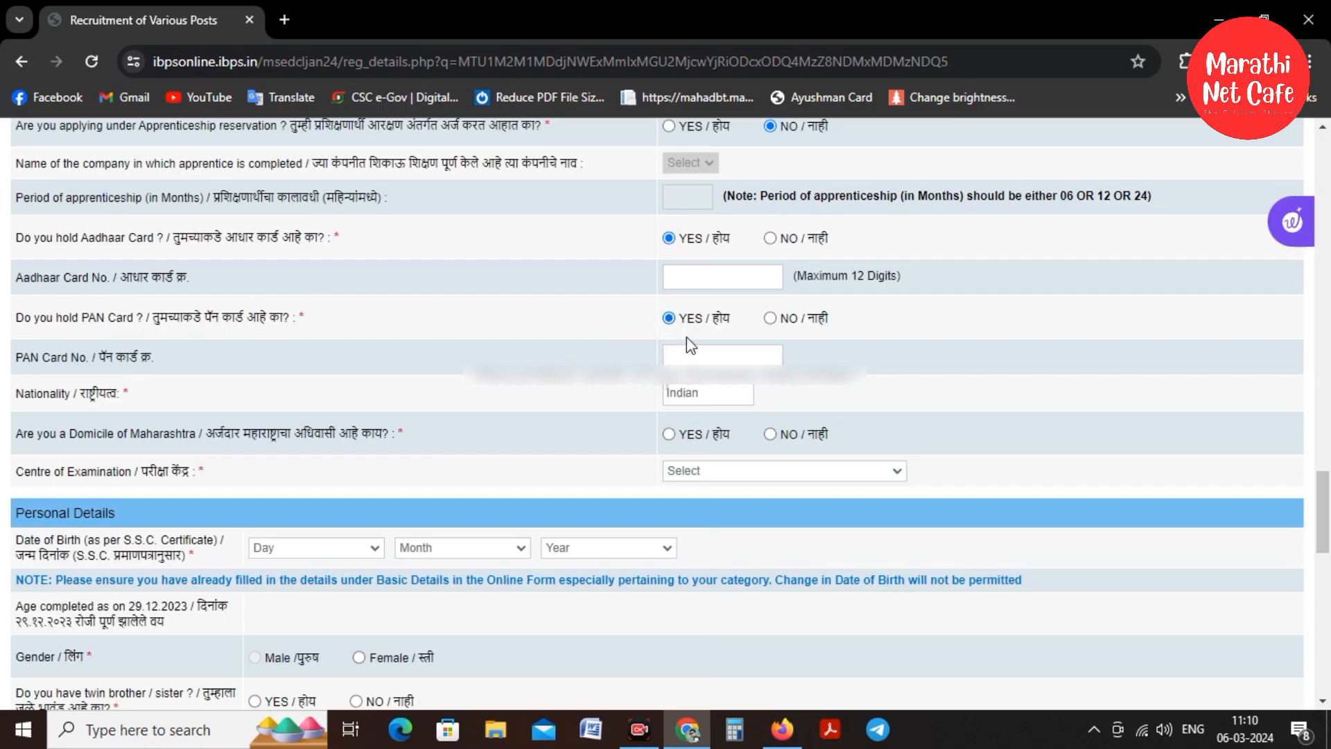
scroll(442, 359, down, 1)
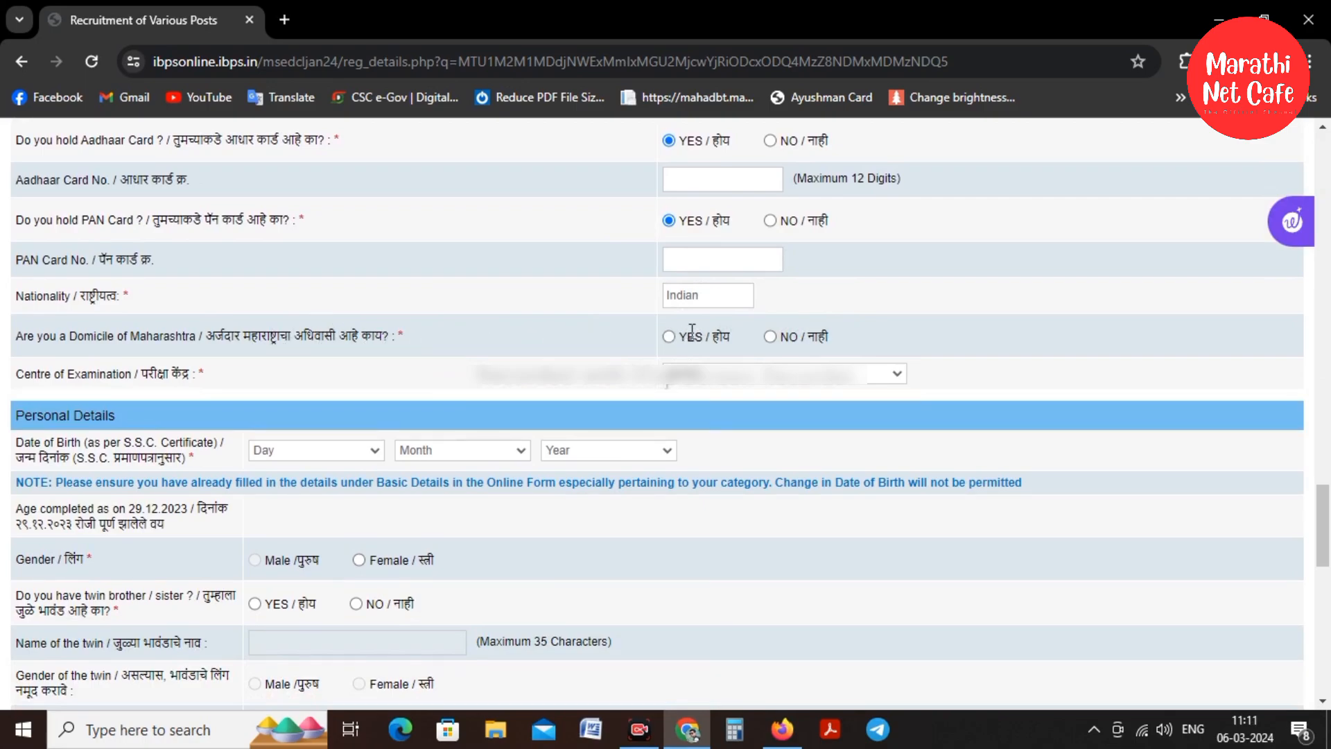
click(695, 378)
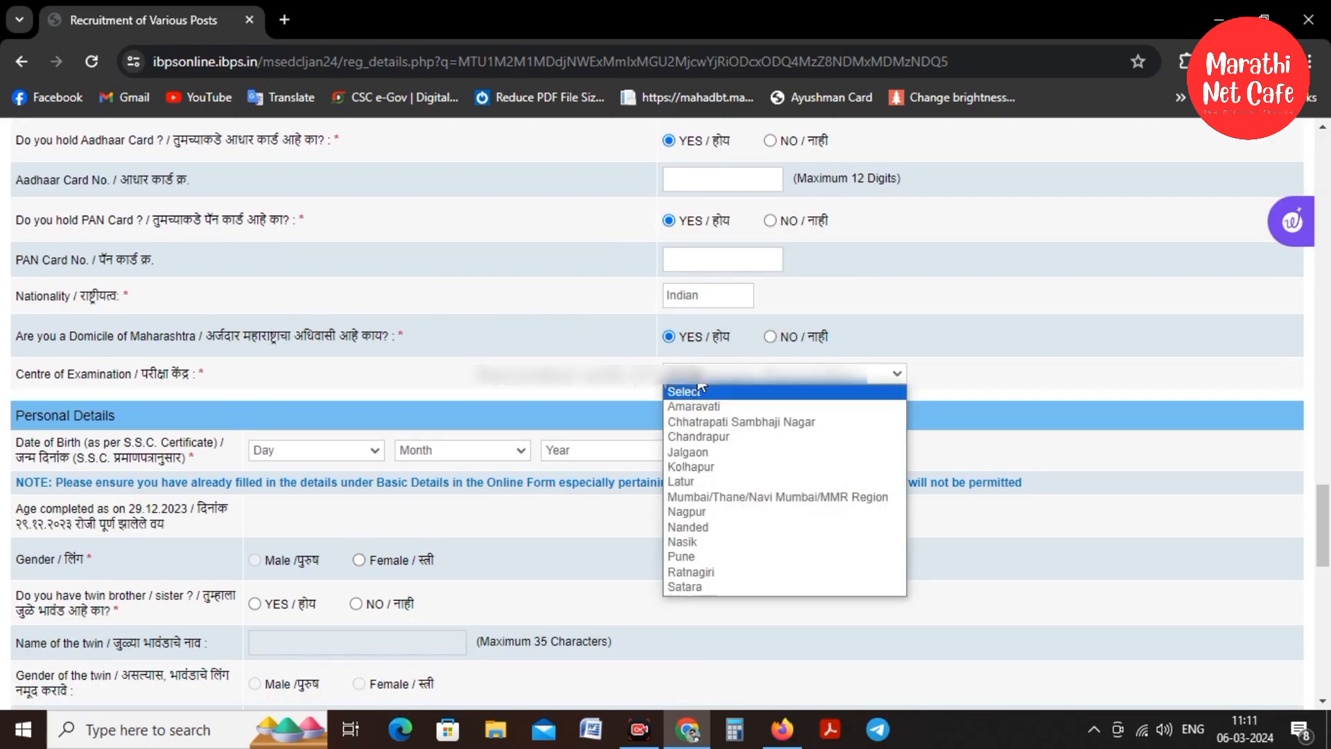
click(693, 466)
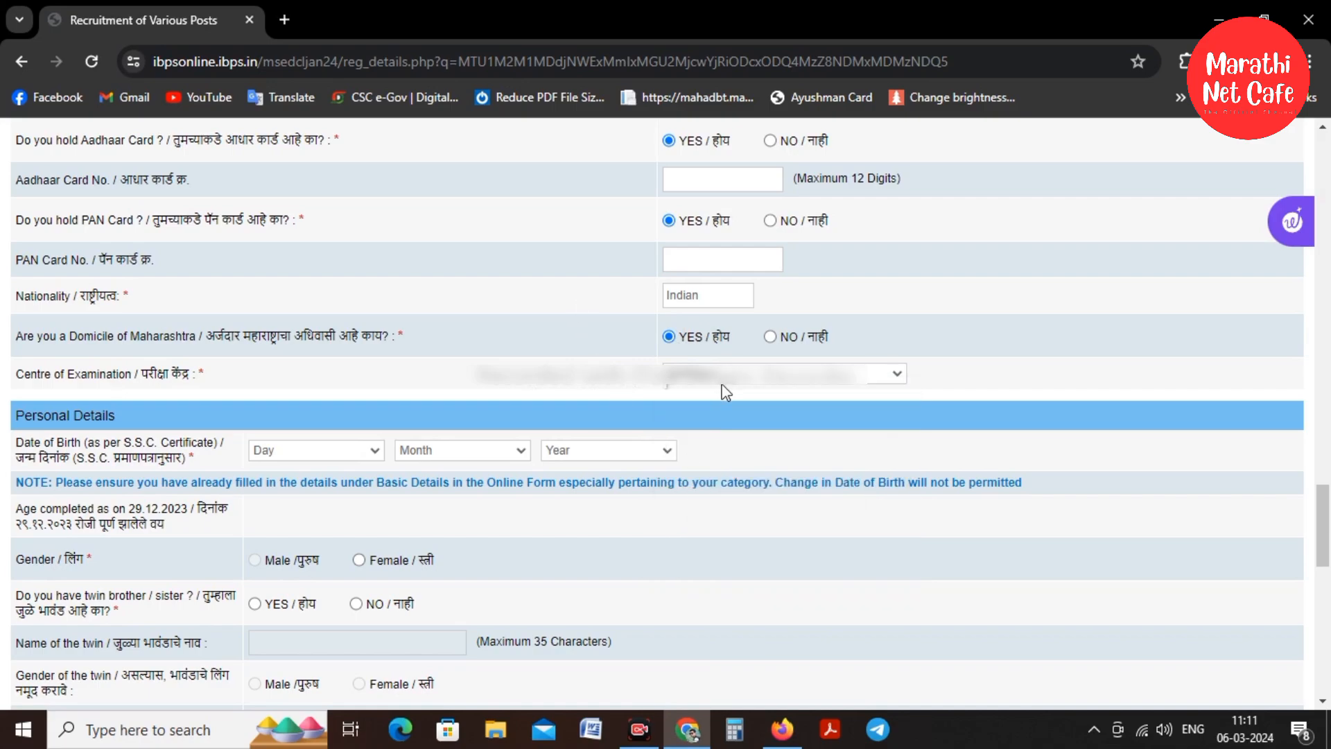
scroll(603, 277, down, 2)
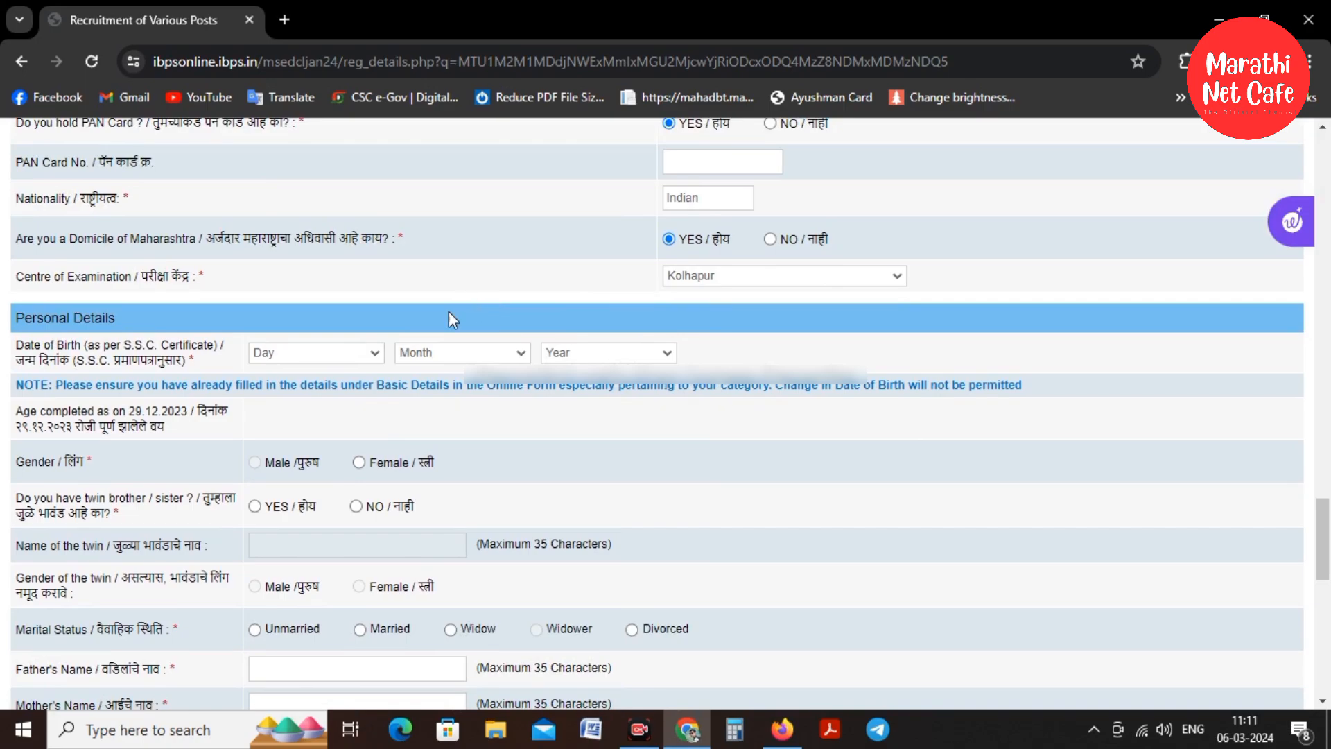
click(320, 355)
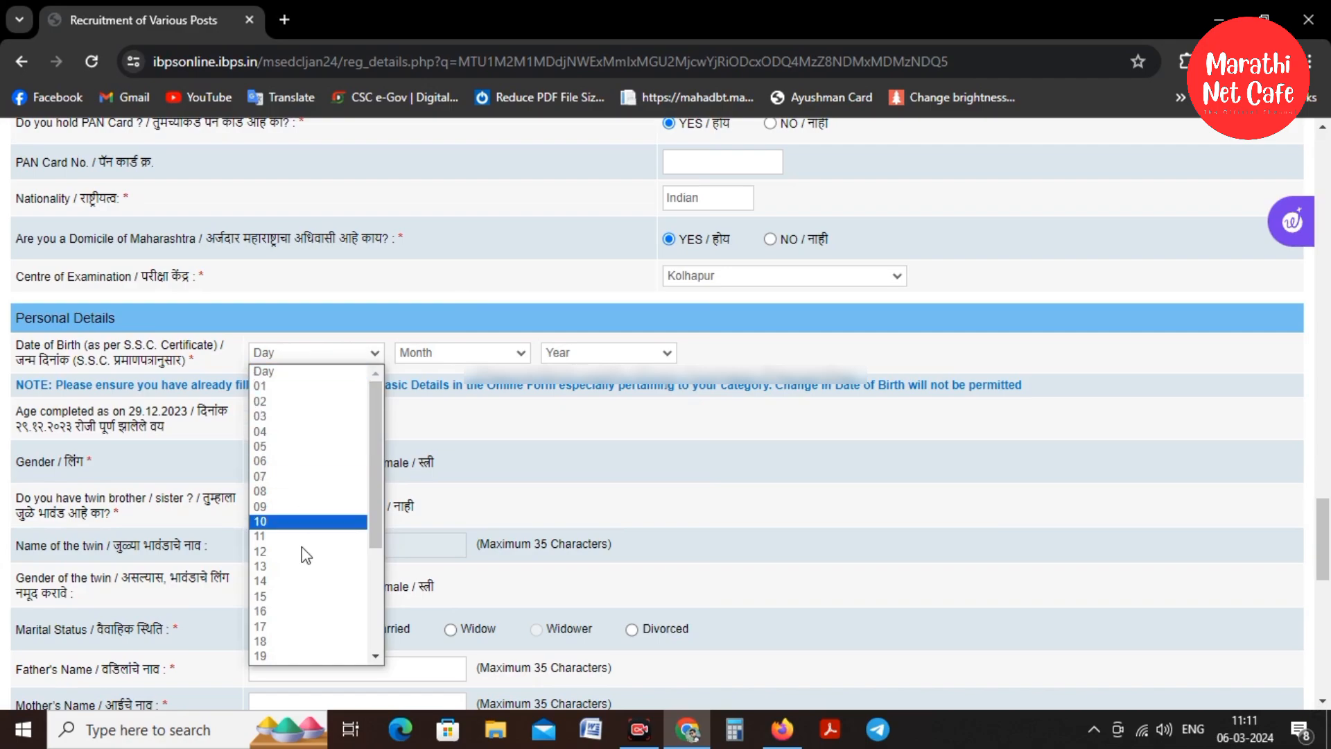
click(273, 653)
click(430, 350)
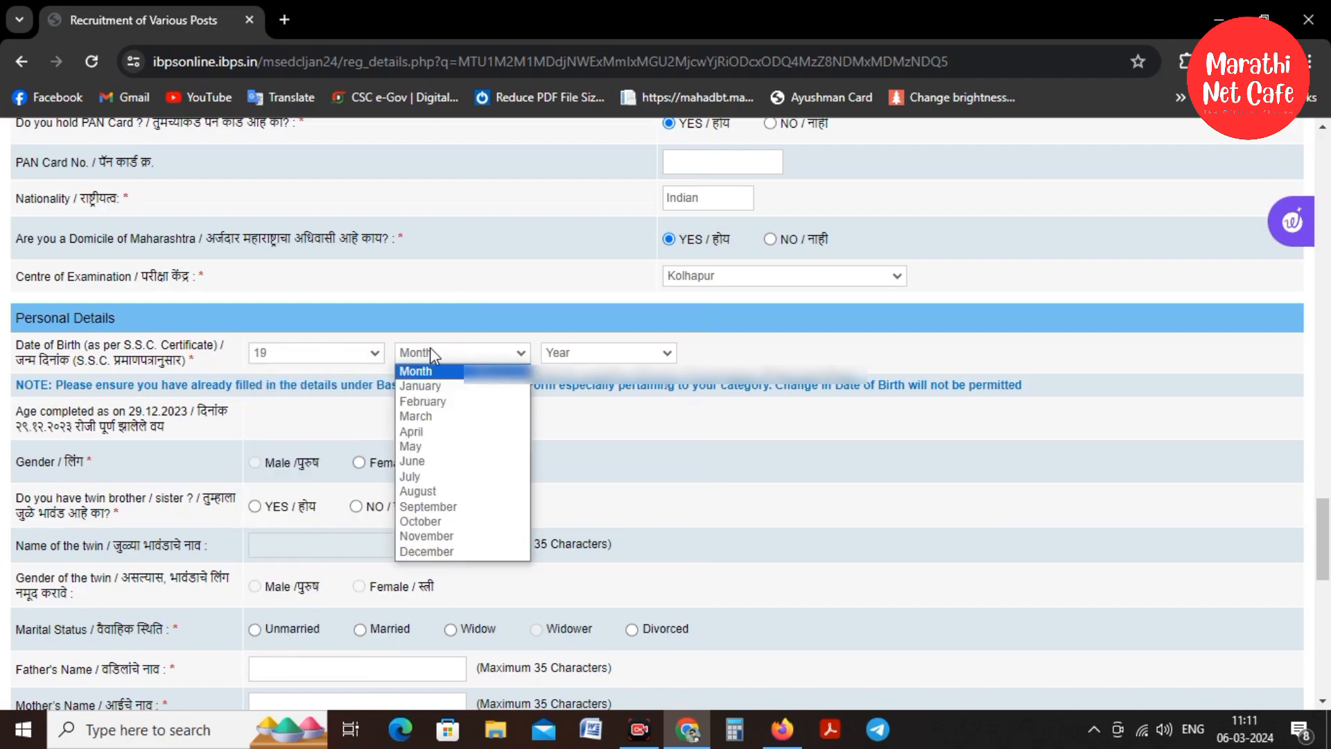
click(437, 463)
click(619, 353)
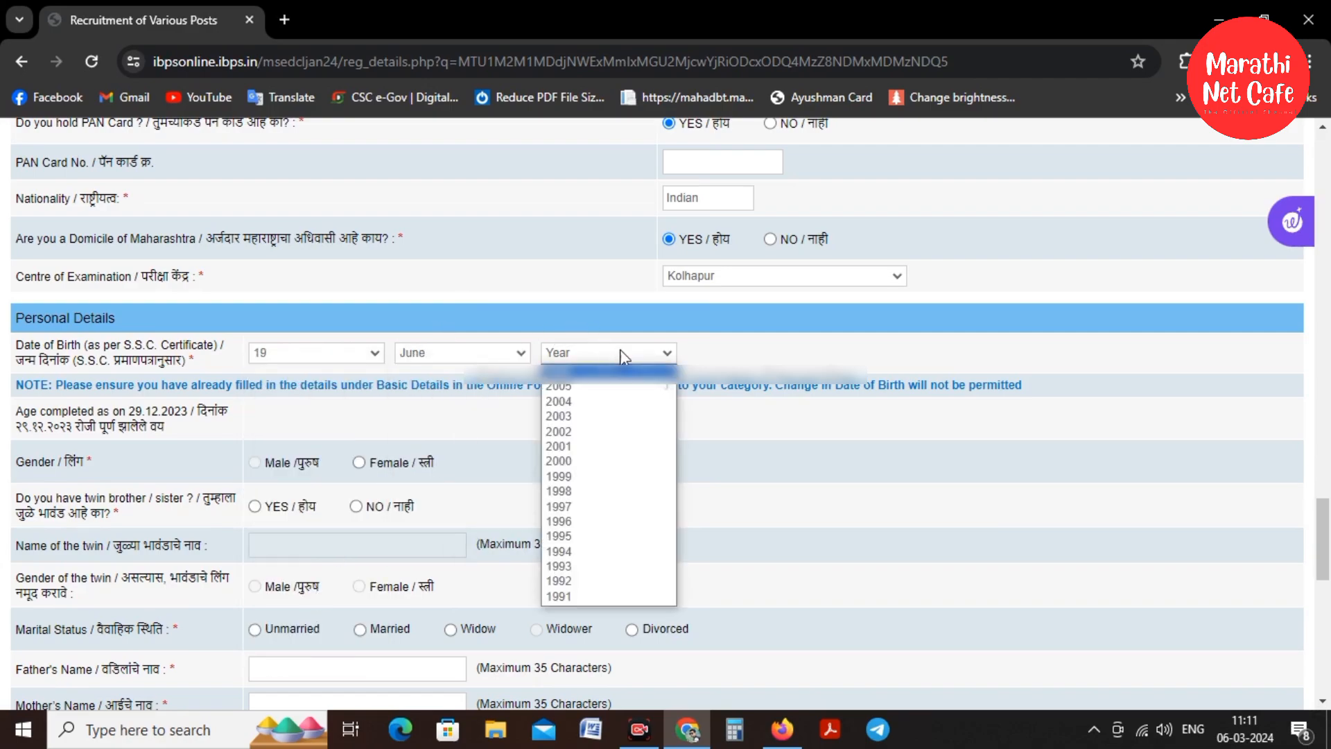
click(584, 536)
scroll(161, 450, down, 3)
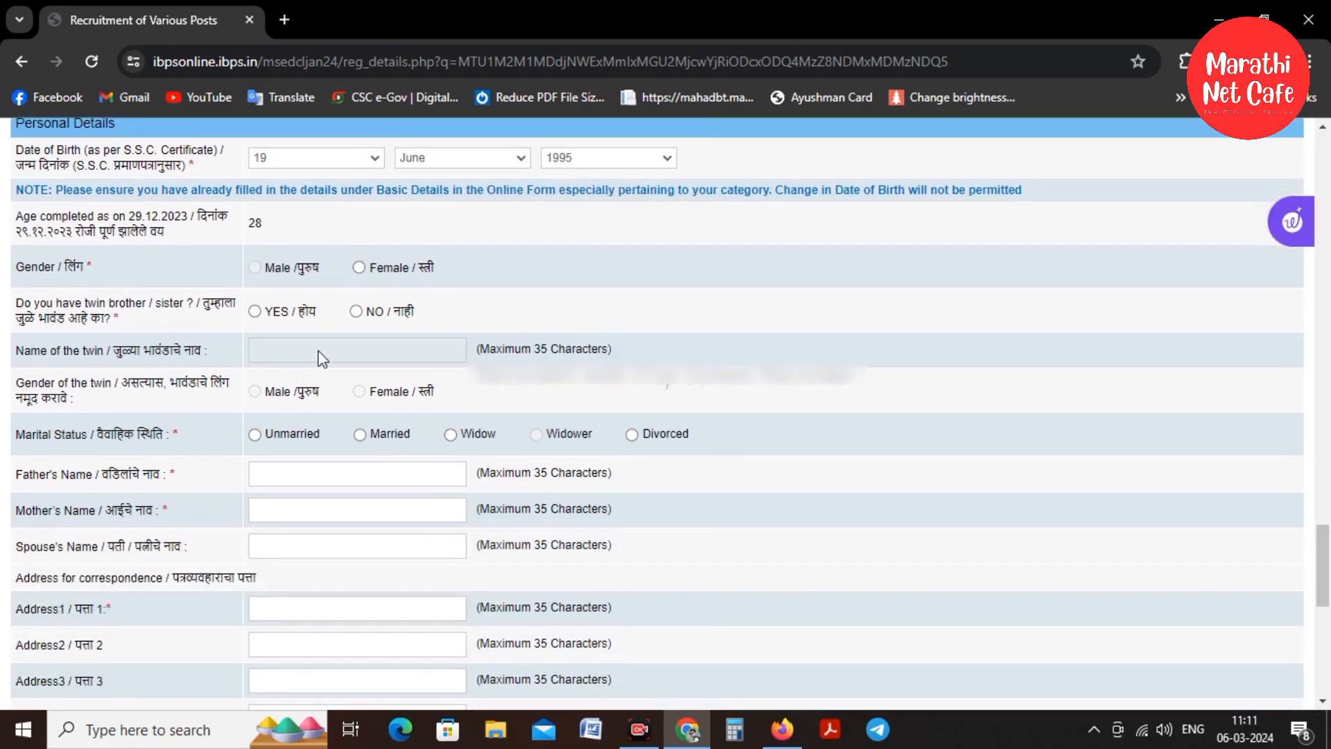
click(358, 267)
click(355, 311)
Fill in the father's, mother's and spouse's names
text(Mahadev)
key(Tab)
text(Nutan)
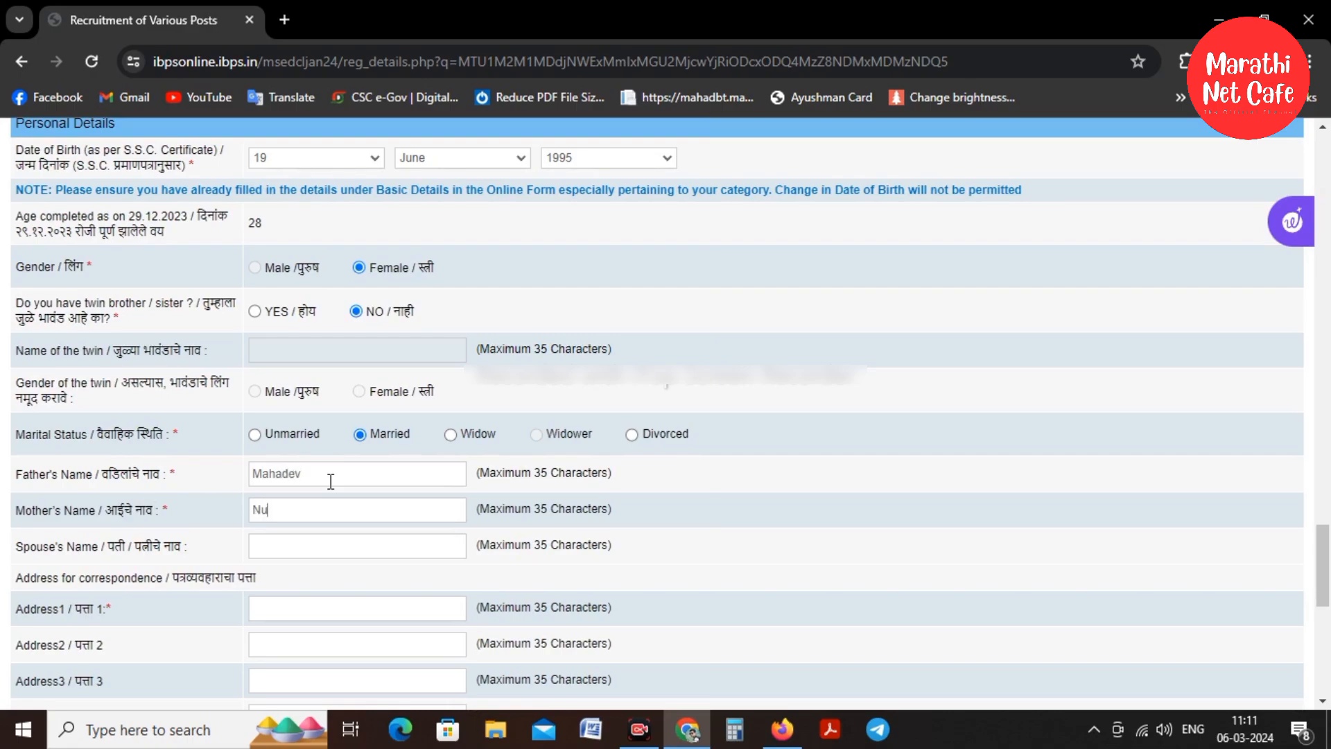
click(329, 539)
text(Manoj)
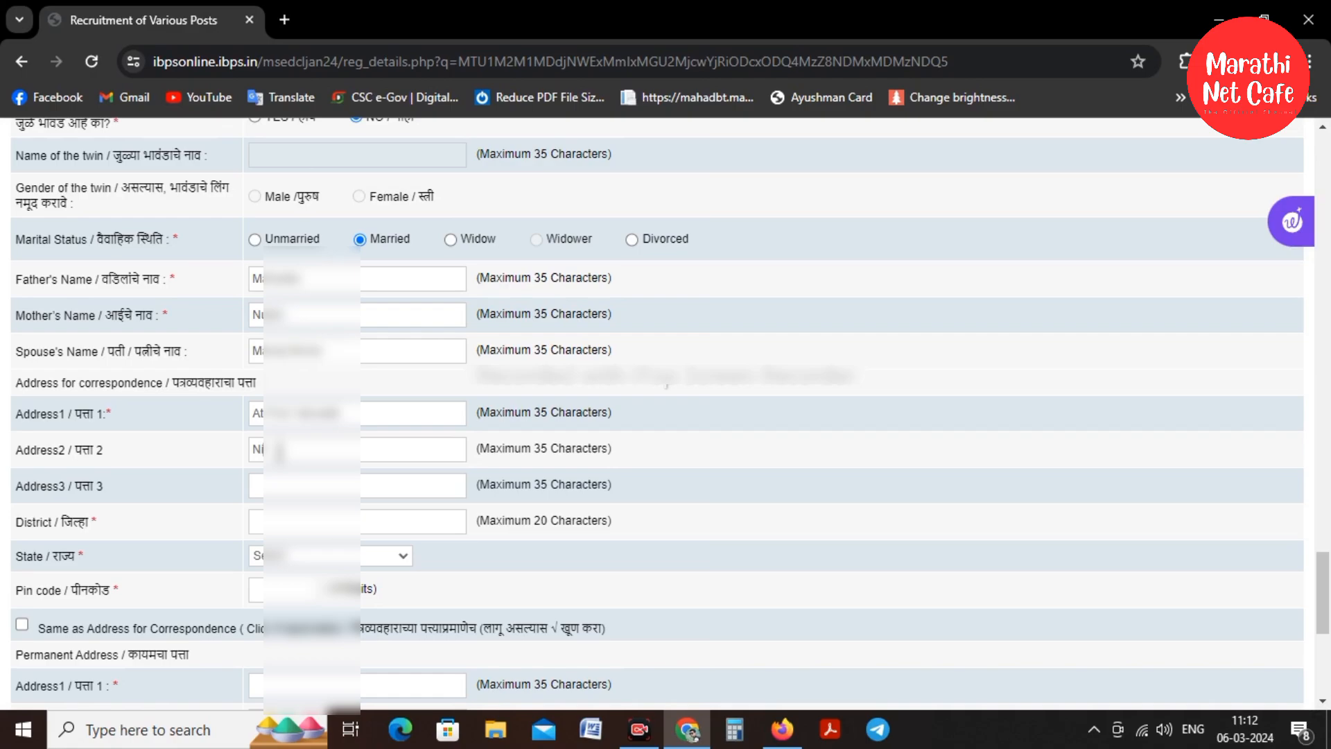
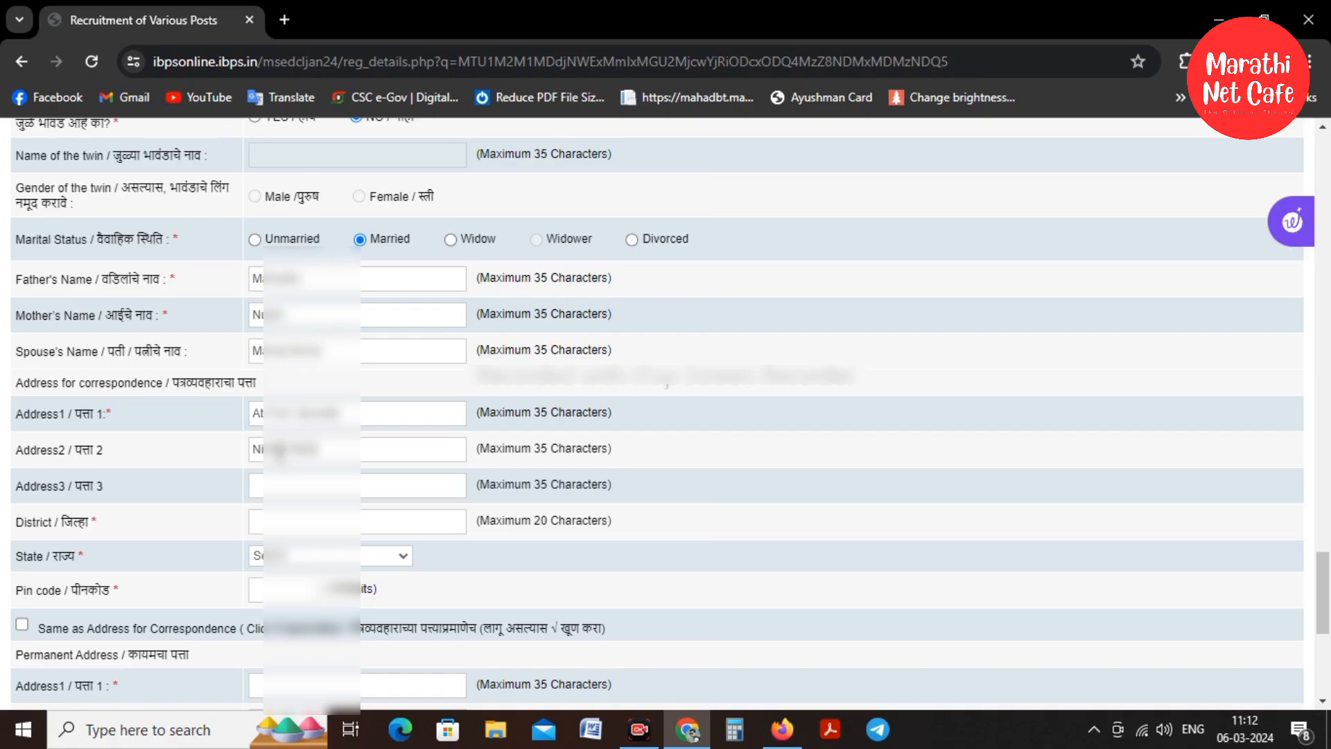
Fill in the second and third lines of the correspondence address
click(272, 485)
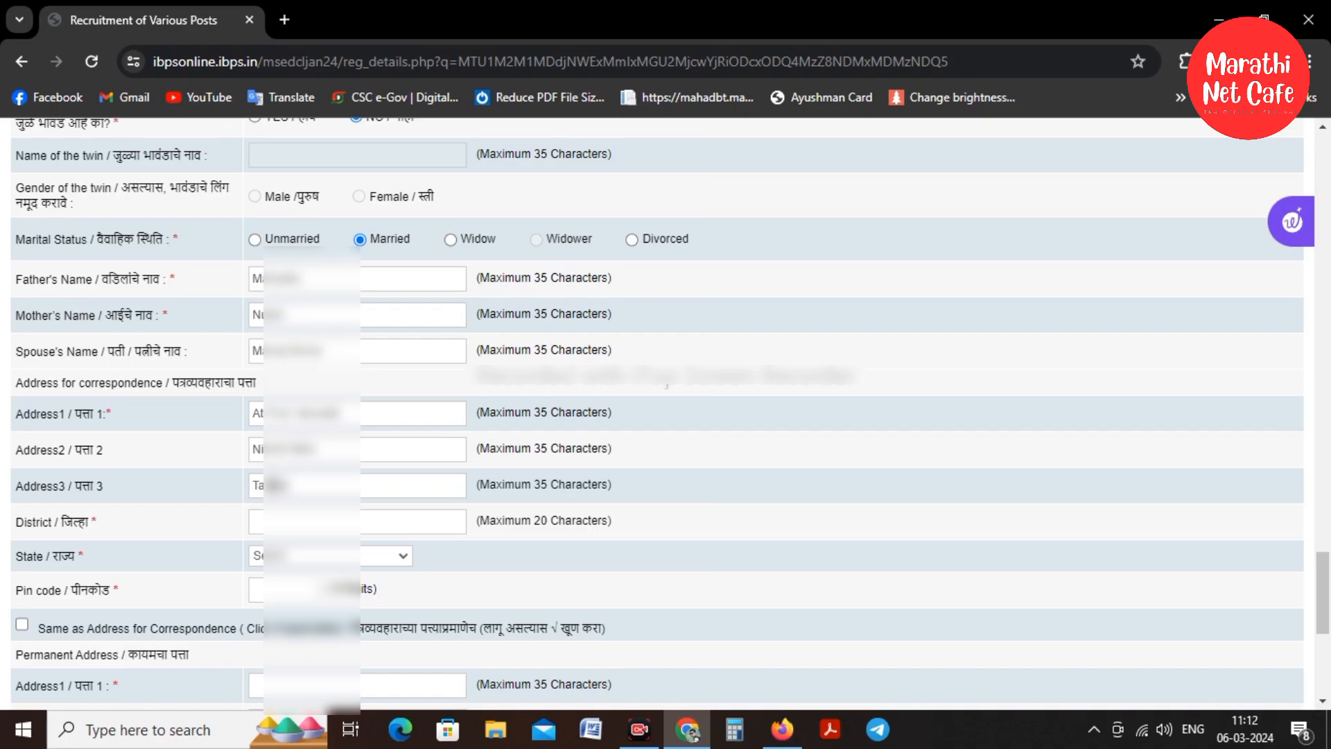
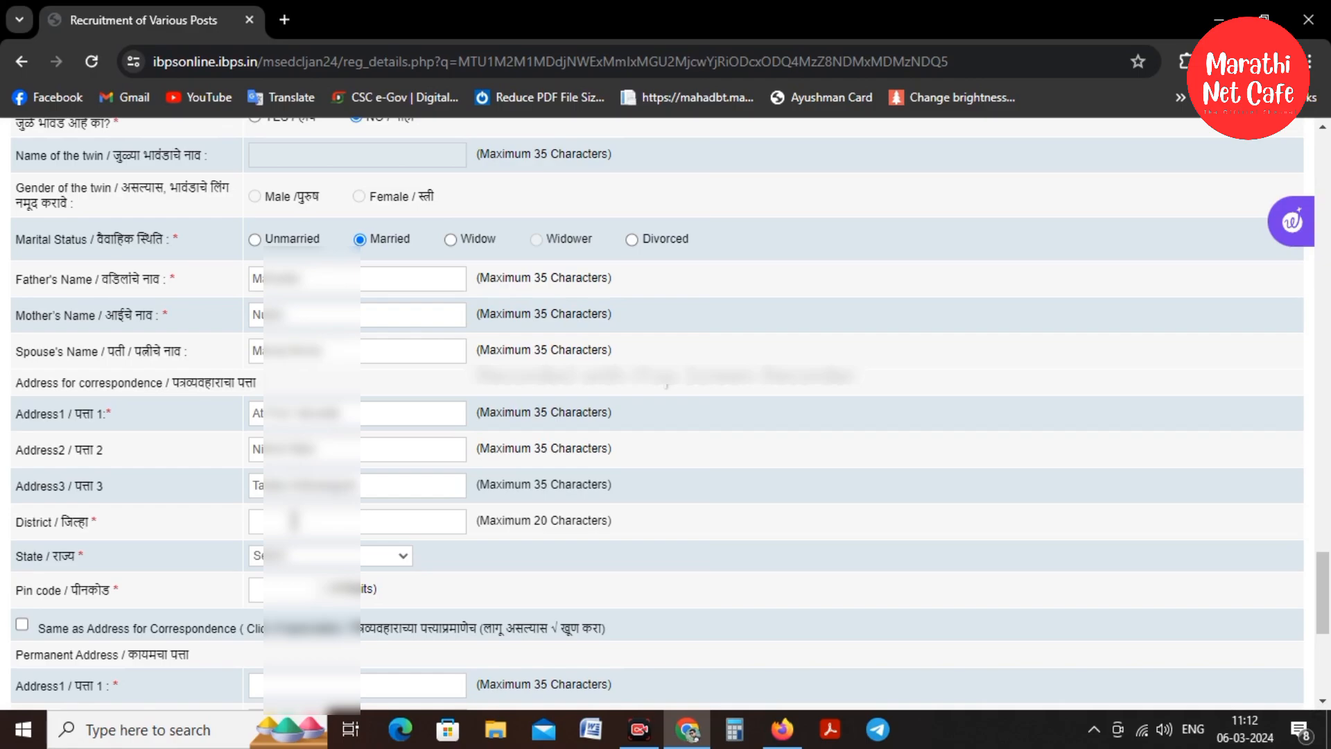
Enter the district, choose Maharashtra as state, add the pin code, and copy it as permanent address
click(294, 521)
text(kolha)
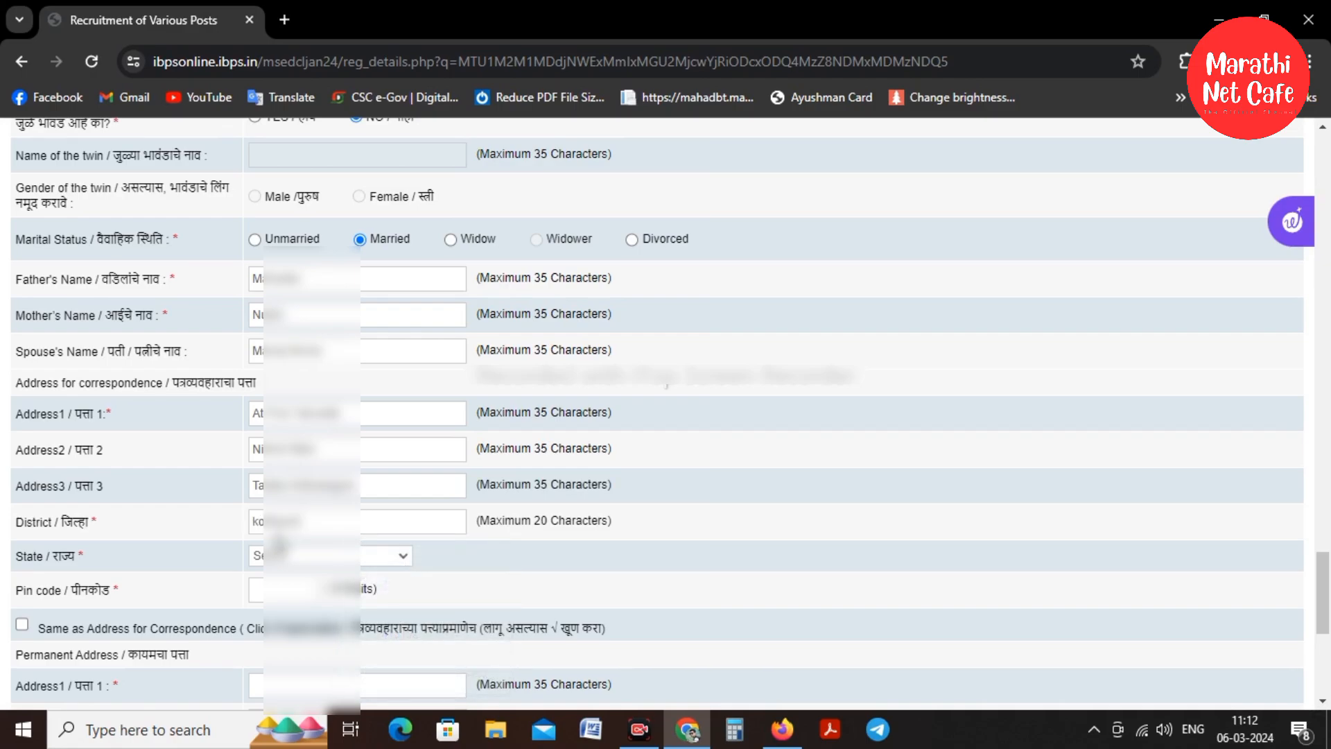
click(277, 555)
scroll(313, 451, down, 2)
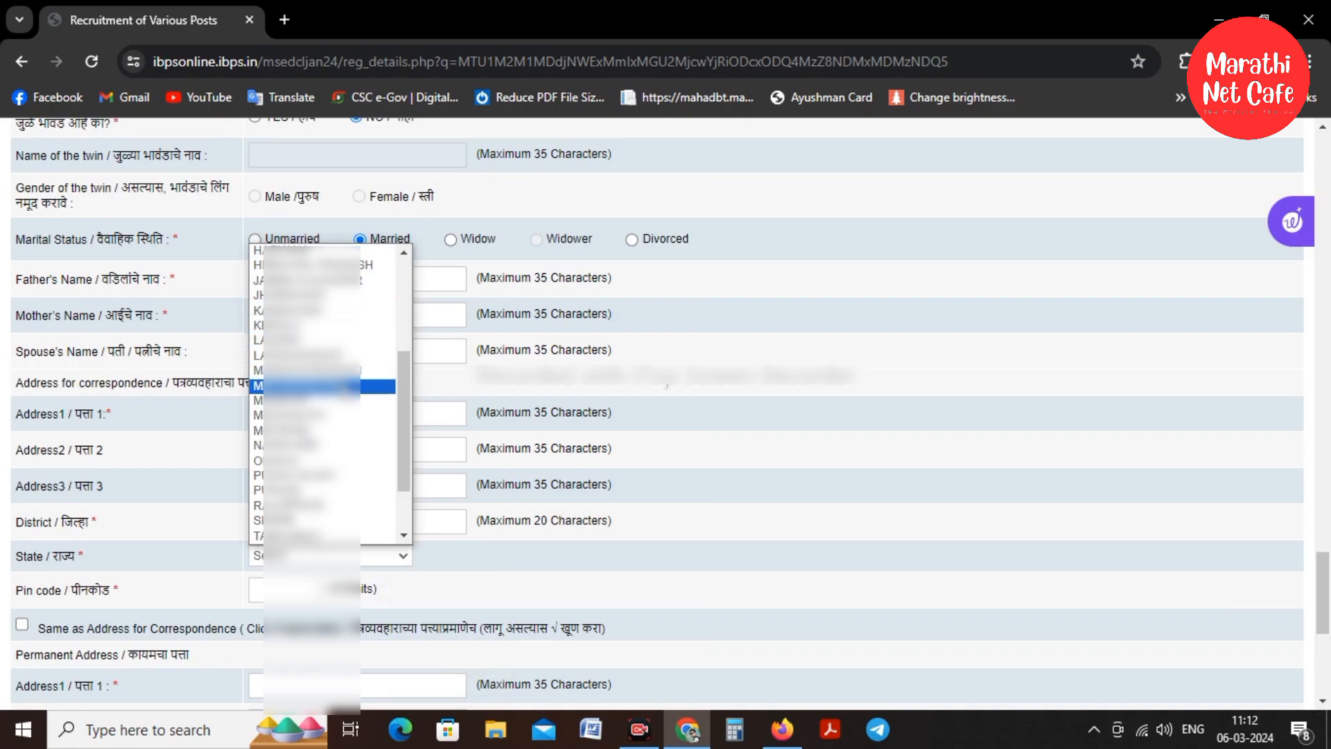
click(310, 387)
click(298, 593)
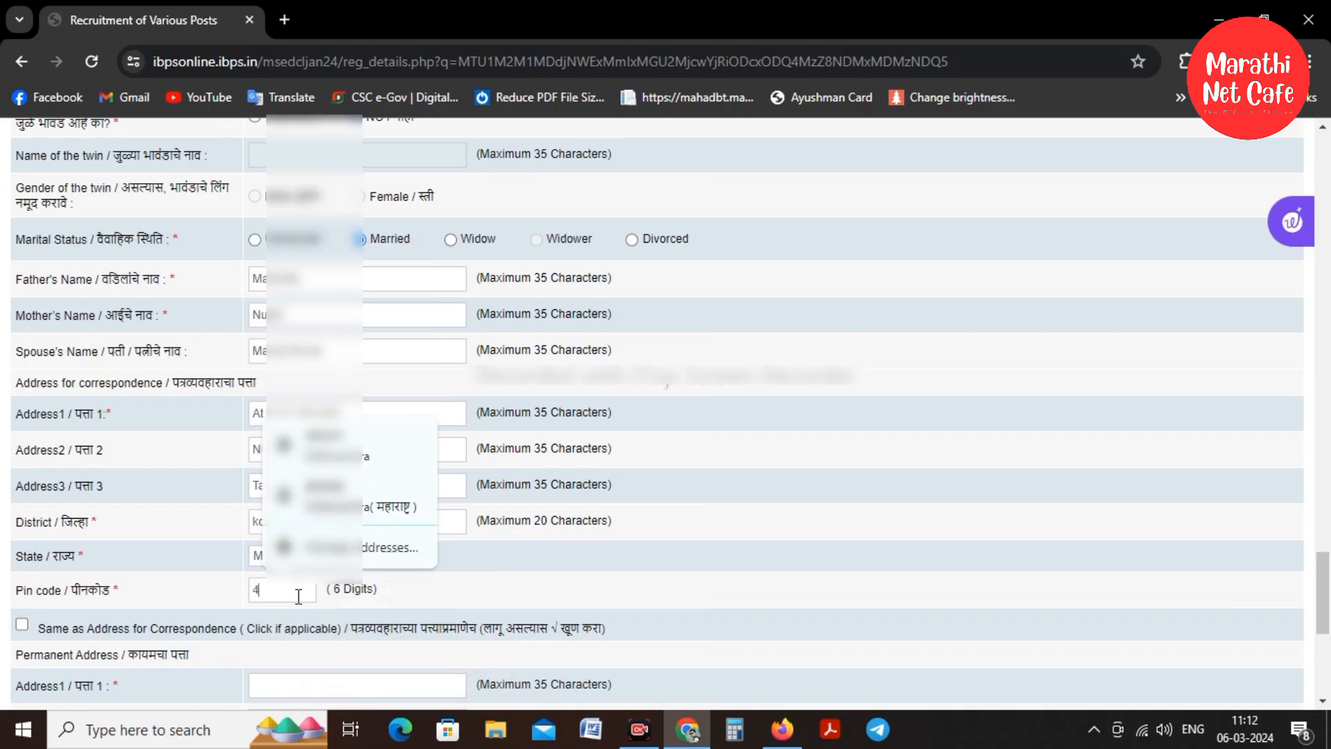
scroll(269, 552, down, 2)
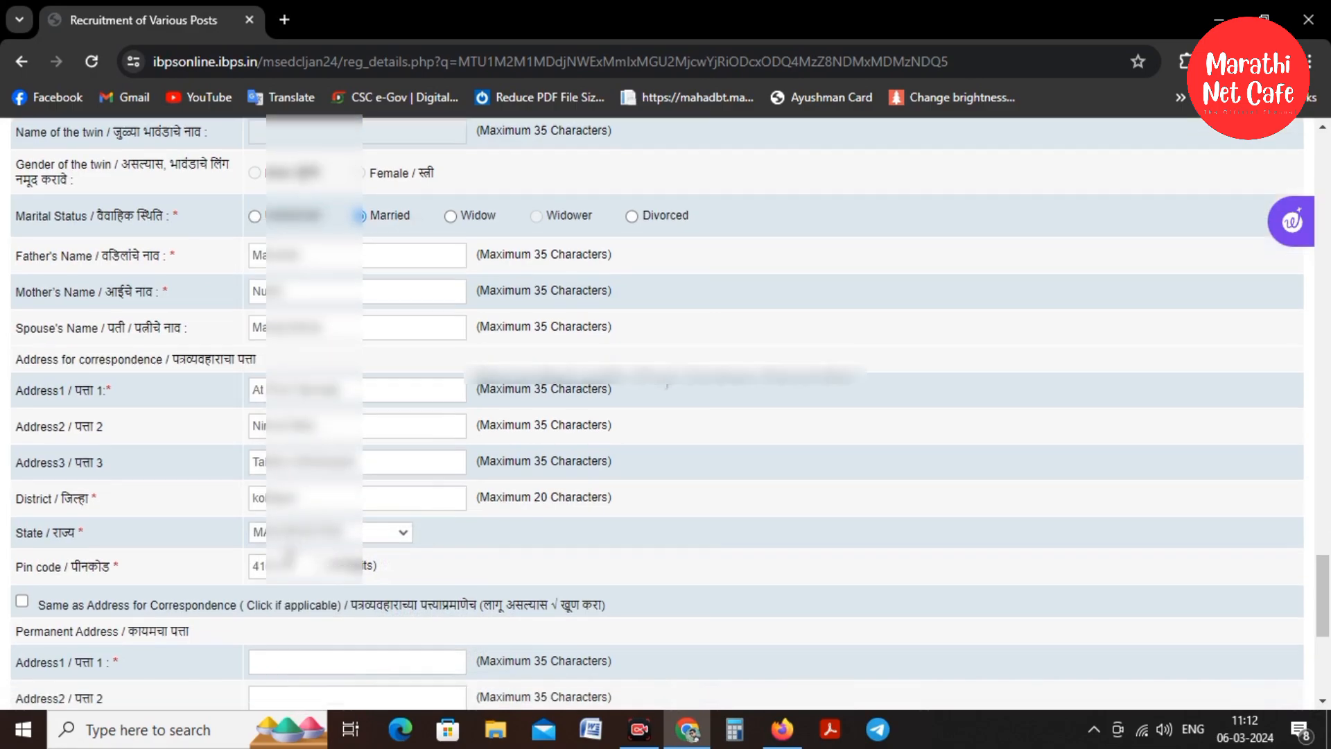
click(22, 430)
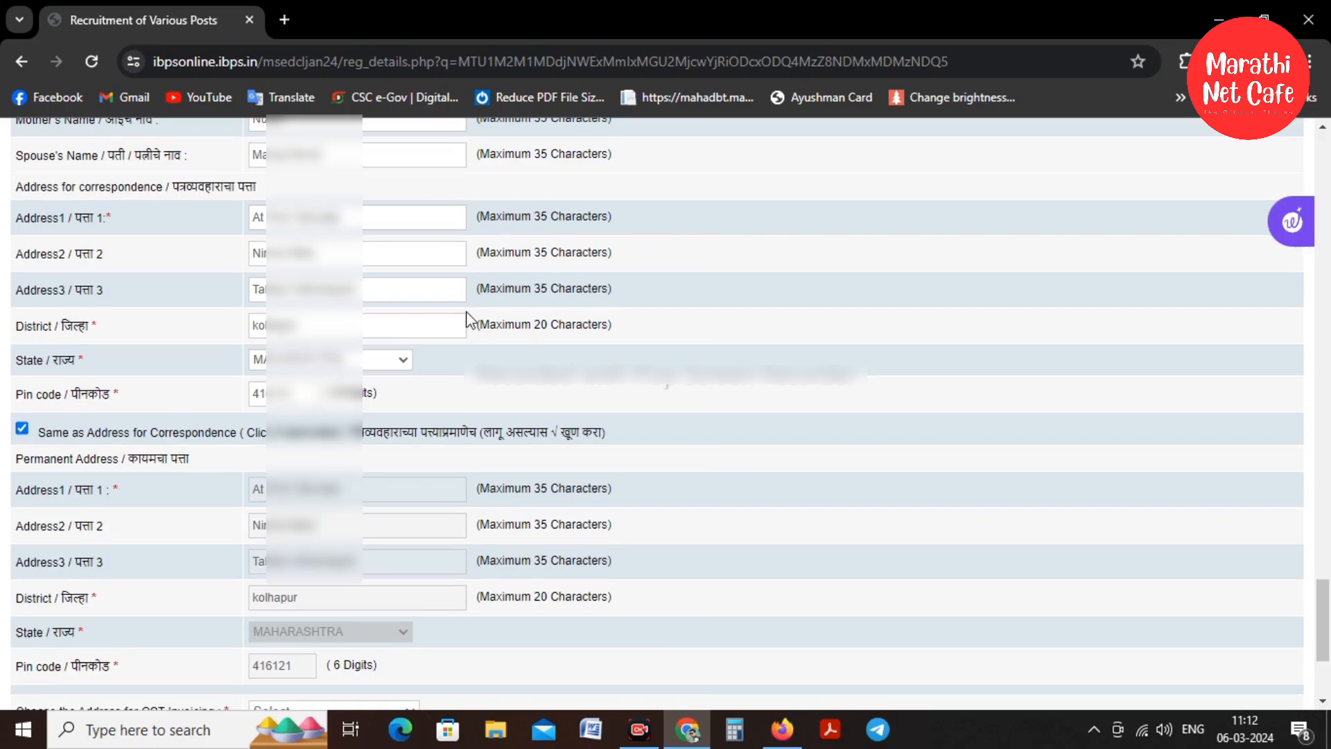
Use the correspondence address as the GST invoicing address
scroll(441, 335, down, 3)
click(298, 520)
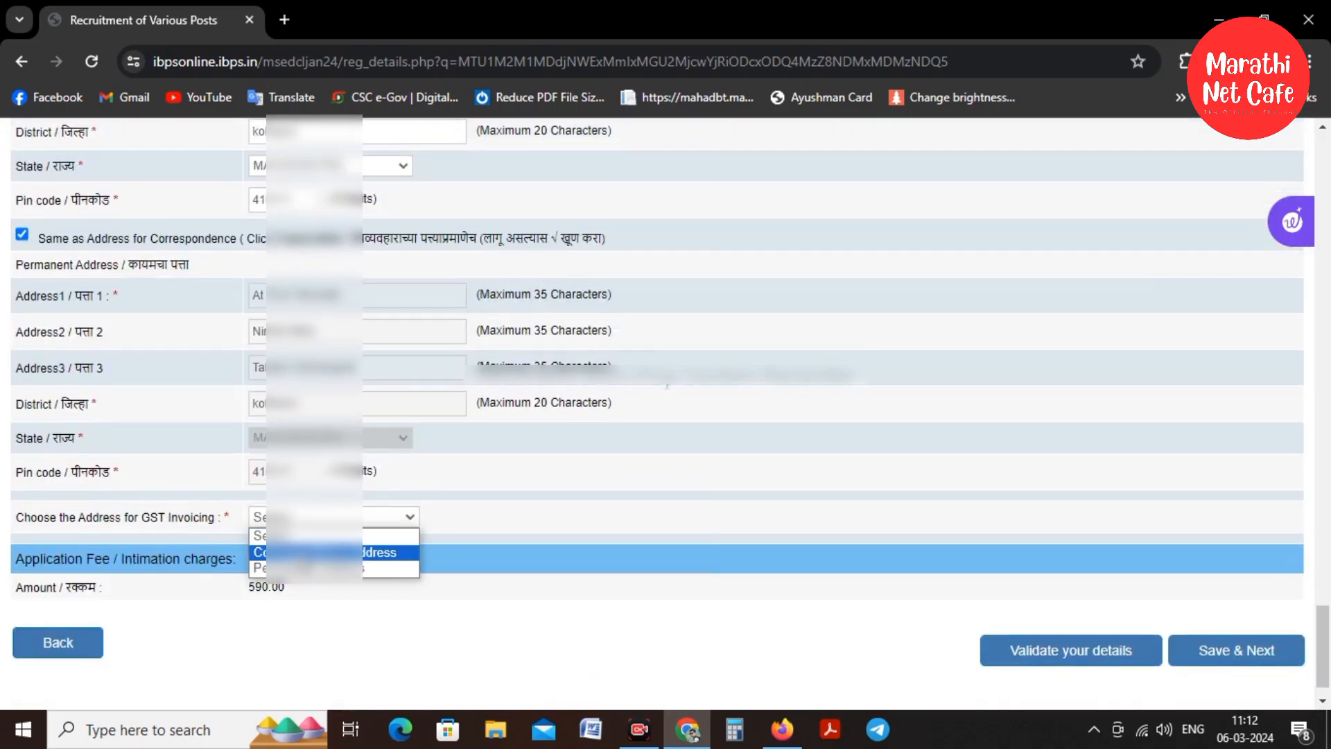
click(299, 553)
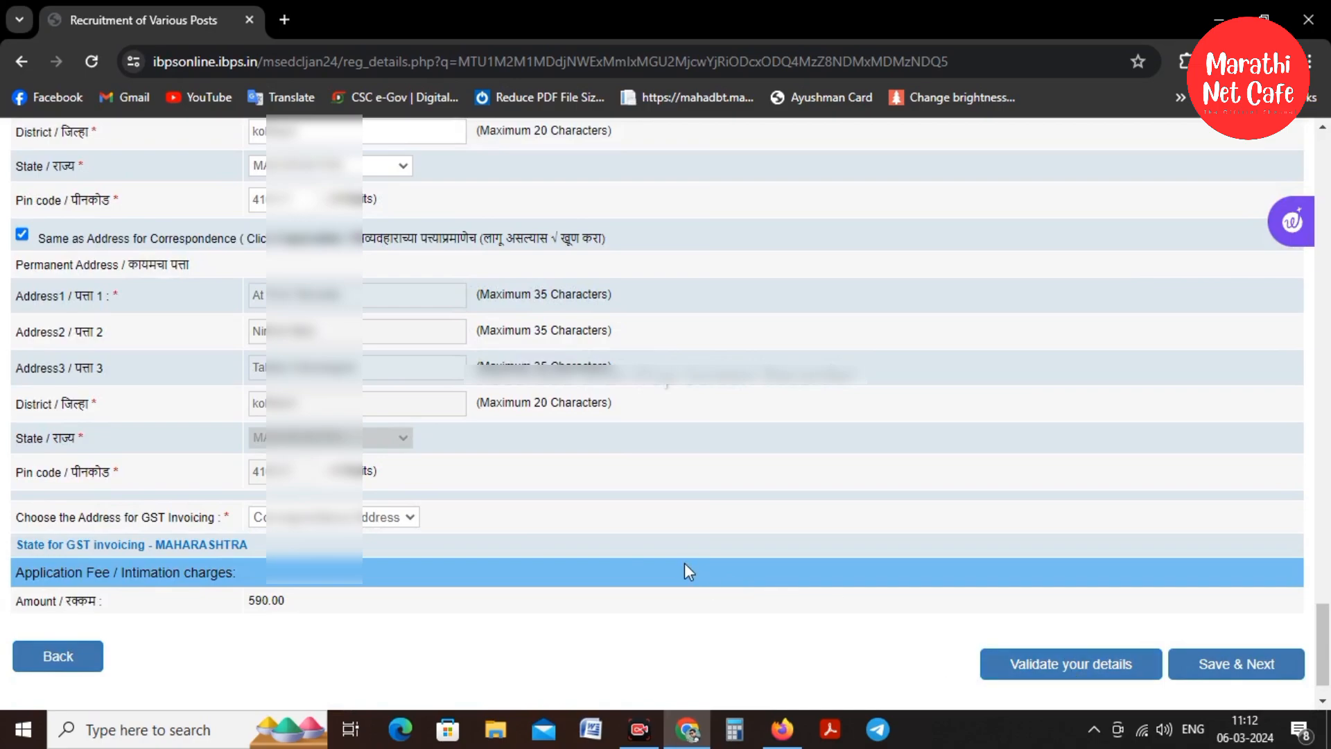
Validate the details, save and continue, declining the browser's save-address offer
scroll(689, 543, down, 1)
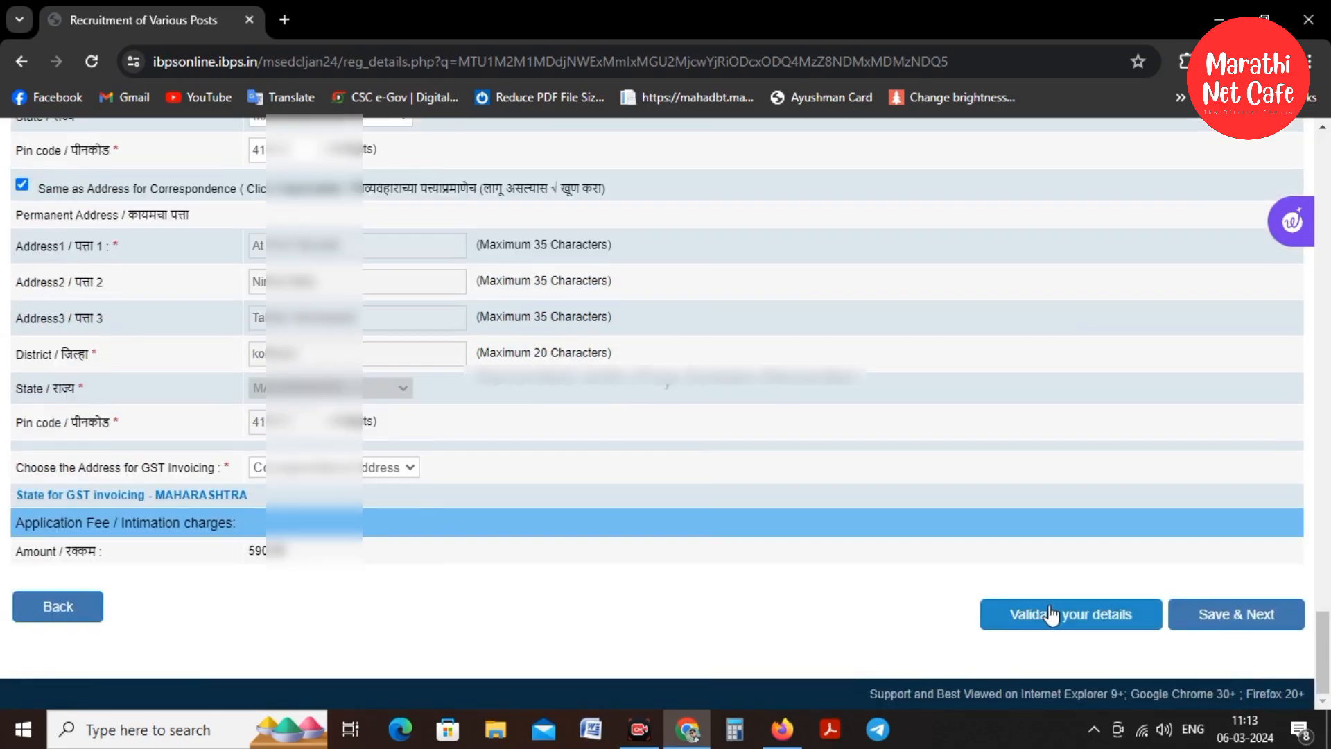
click(1049, 615)
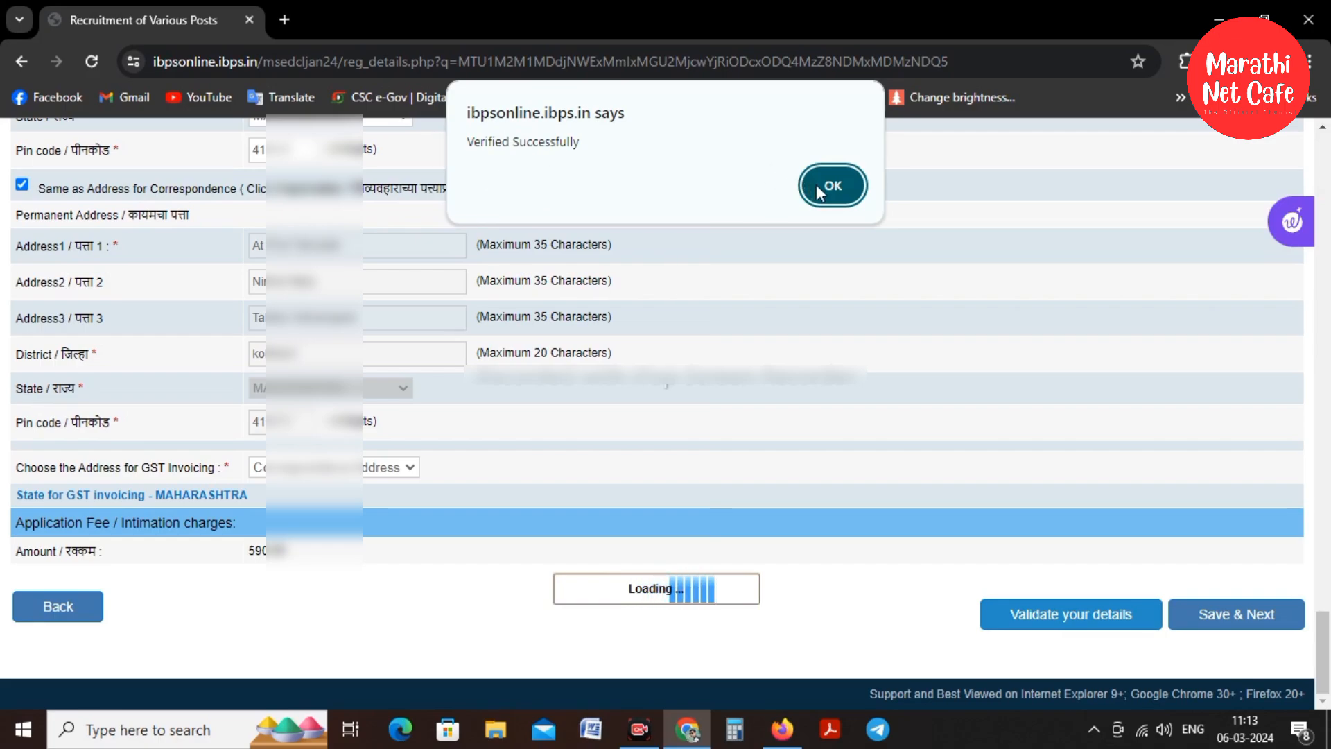
click(836, 186)
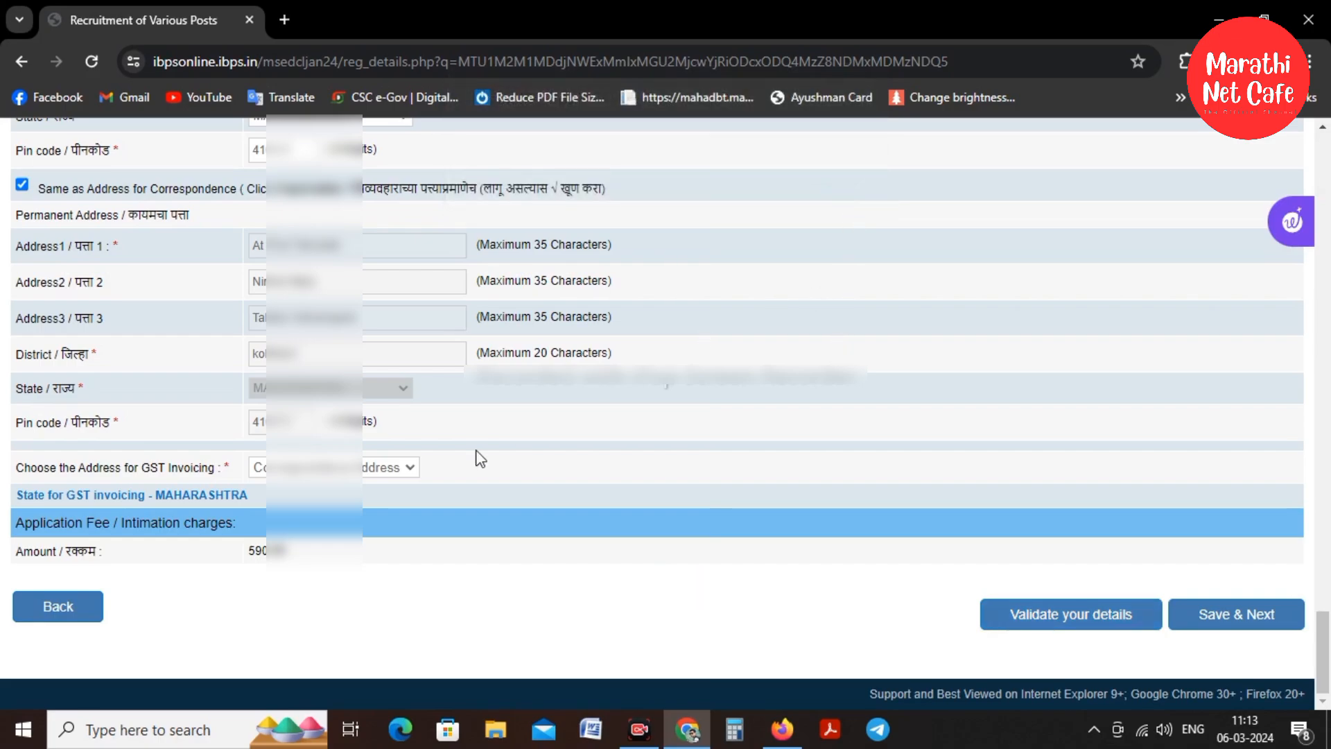
click(1211, 624)
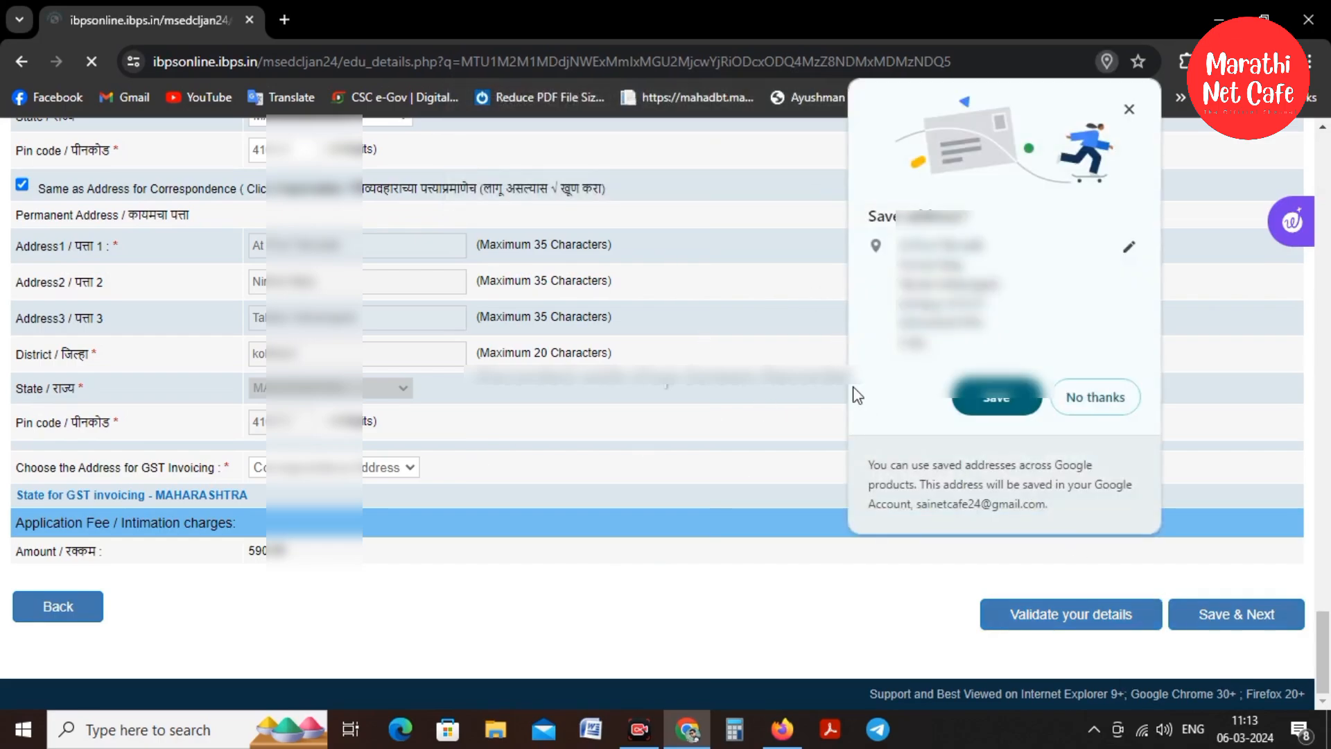
click(1016, 395)
scroll(419, 370, down, 4)
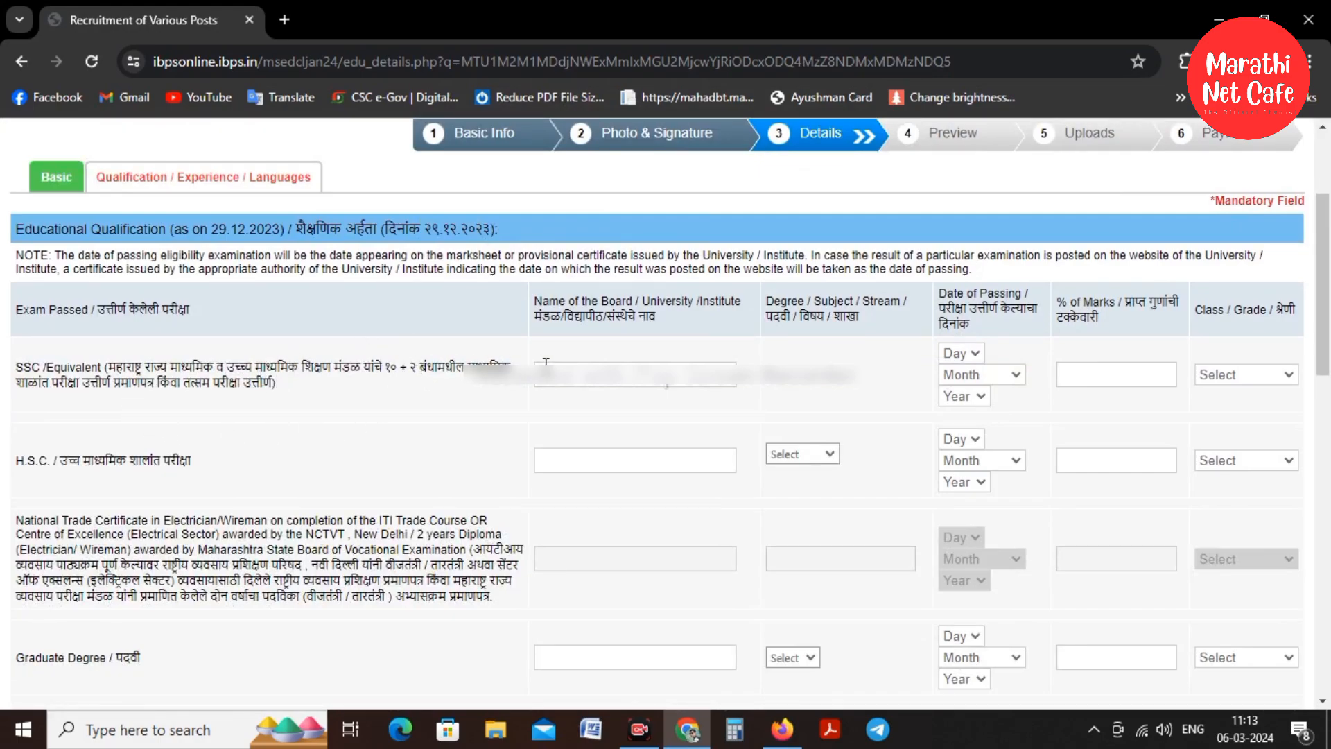
Enter the SSC and H.S.C. board names, with H.S.C. stream Commerce and First Class
text(Mumbashra Board)
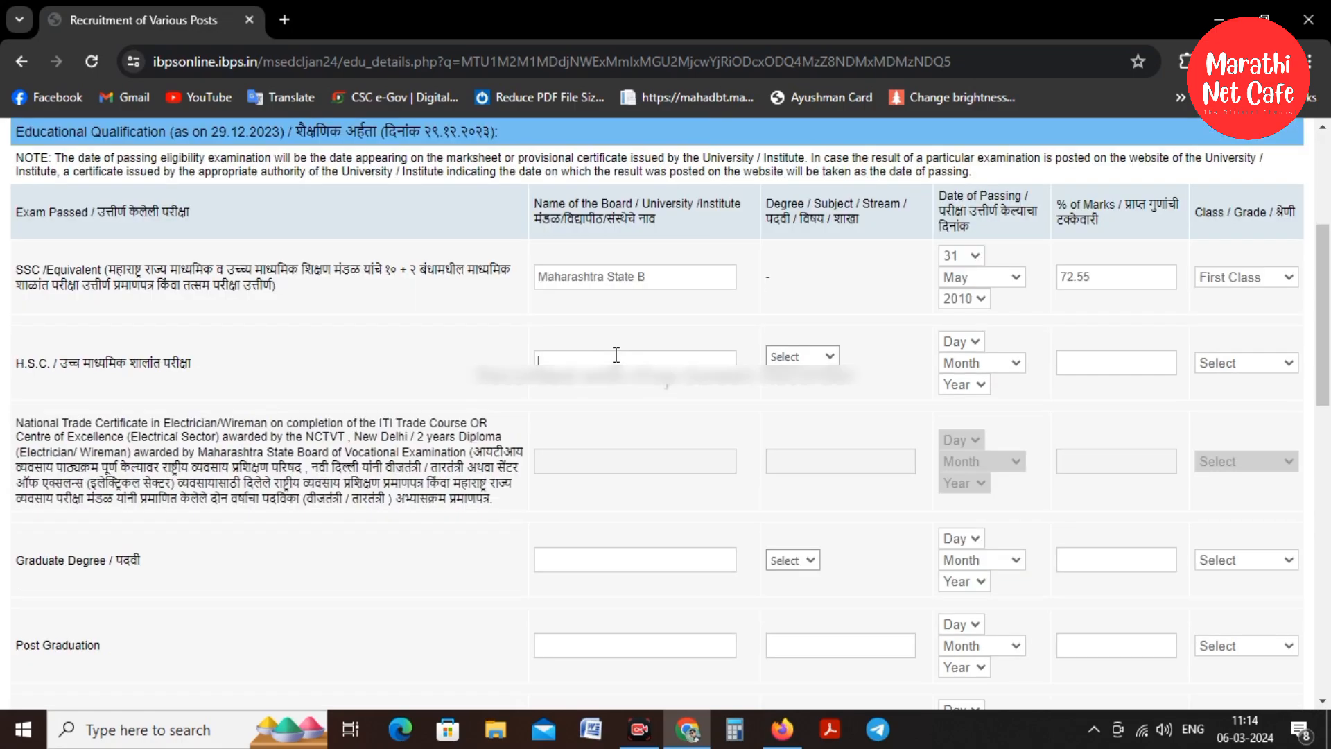
text(Maharashtra State B)
click(797, 357)
click(798, 416)
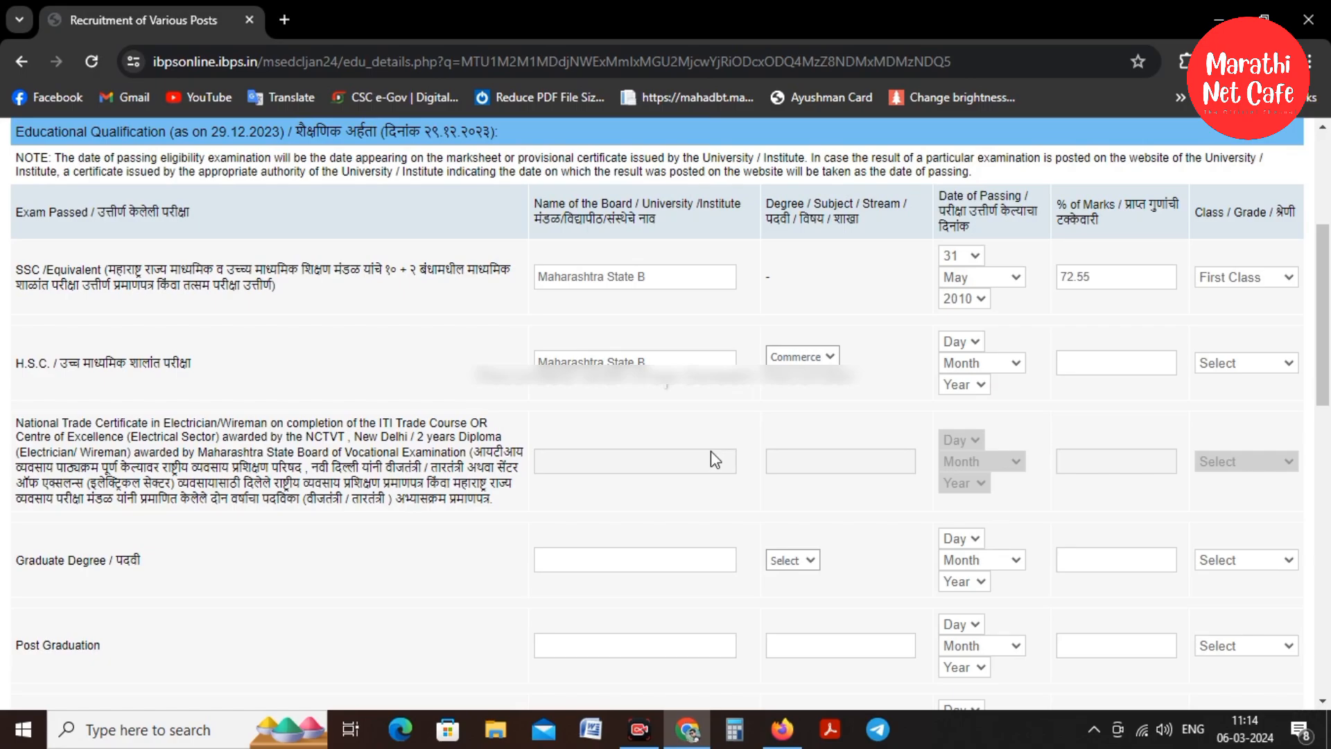
click(1246, 363)
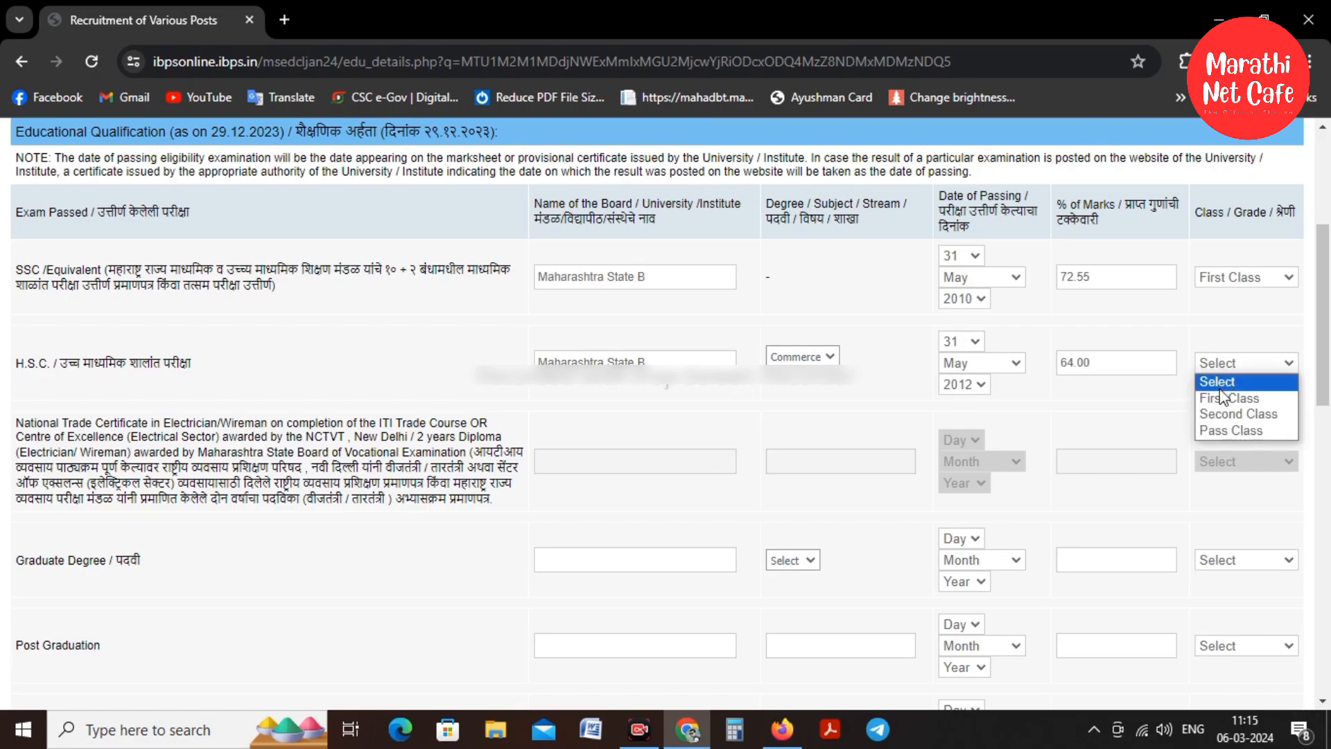
click(1220, 398)
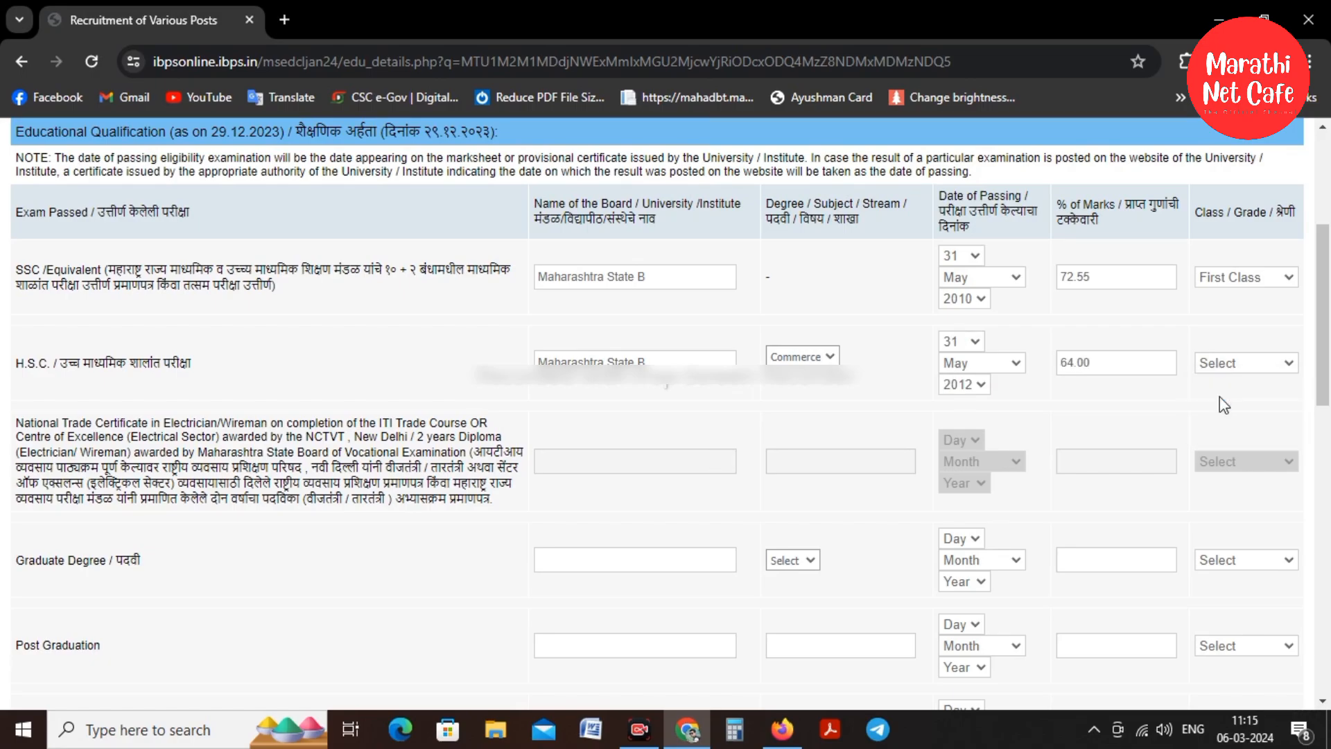
scroll(374, 418, down, 4)
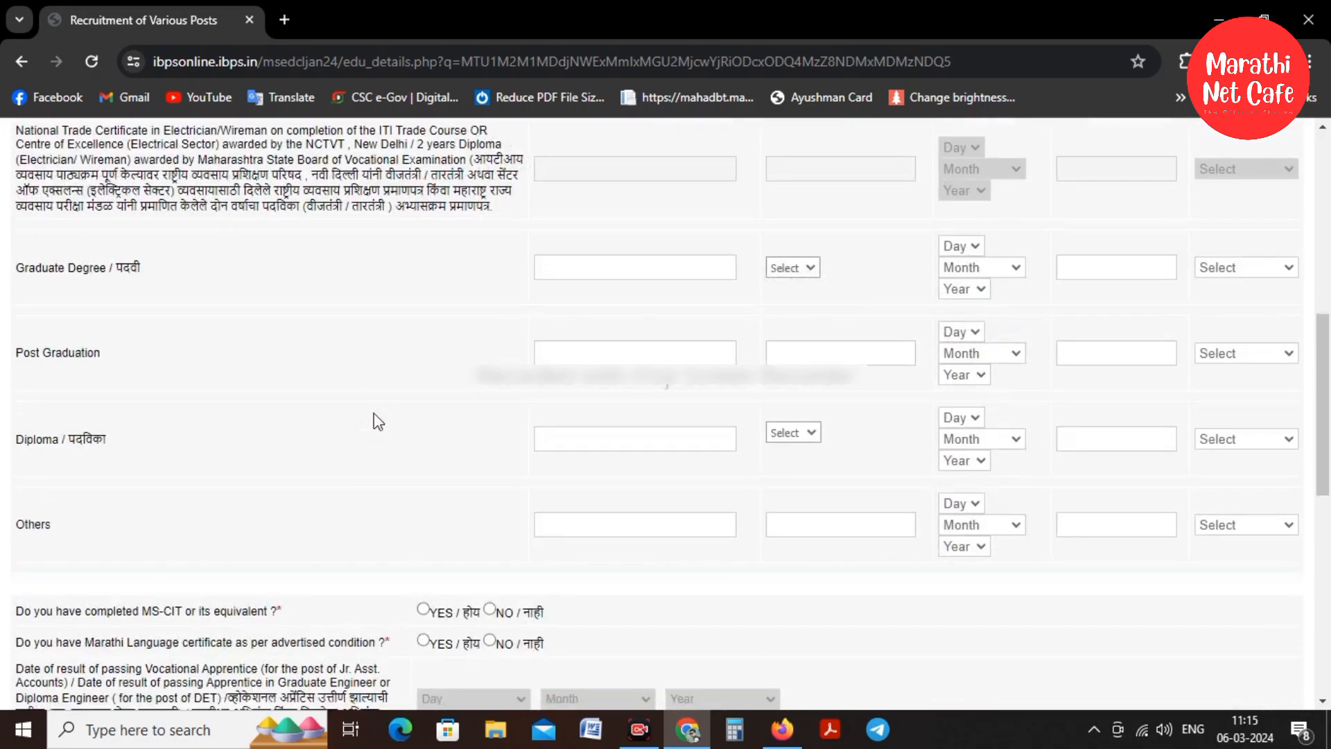
scroll(374, 418, up, 3)
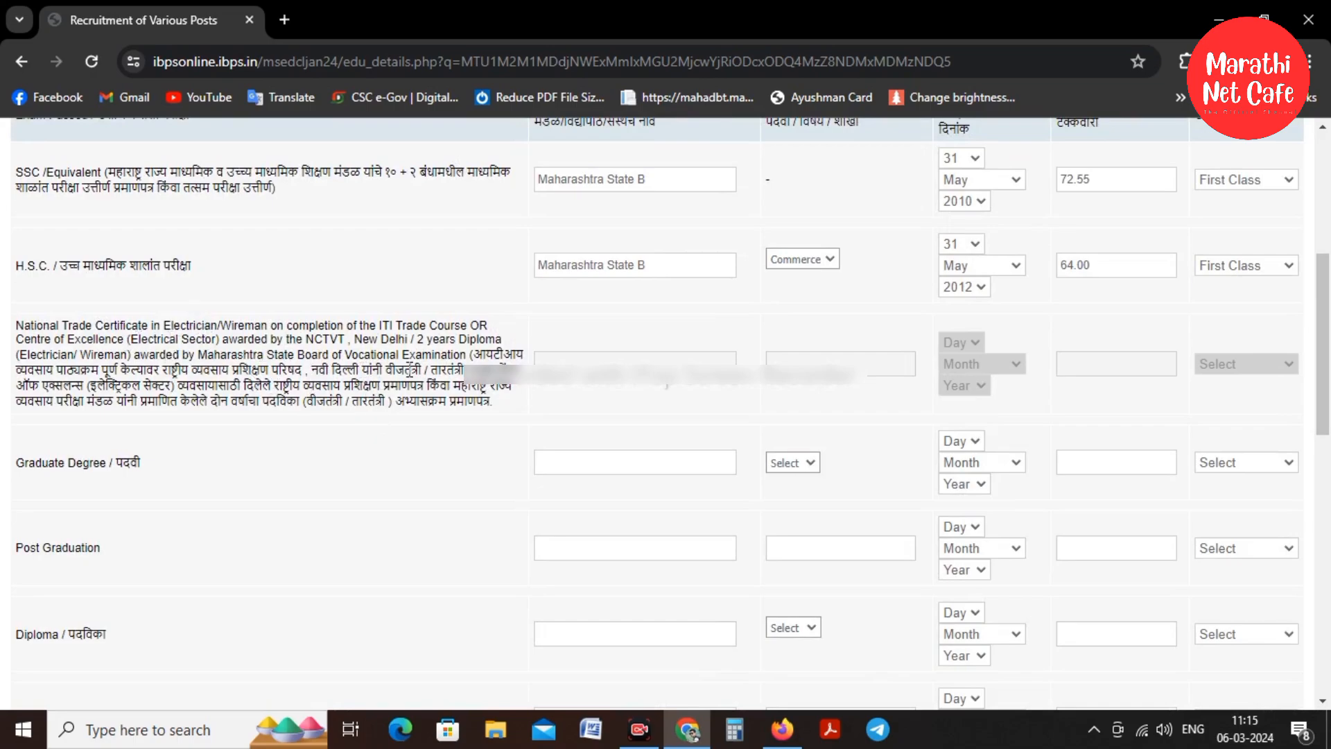
scroll(617, 273, down, 3)
Enter 'Shivaji University K' as the graduate university and select B.Com
click(617, 273)
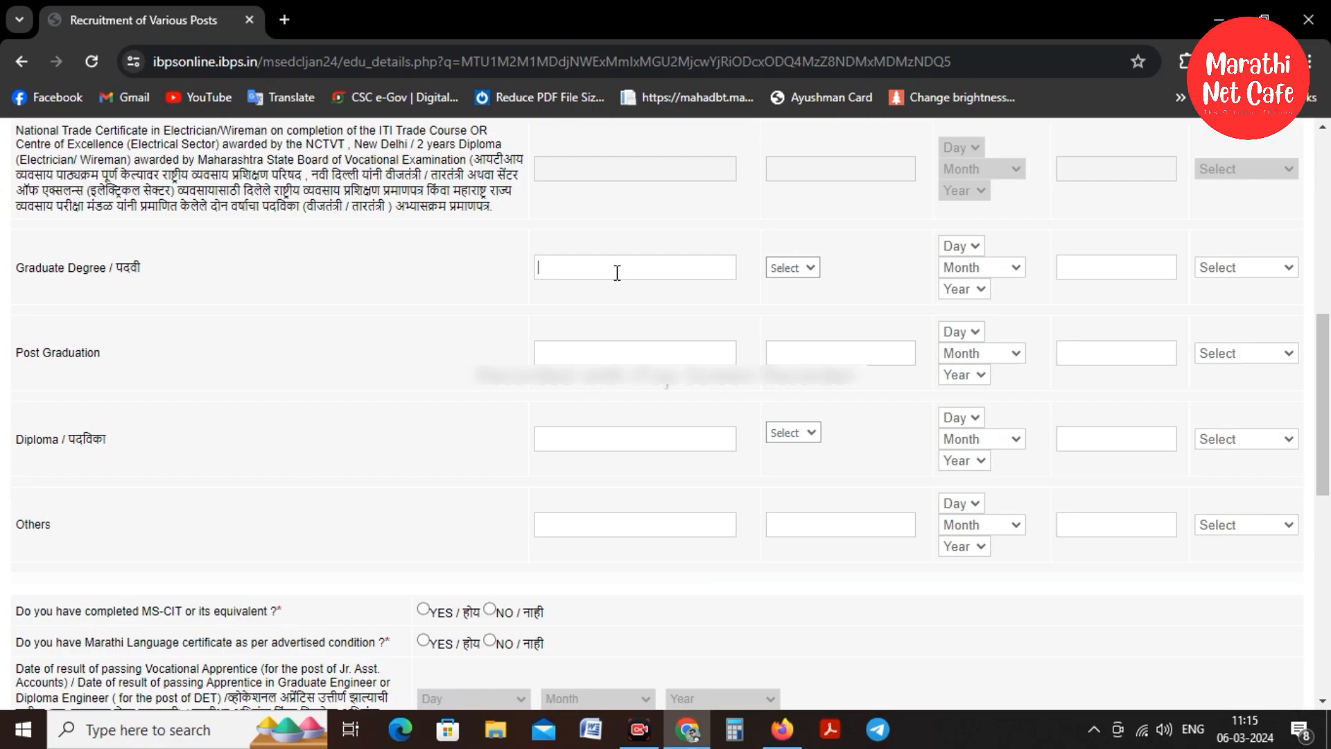
text(Shivaji University K)
click(792, 268)
click(797, 297)
Set the graduation passing date to 02 June 2015
click(955, 245)
click(963, 288)
click(963, 245)
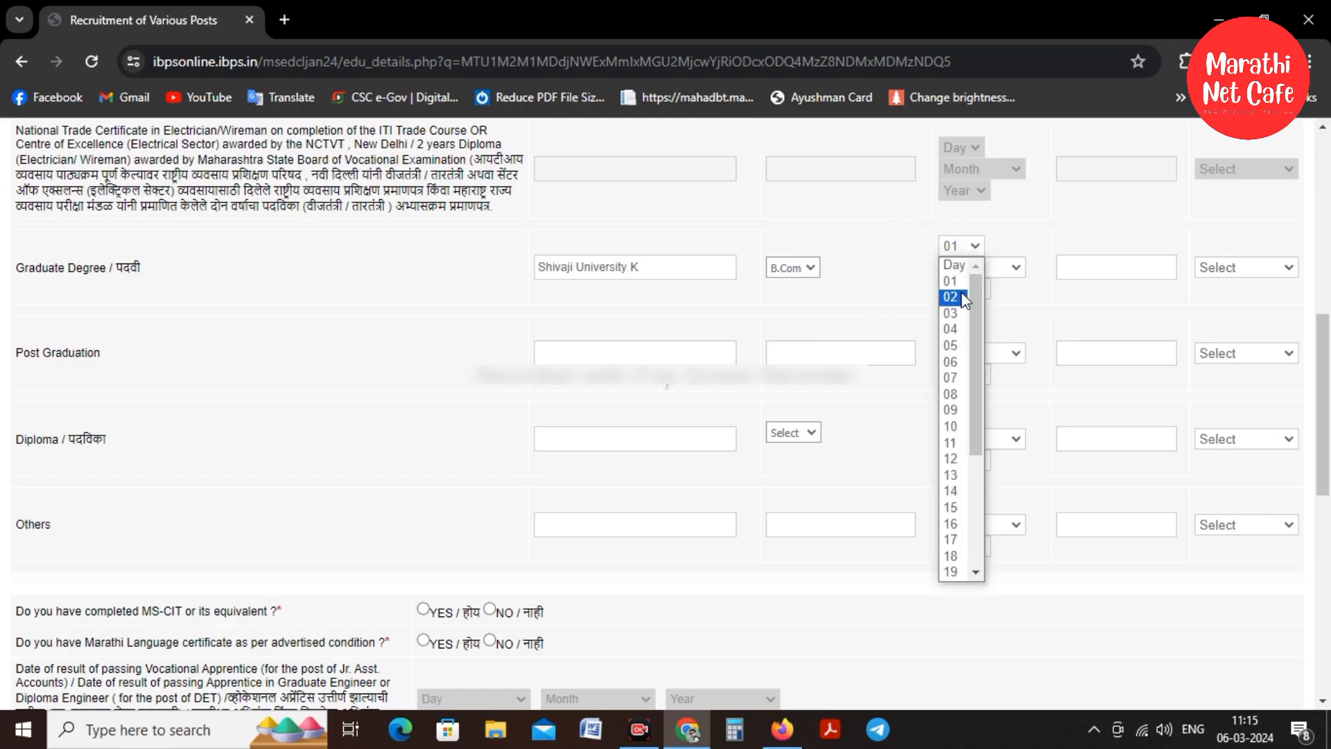
click(964, 296)
click(987, 271)
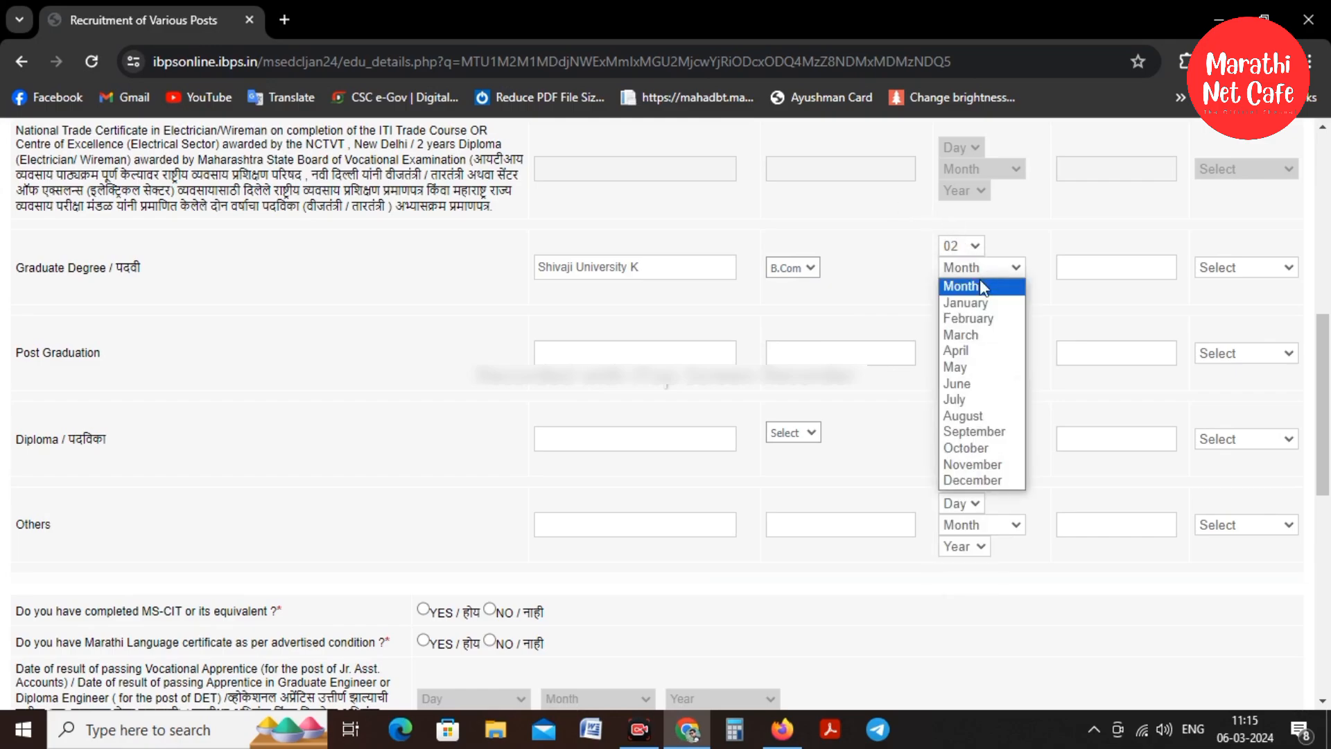
click(981, 383)
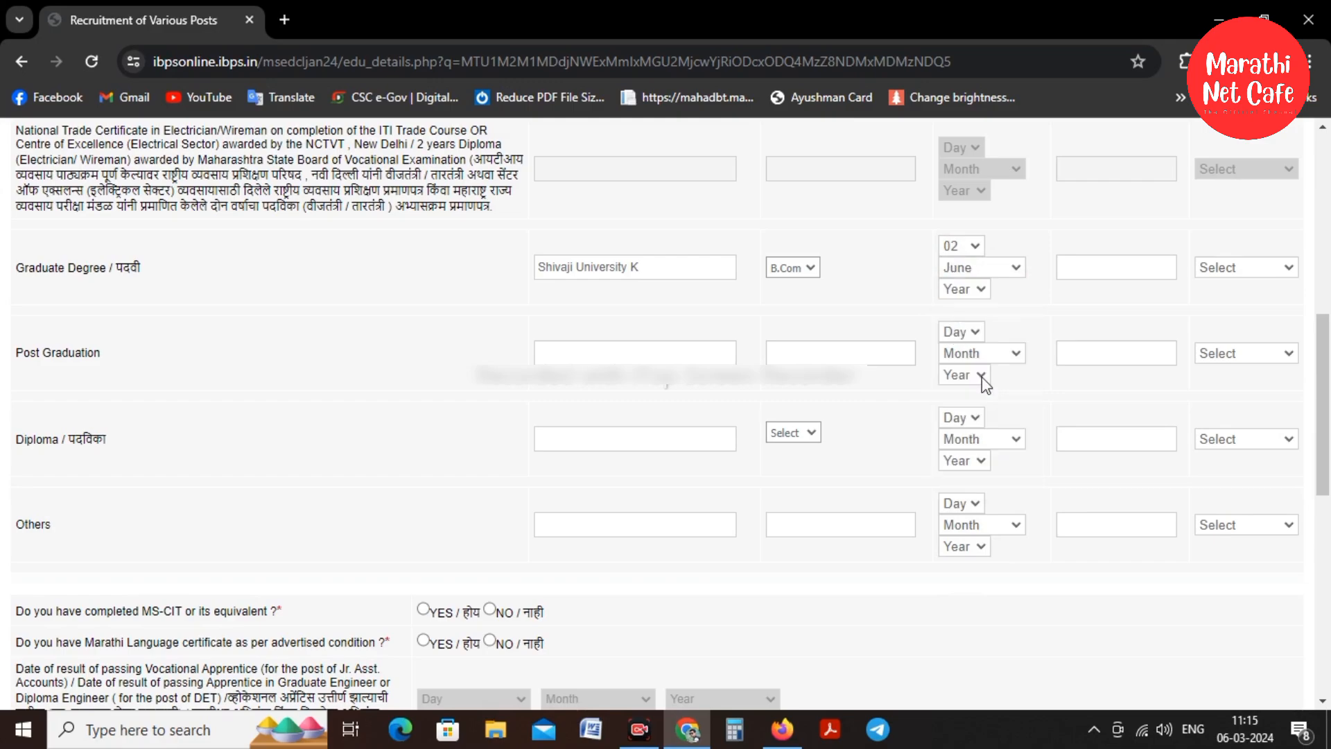
click(967, 291)
click(974, 421)
click(1078, 267)
click(964, 289)
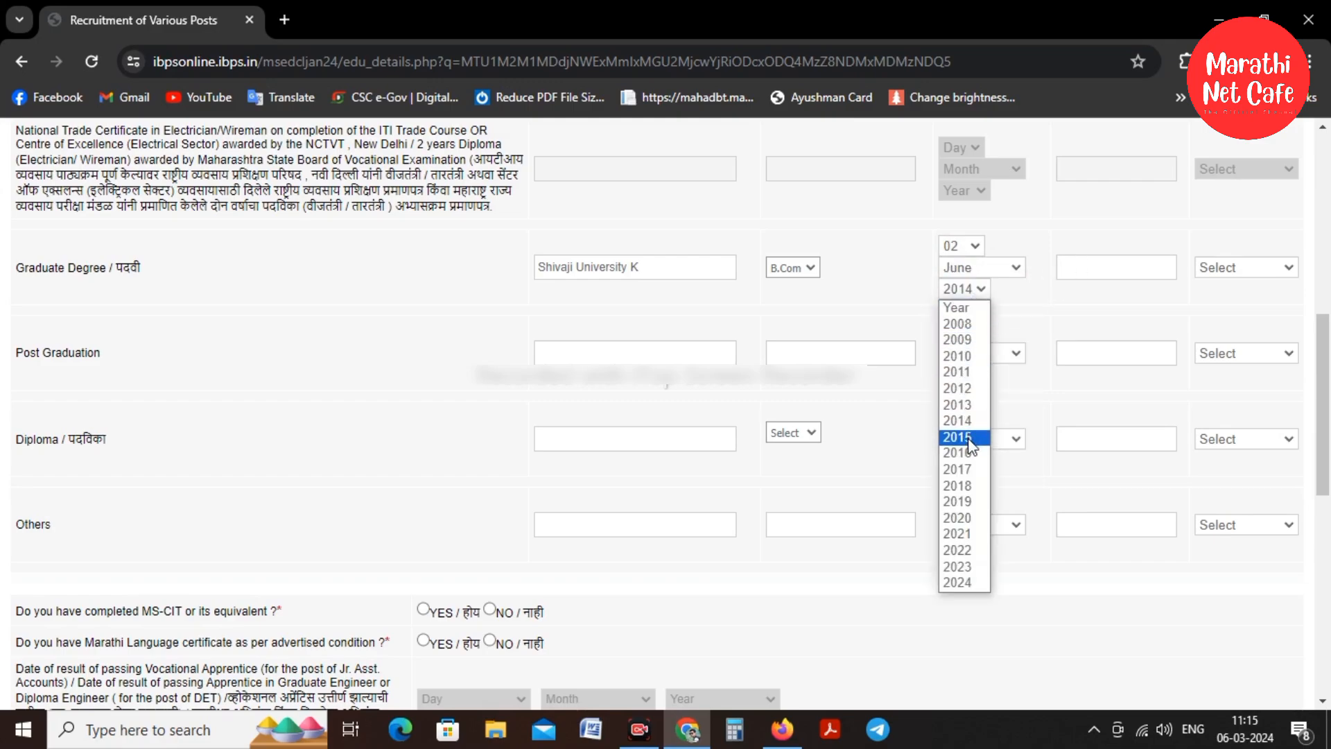
click(972, 438)
Enter 71.61 percent marks and First Class for the graduate degree
click(1080, 271)
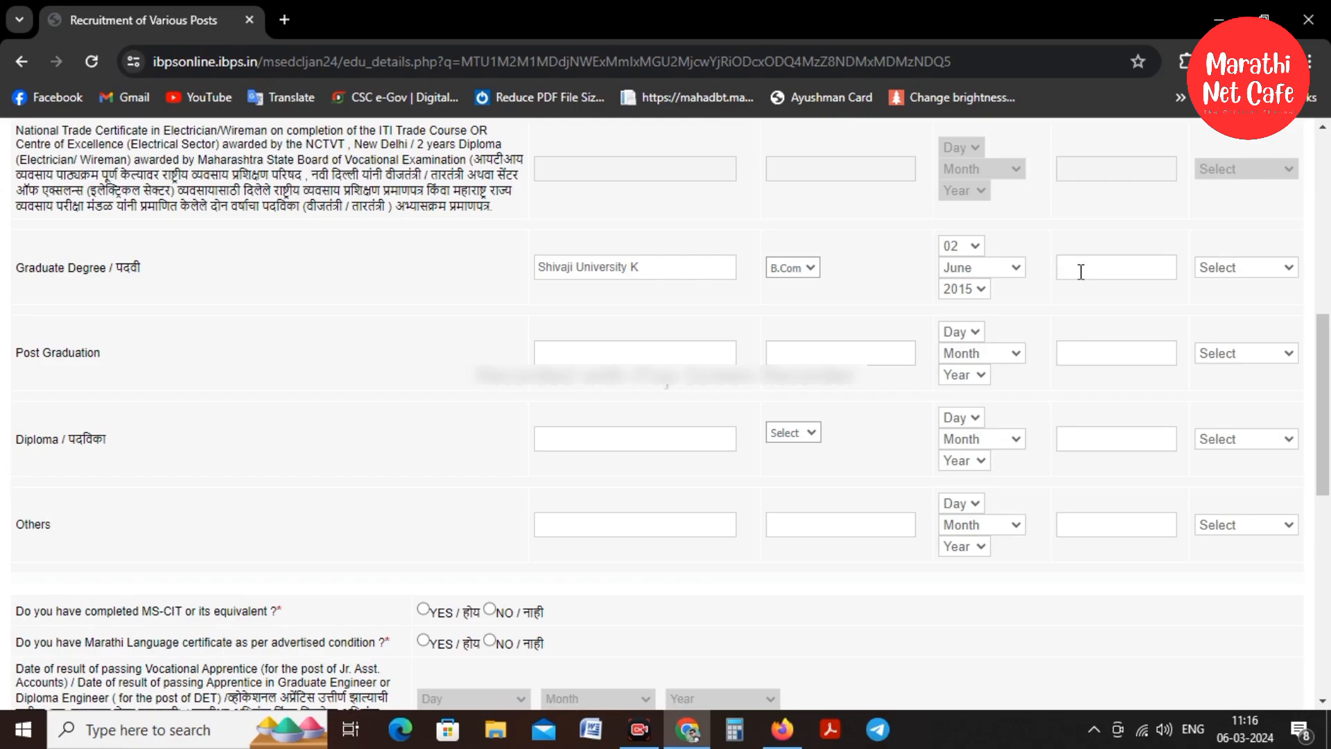
text(71.61)
click(1213, 267)
click(1226, 310)
Mark MS-CIT and Marathi certificate as Yes, and presently working and charge sheet as No
scroll(540, 287, down, 4)
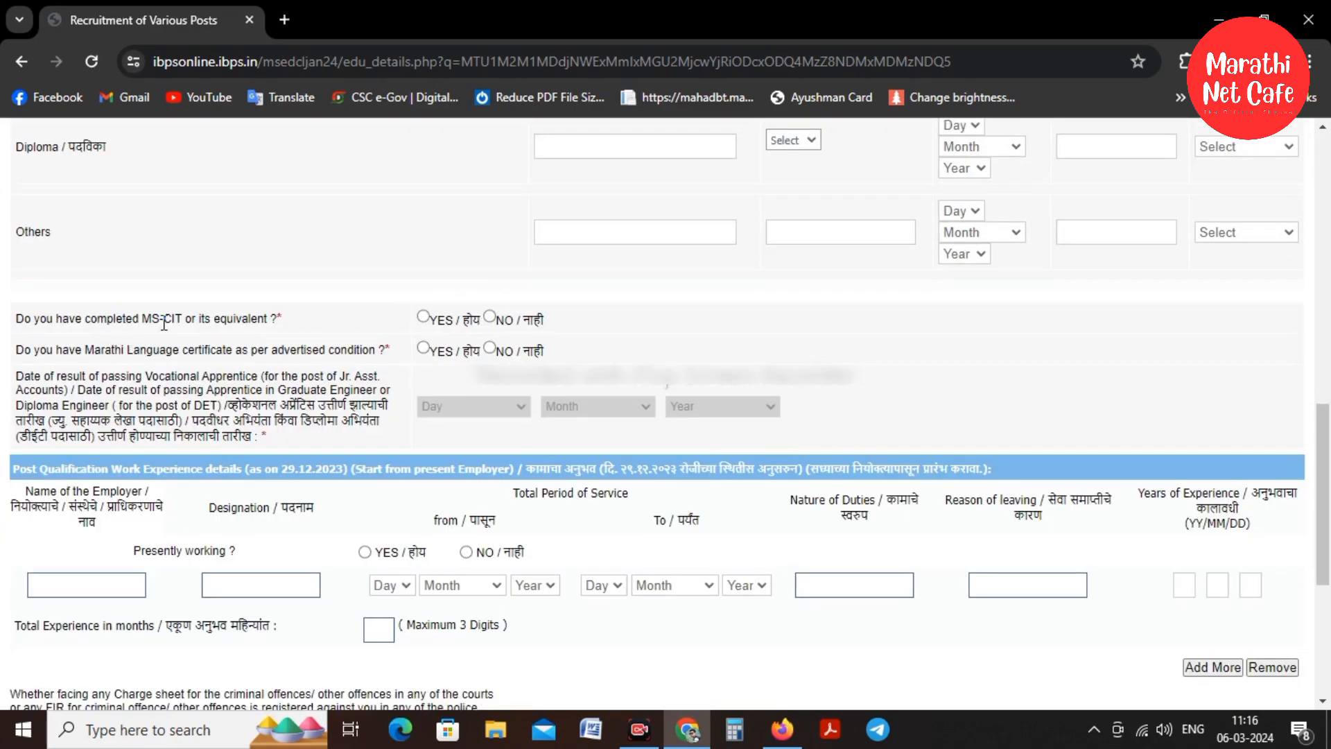
click(423, 317)
click(423, 347)
scroll(351, 356, down, 1)
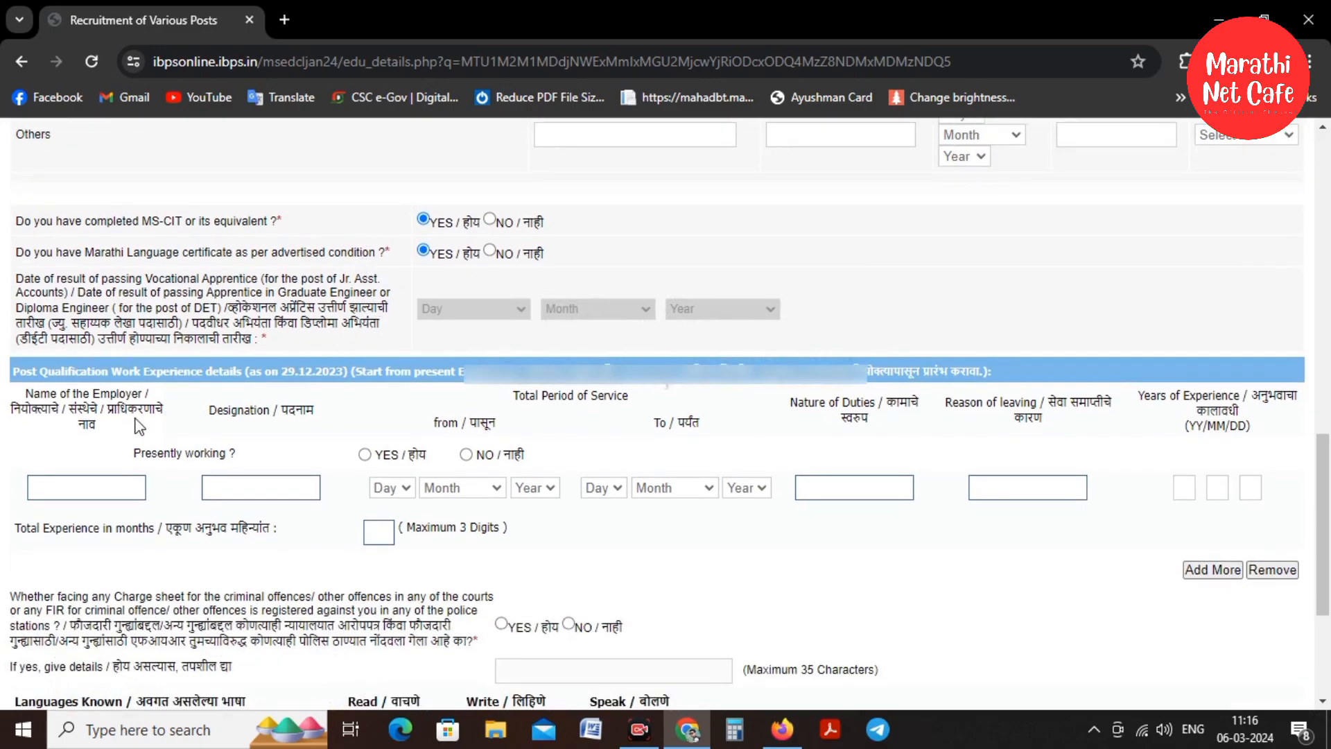
click(466, 454)
scroll(443, 416, down, 2)
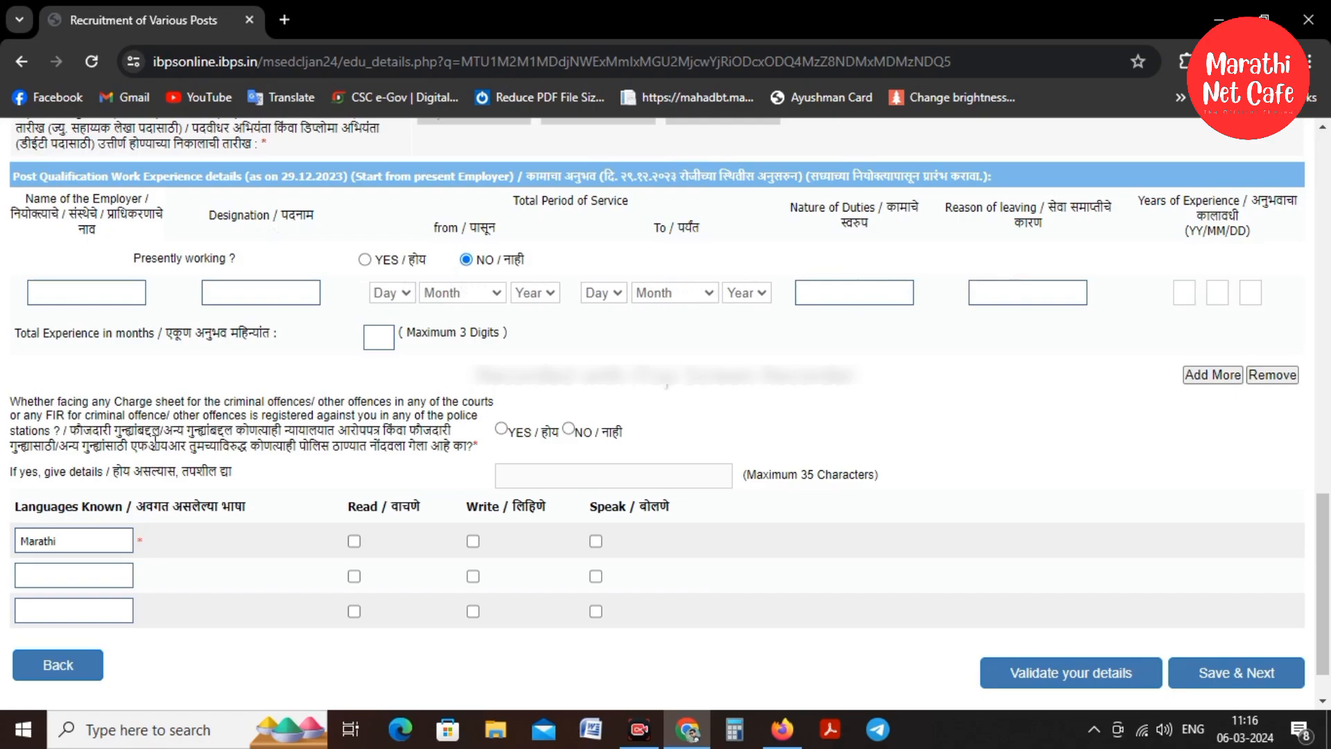
click(568, 429)
scroll(221, 345, down, 1)
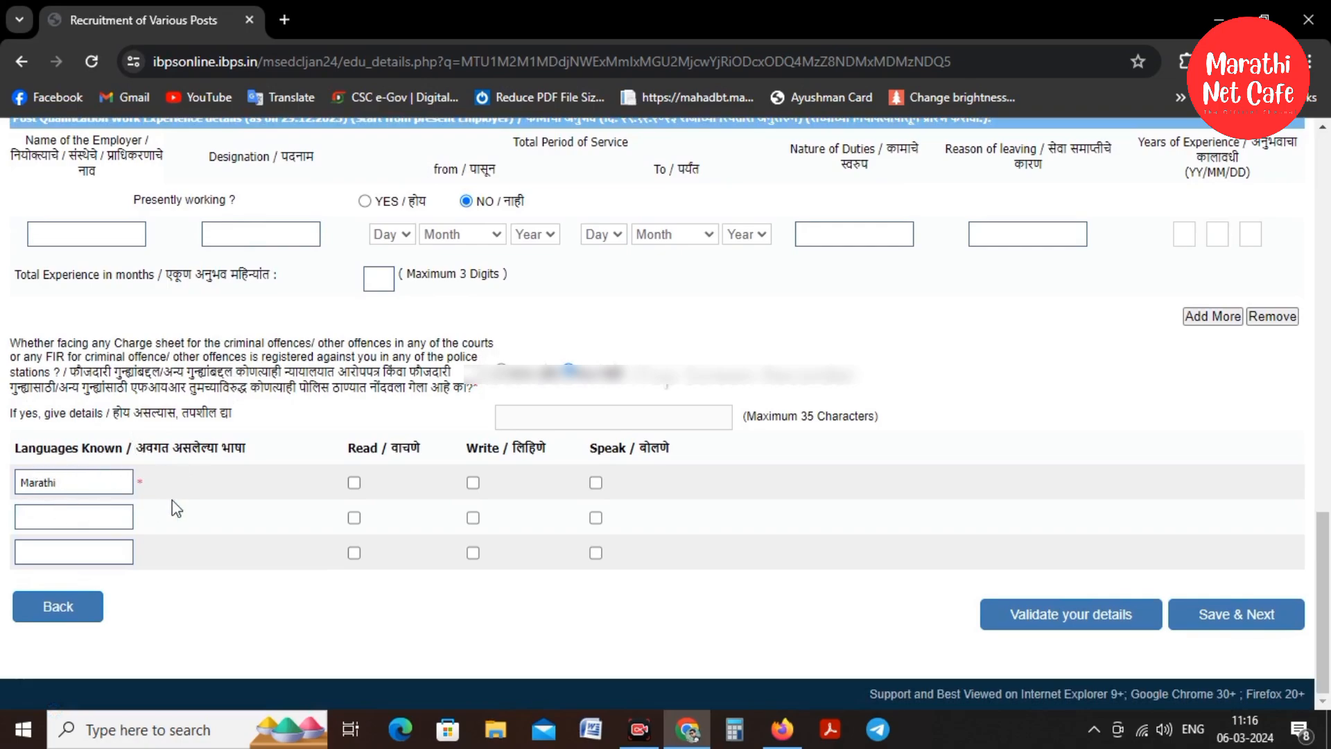
Tick read and write for Marathi, and add Hindi with read, write and speak ticked
click(354, 483)
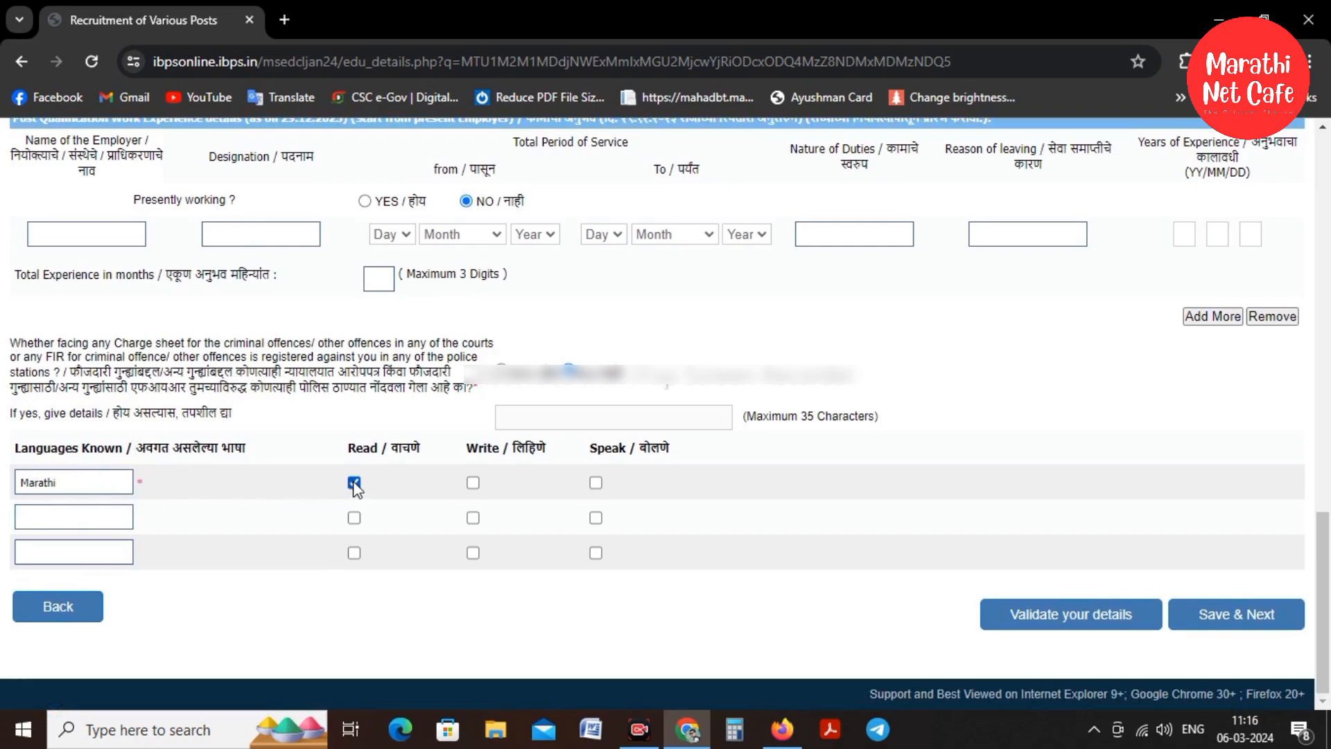
click(472, 483)
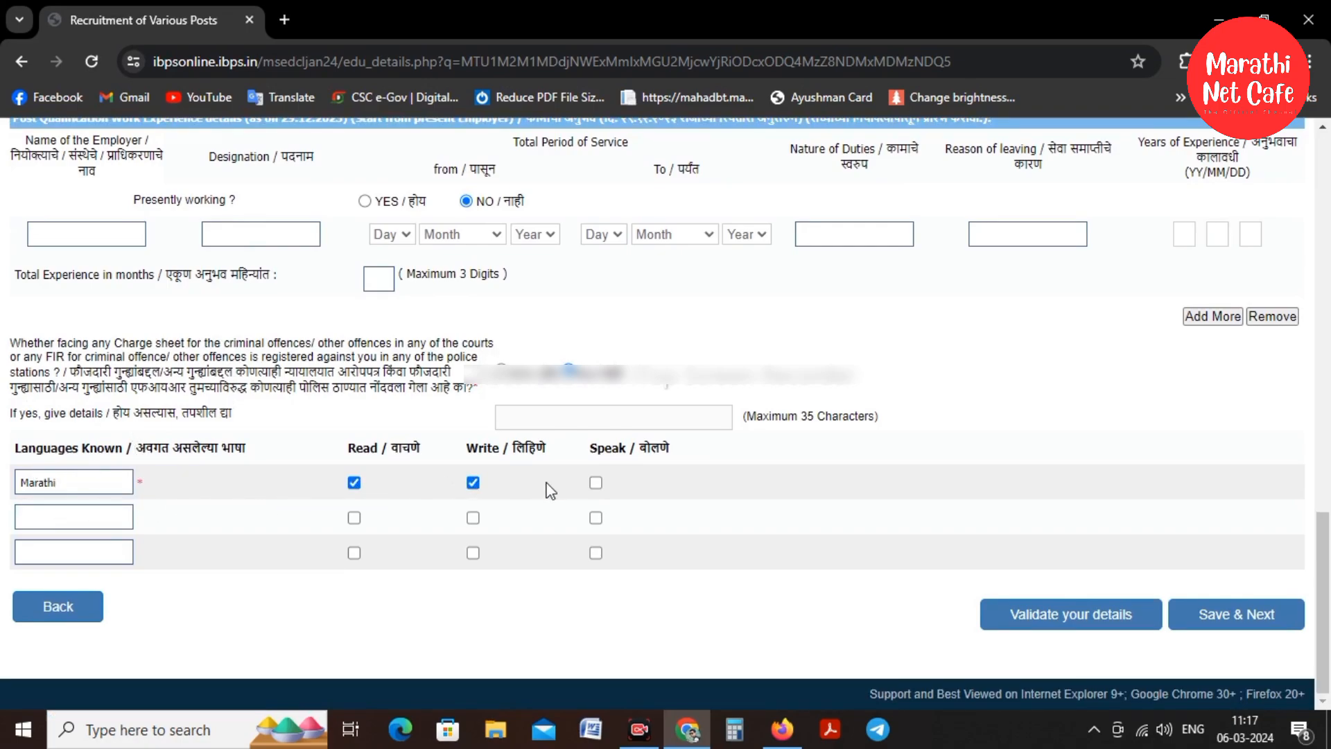
click(42, 526)
text(Hindu)
click(354, 518)
click(473, 518)
click(596, 518)
Add English as written and spoken, then validate the details and acknowledge the success message
click(69, 558)
text(Engl)
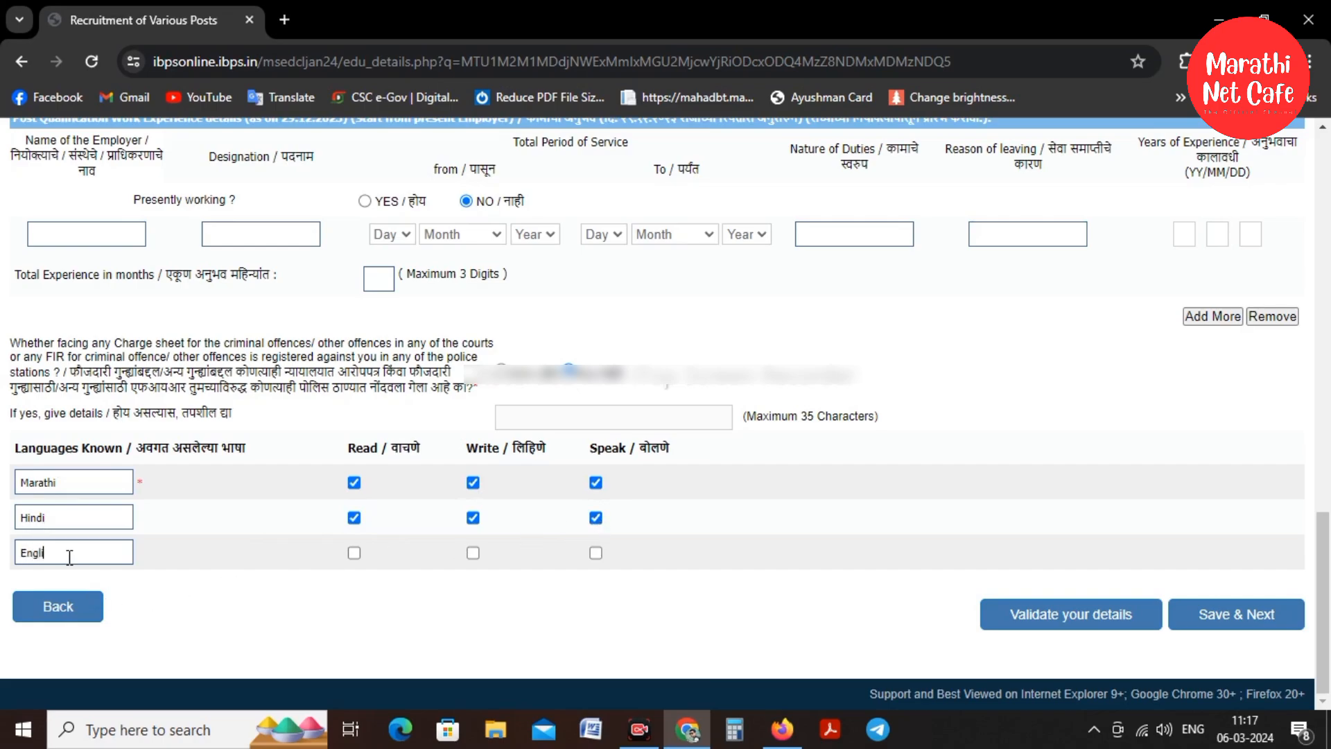
text(ish)
click(473, 553)
click(595, 552)
click(1066, 604)
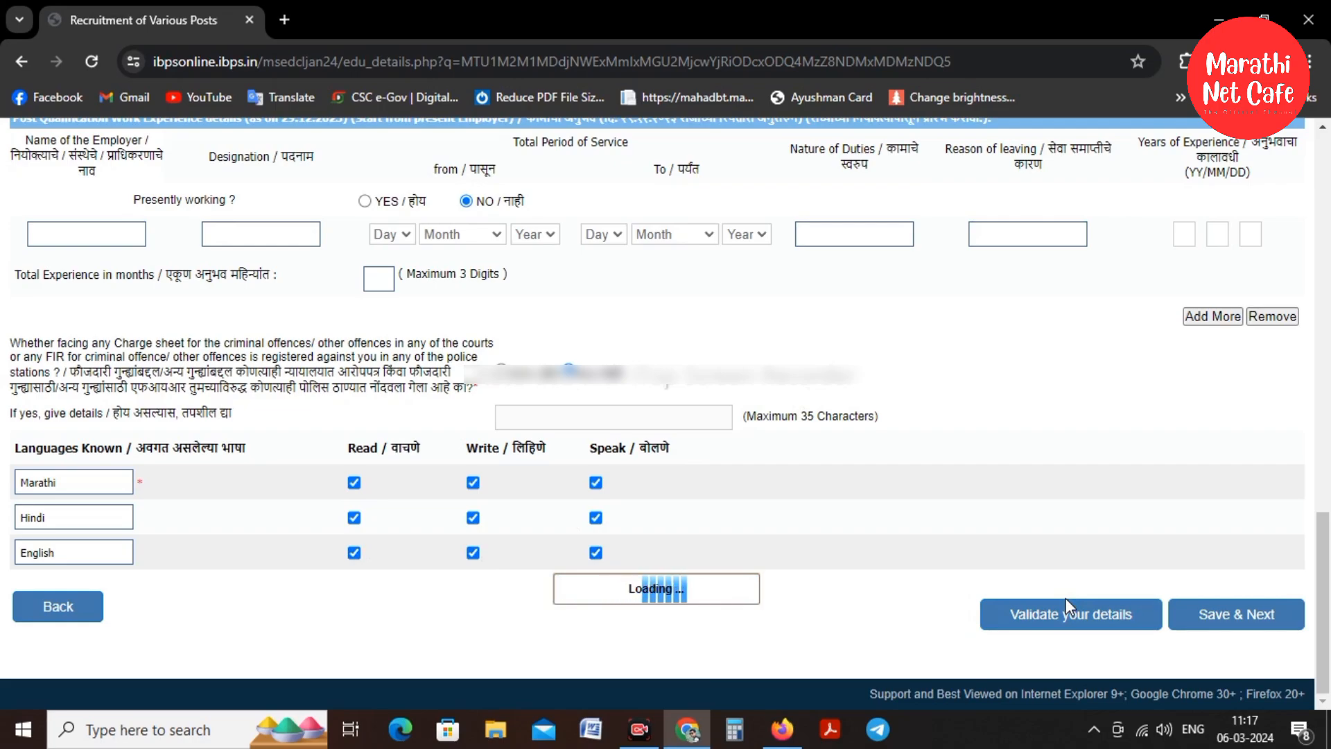
click(836, 183)
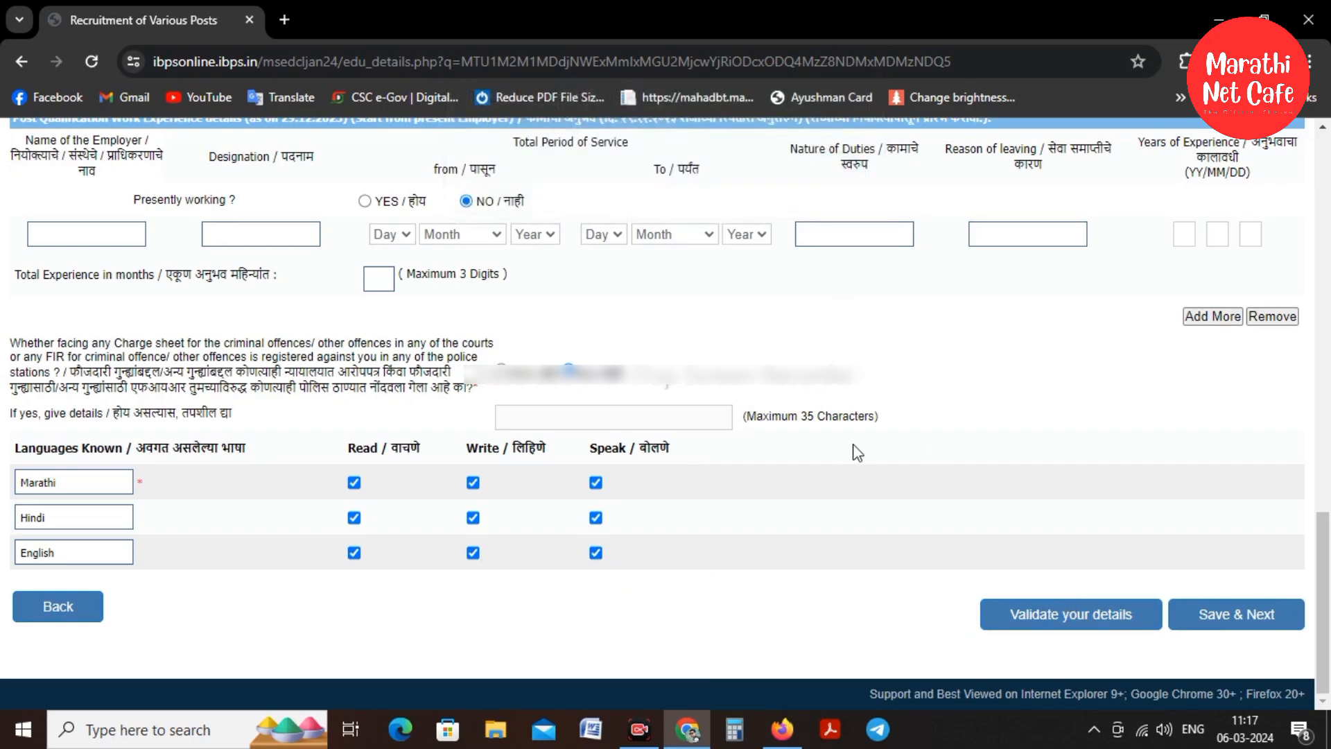
Save the details and scroll the registration preview down to the Declaration section
click(1233, 615)
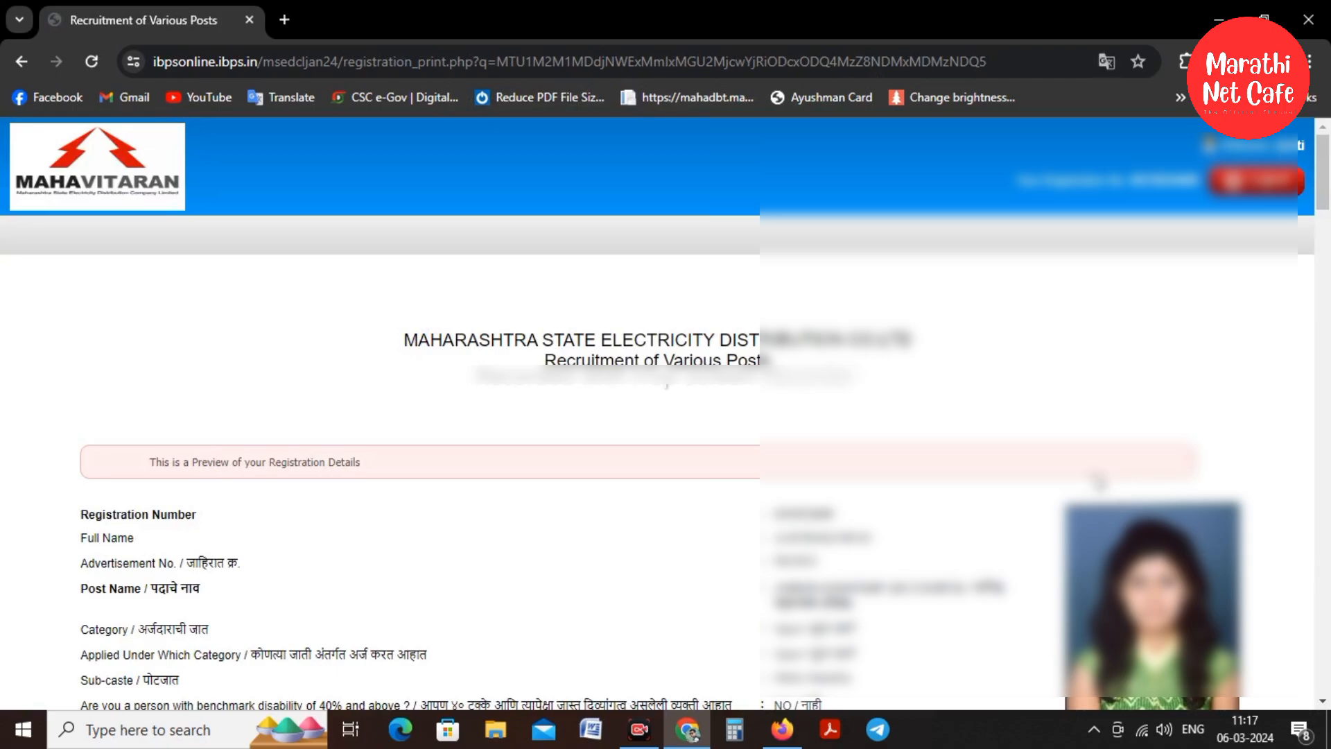
scroll(1059, 352, down, 4)
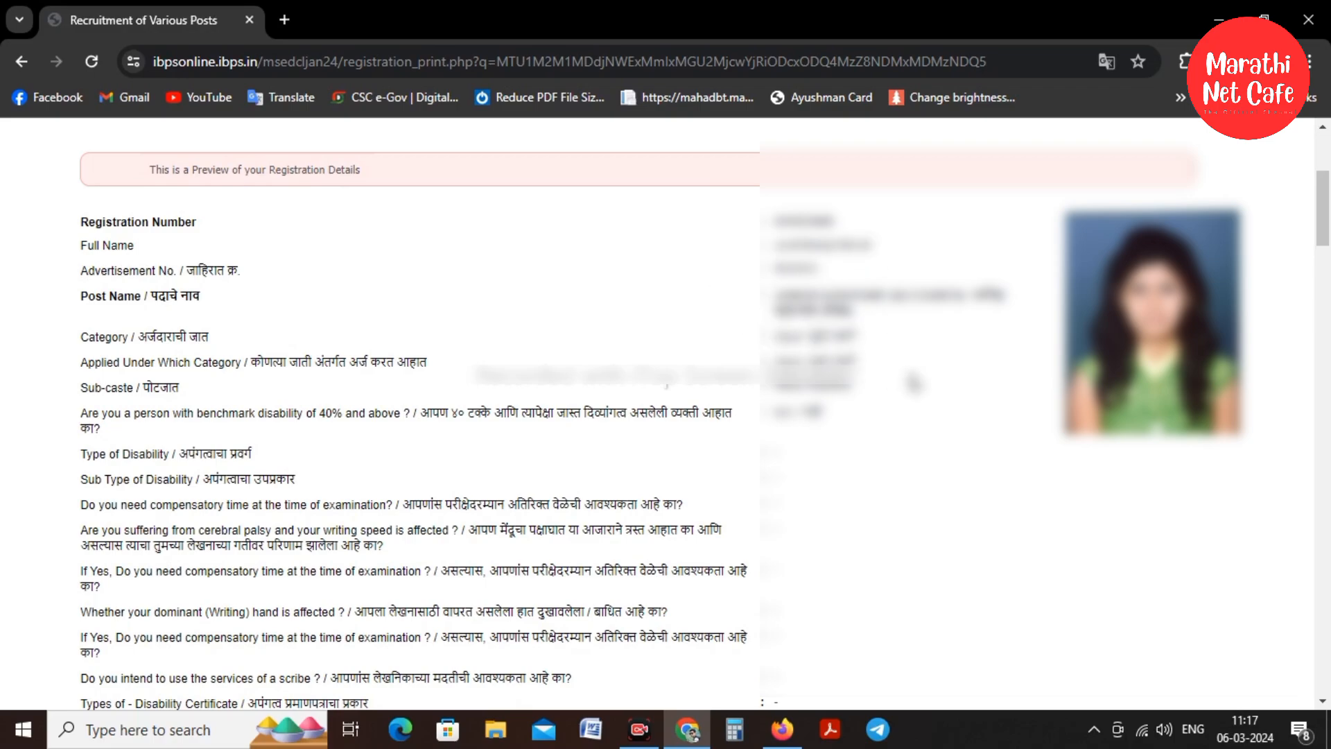
scroll(914, 382, down, 7)
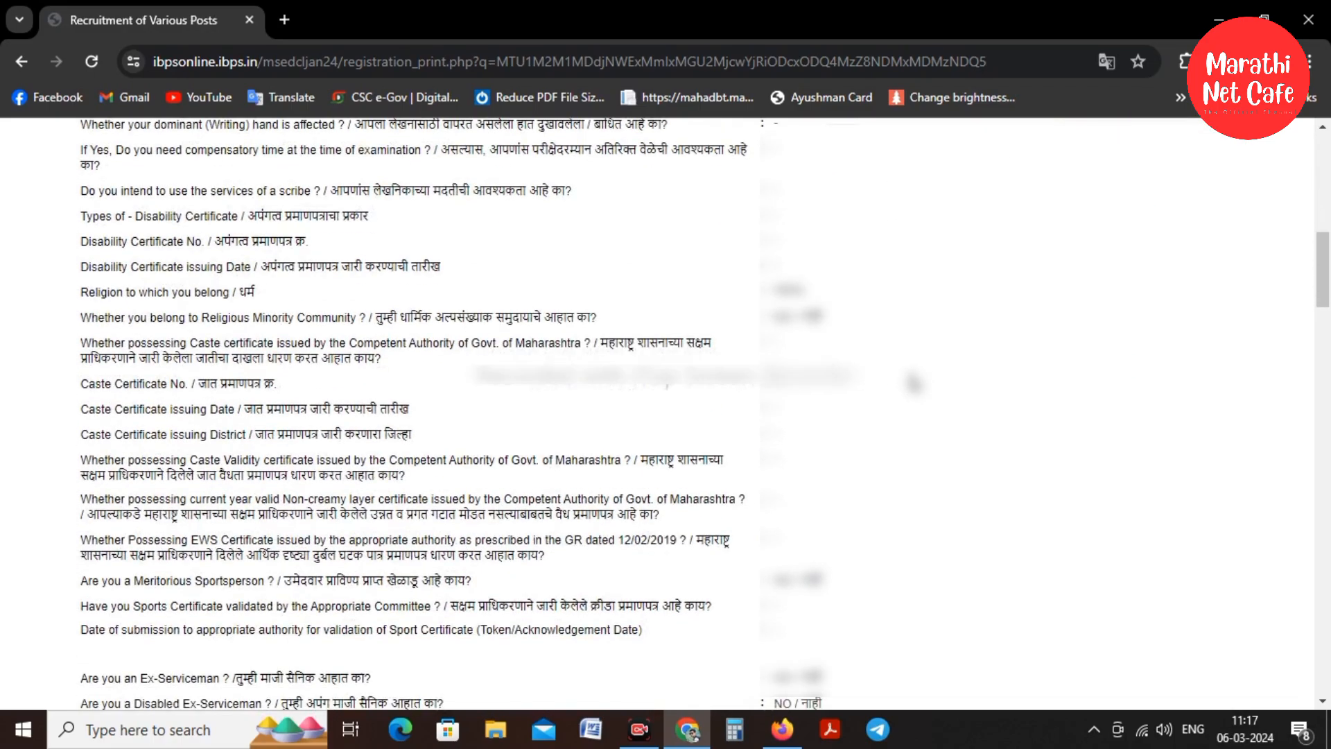
scroll(665, 385, down, 7)
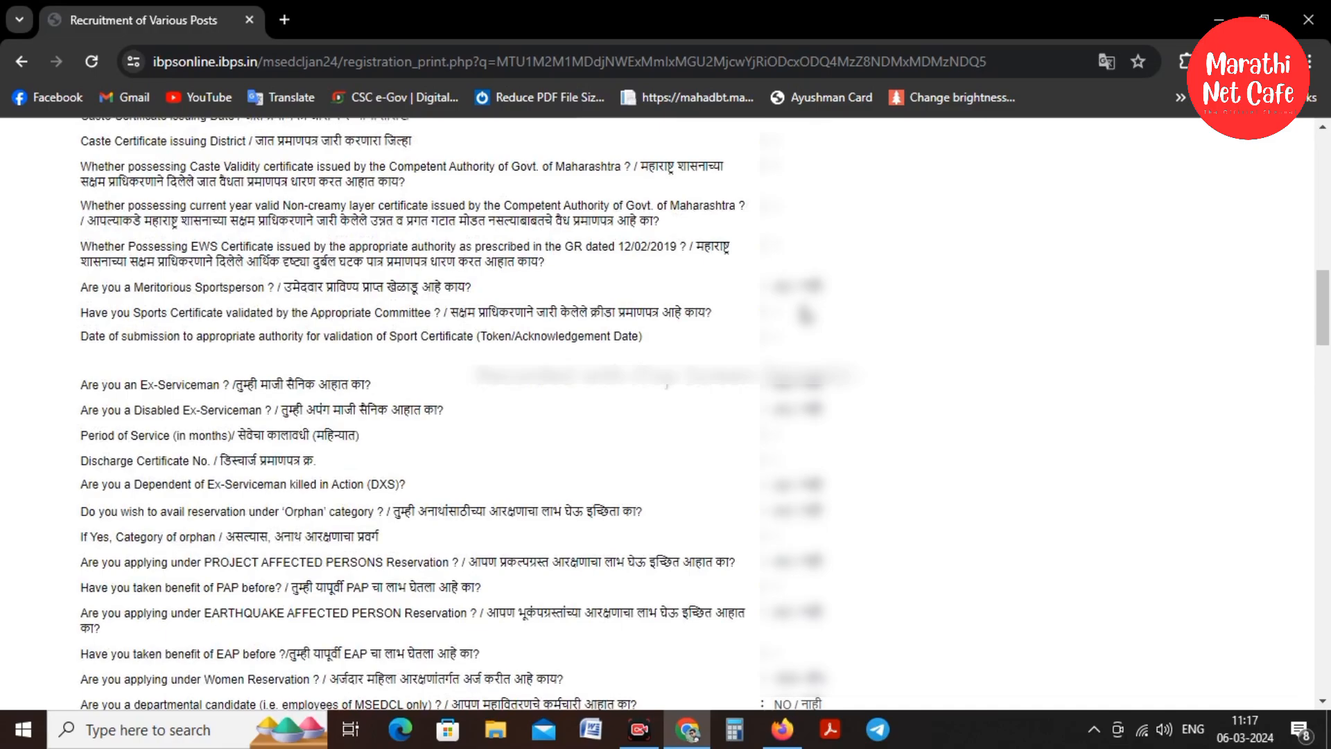
scroll(667, 385, down, 7)
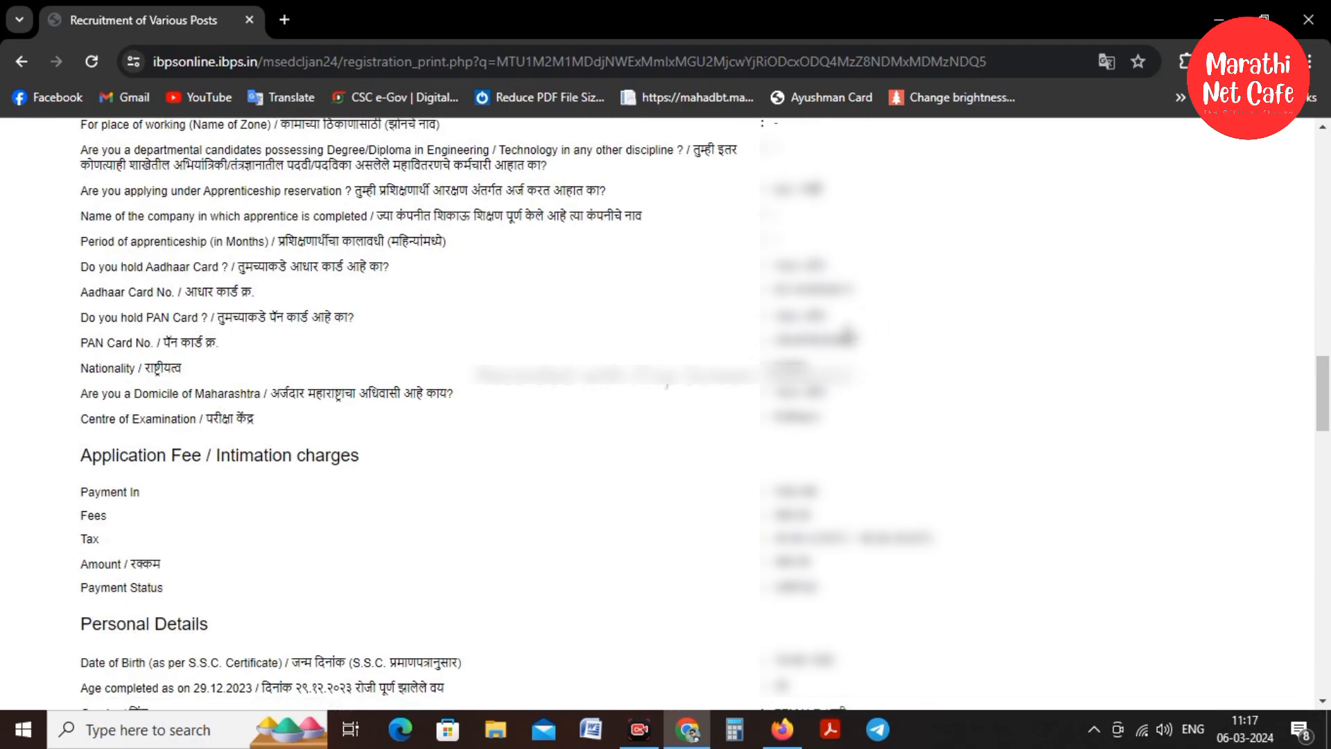
scroll(894, 365, down, 3)
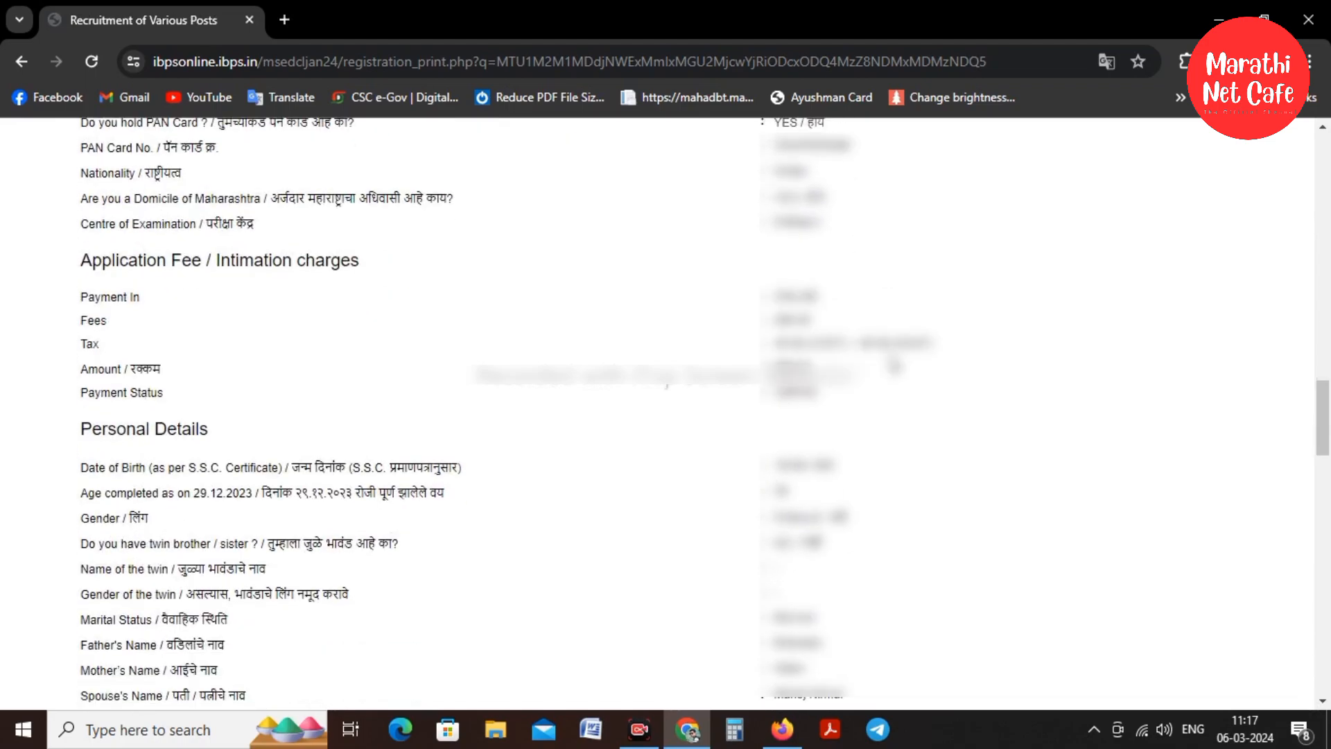
scroll(894, 366, down, 2)
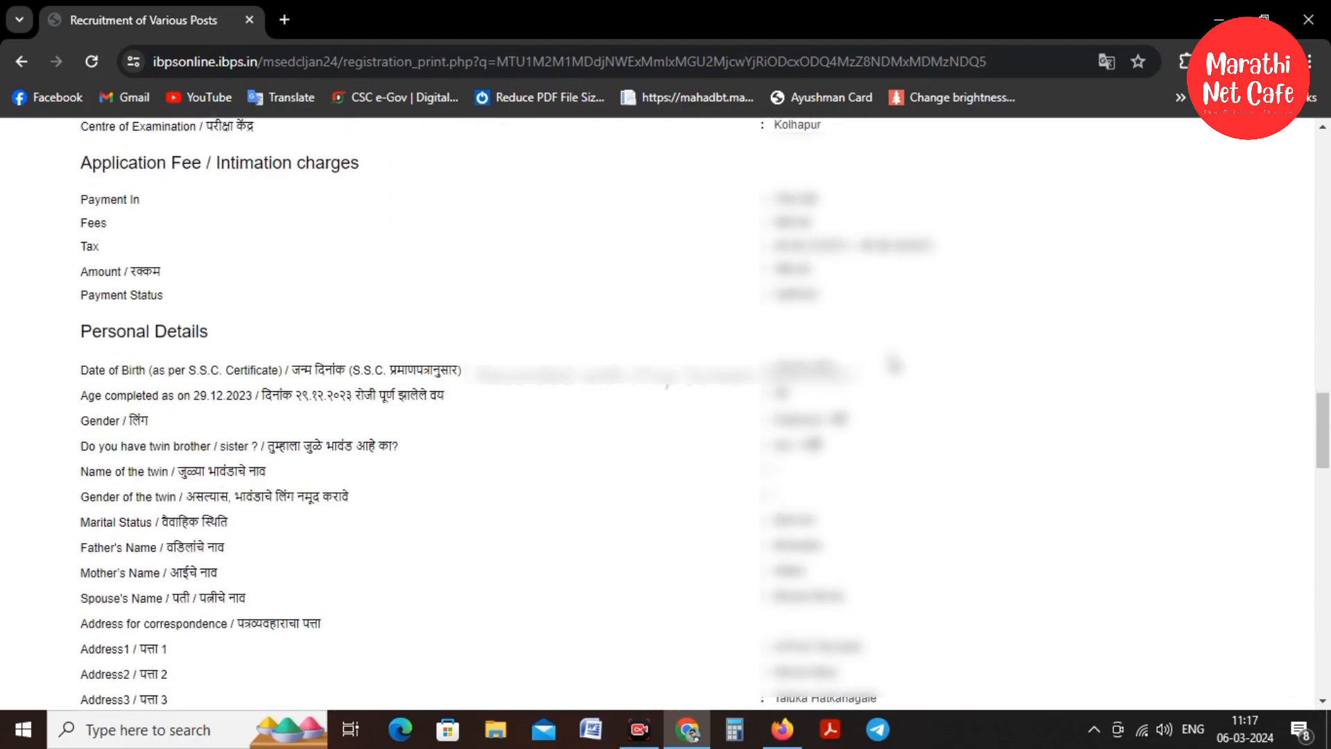
scroll(894, 365, down, 8)
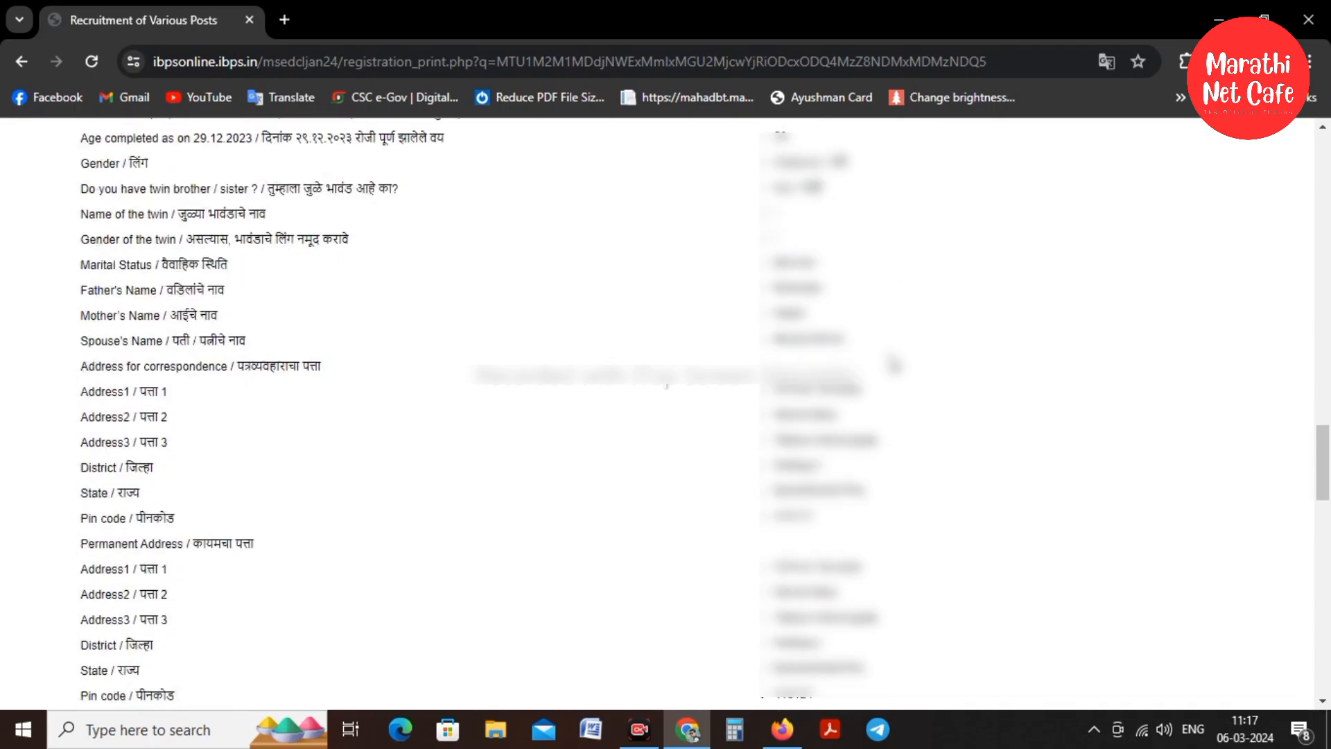
scroll(894, 366, down, 3)
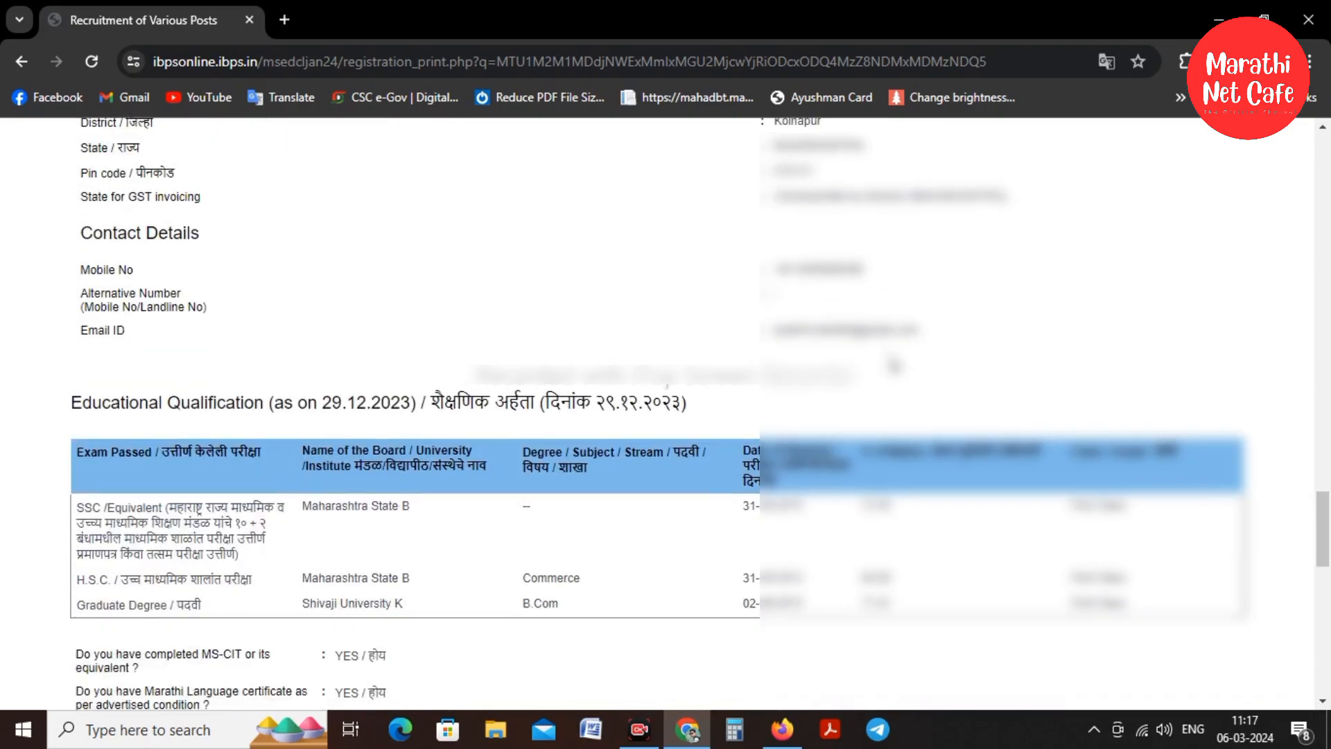
scroll(894, 365, down, 7)
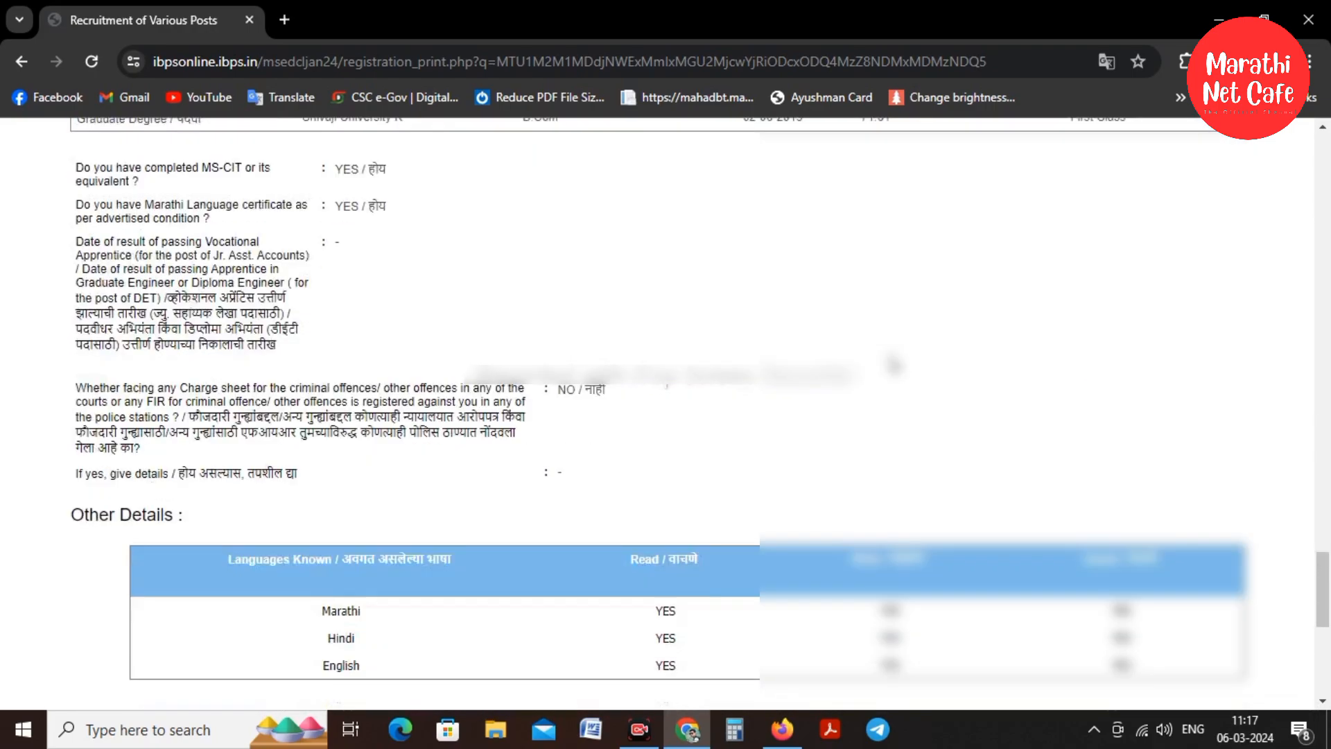
scroll(894, 366, down, 6)
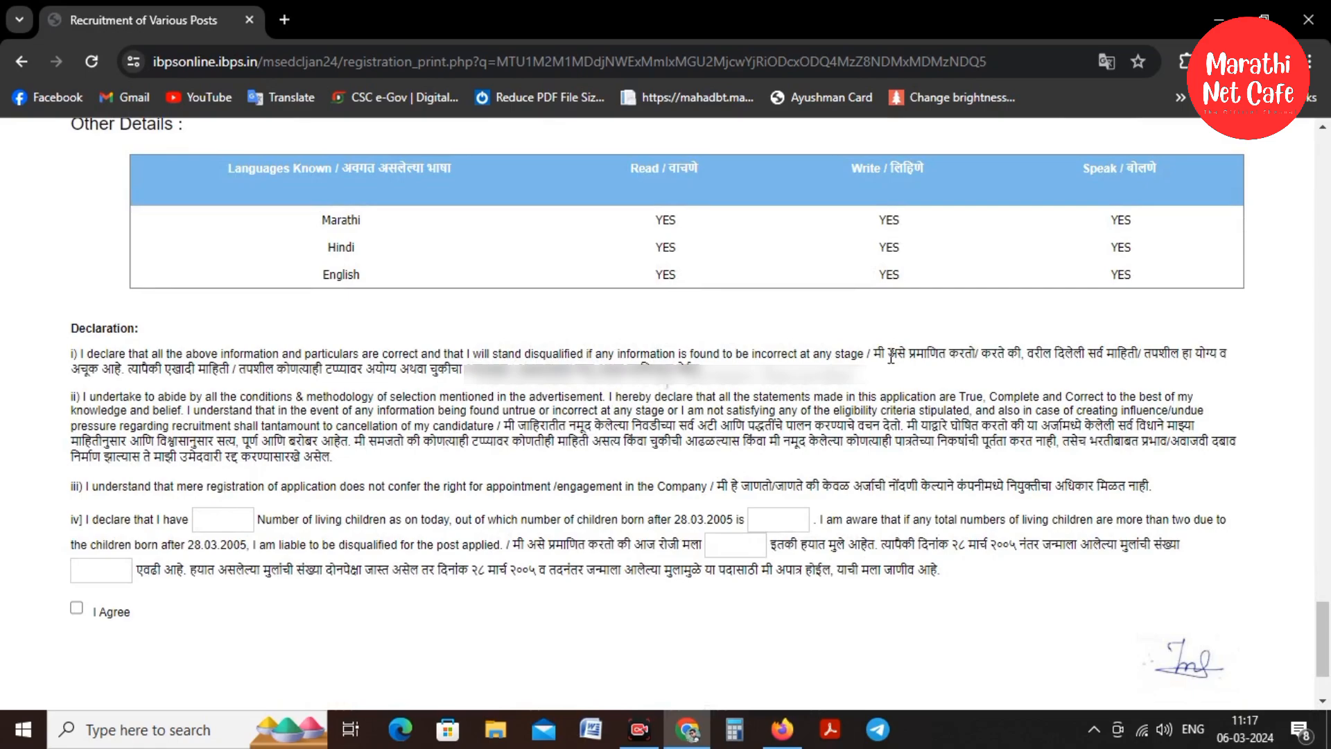
scroll(891, 358, down, 2)
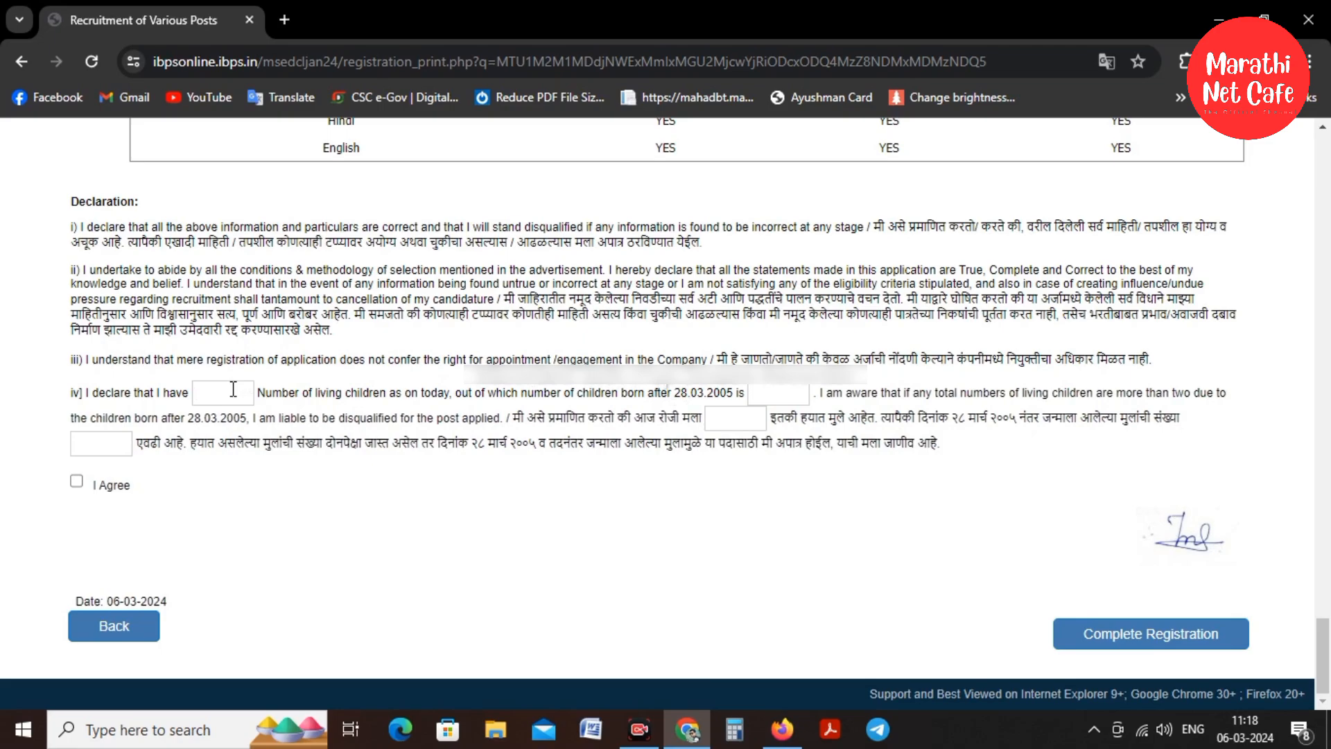
Enter 1 as the living children count in both declarations and agree to the declaration
click(788, 393)
click(735, 419)
click(76, 481)
Complete the registration, acknowledging the no-changes notice and confirming to continue to uploads
click(1104, 636)
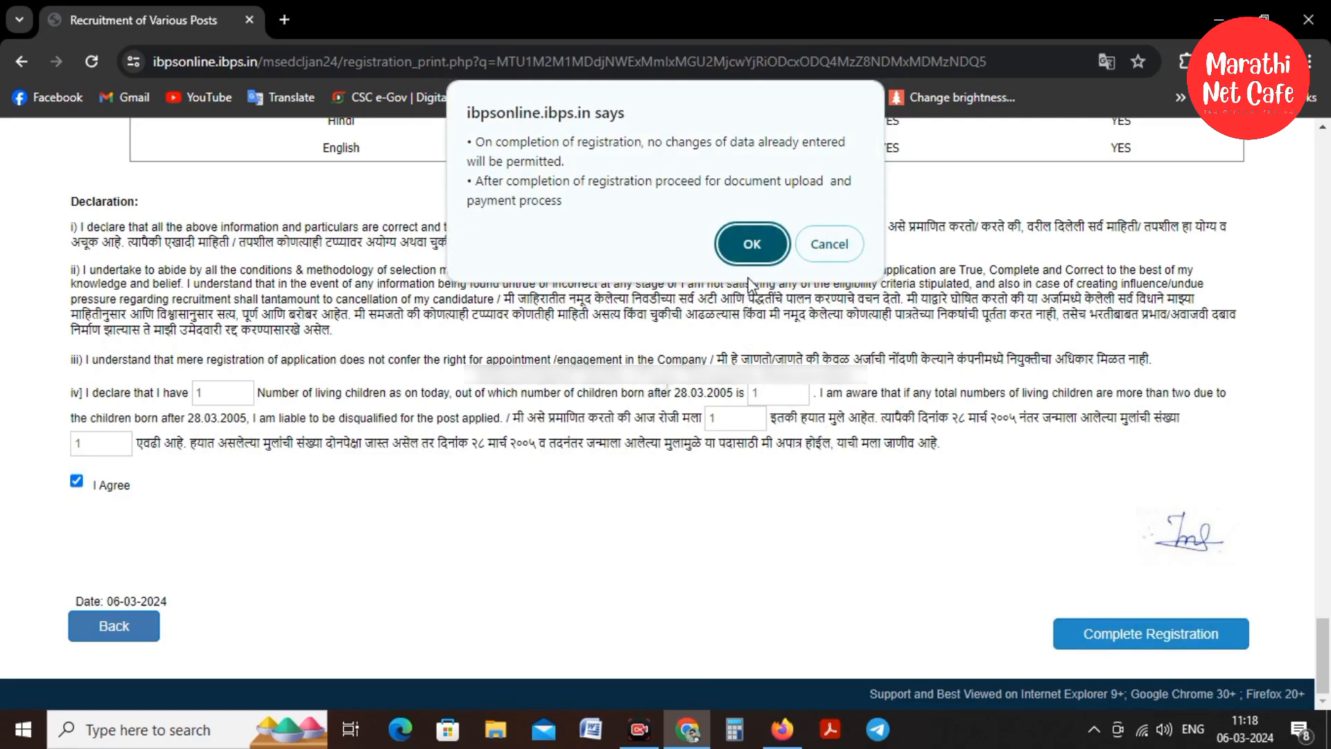
click(753, 239)
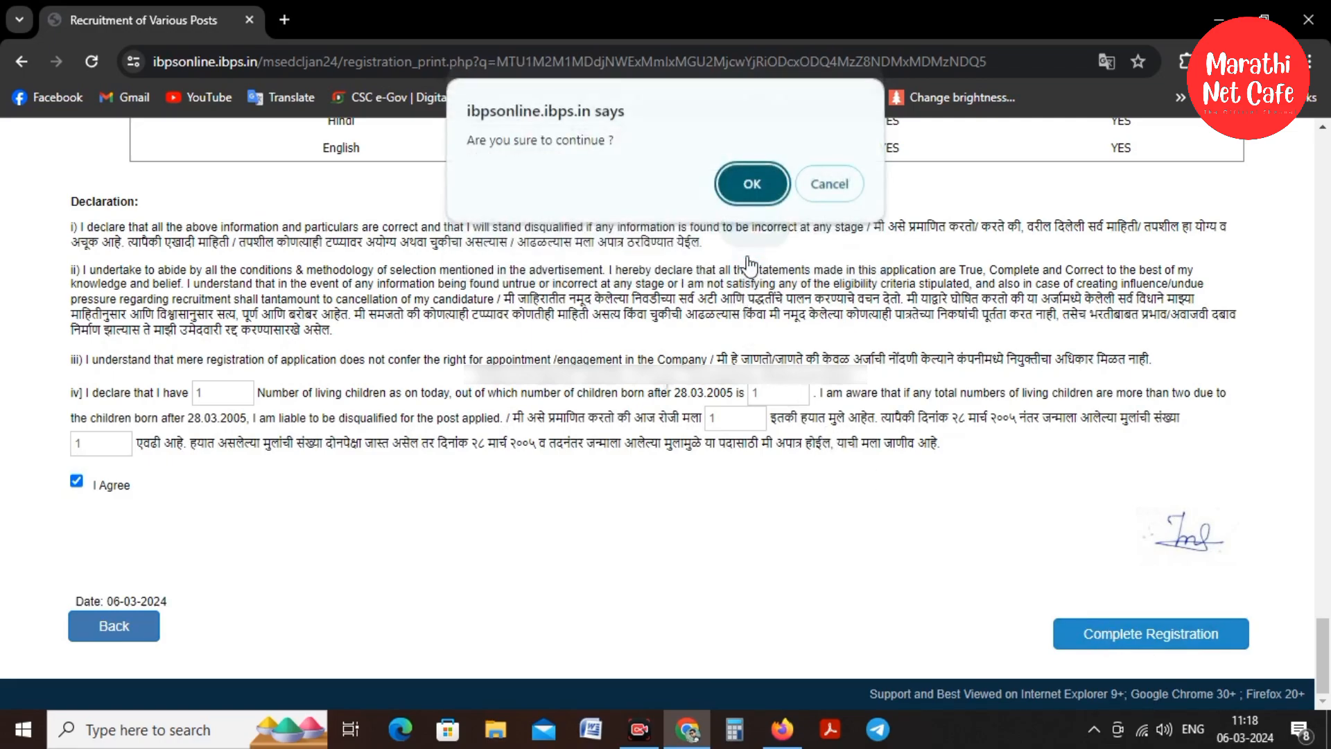
click(755, 183)
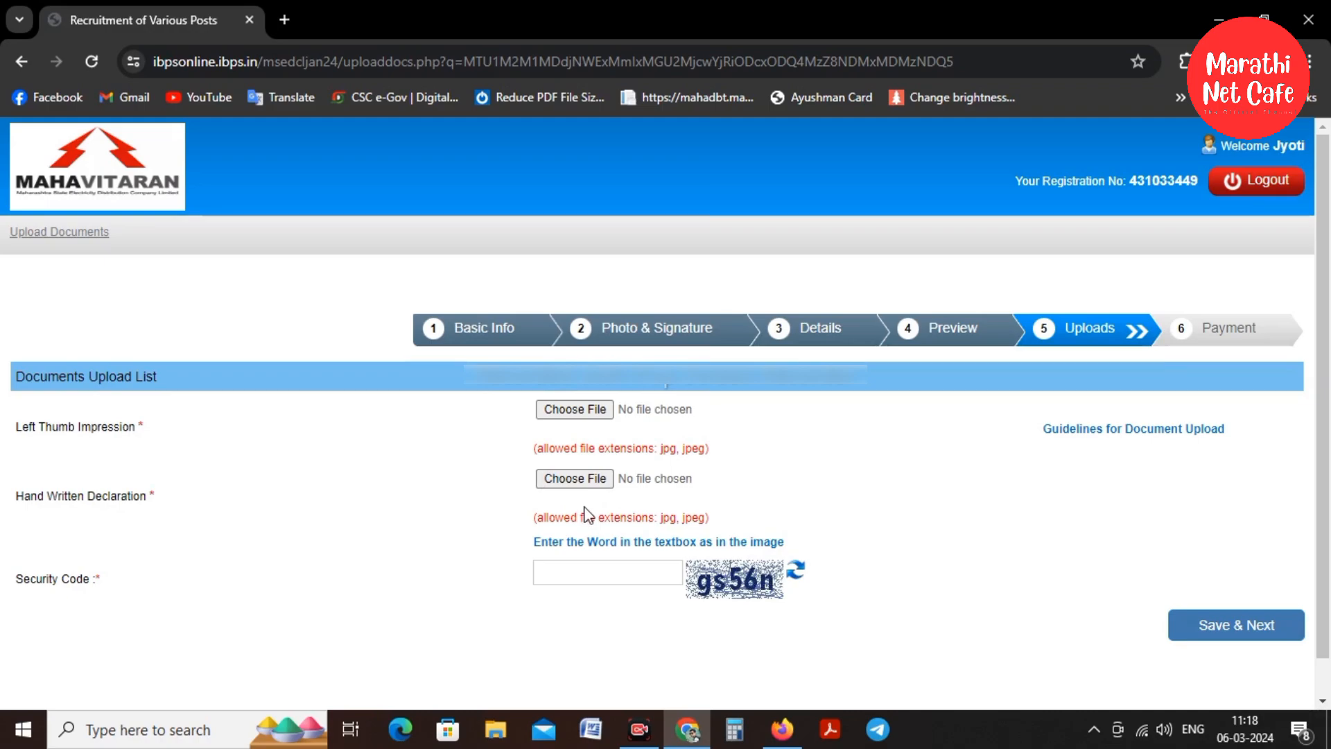
Upload the left thumb impression image from Downloads and accept its preview
click(583, 414)
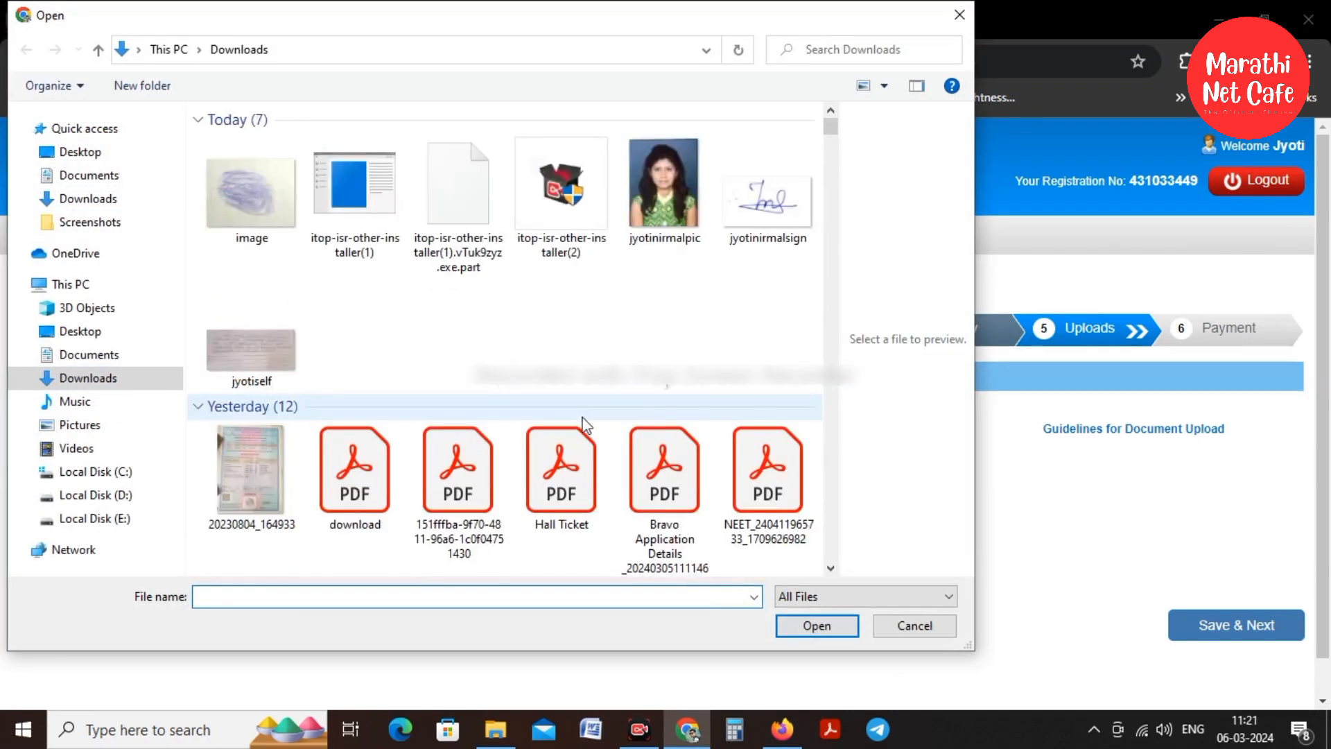
click(258, 208)
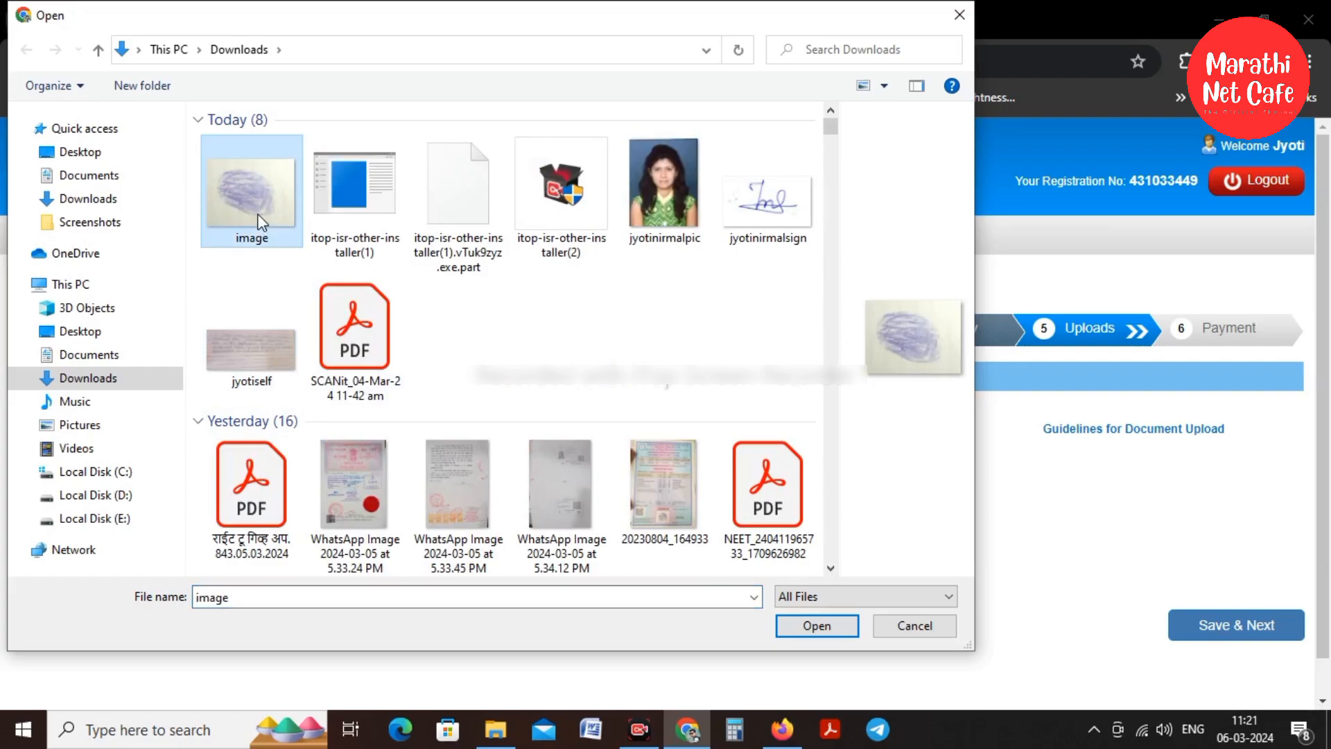
click(823, 628)
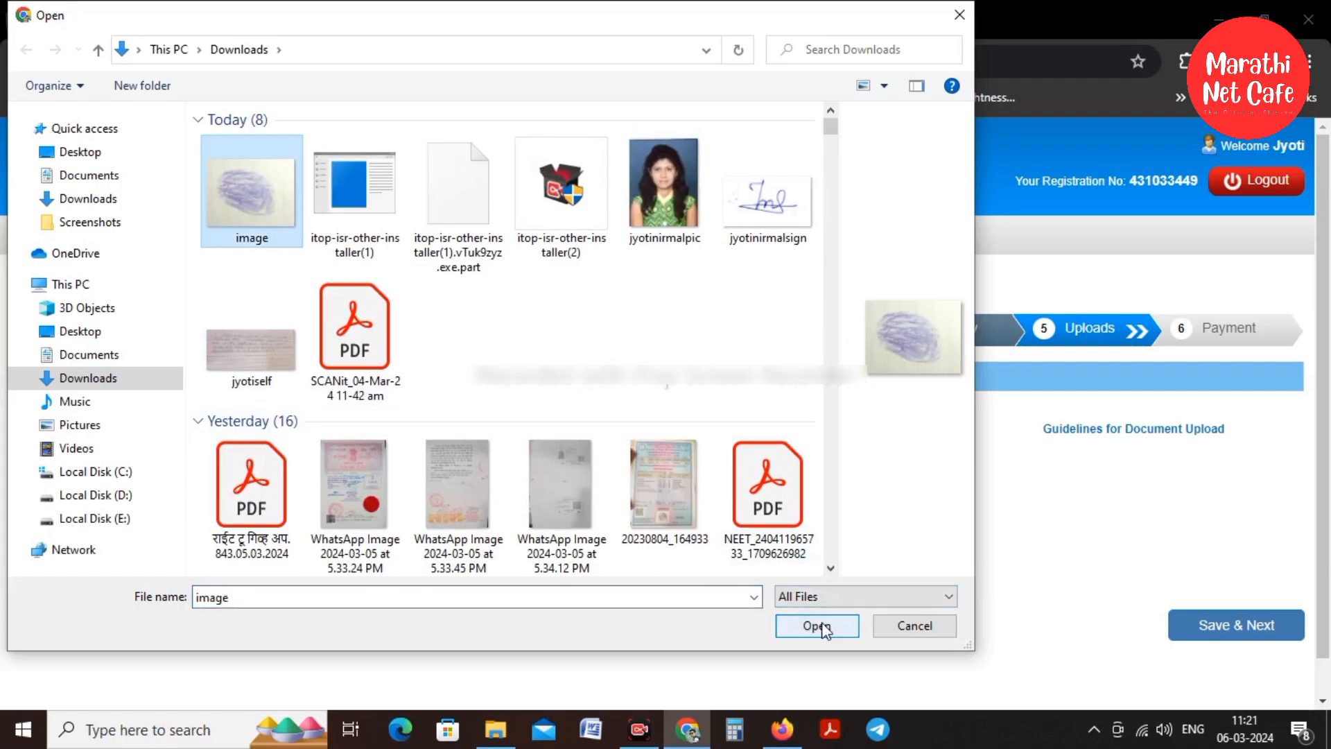
scroll(696, 420, down, 2)
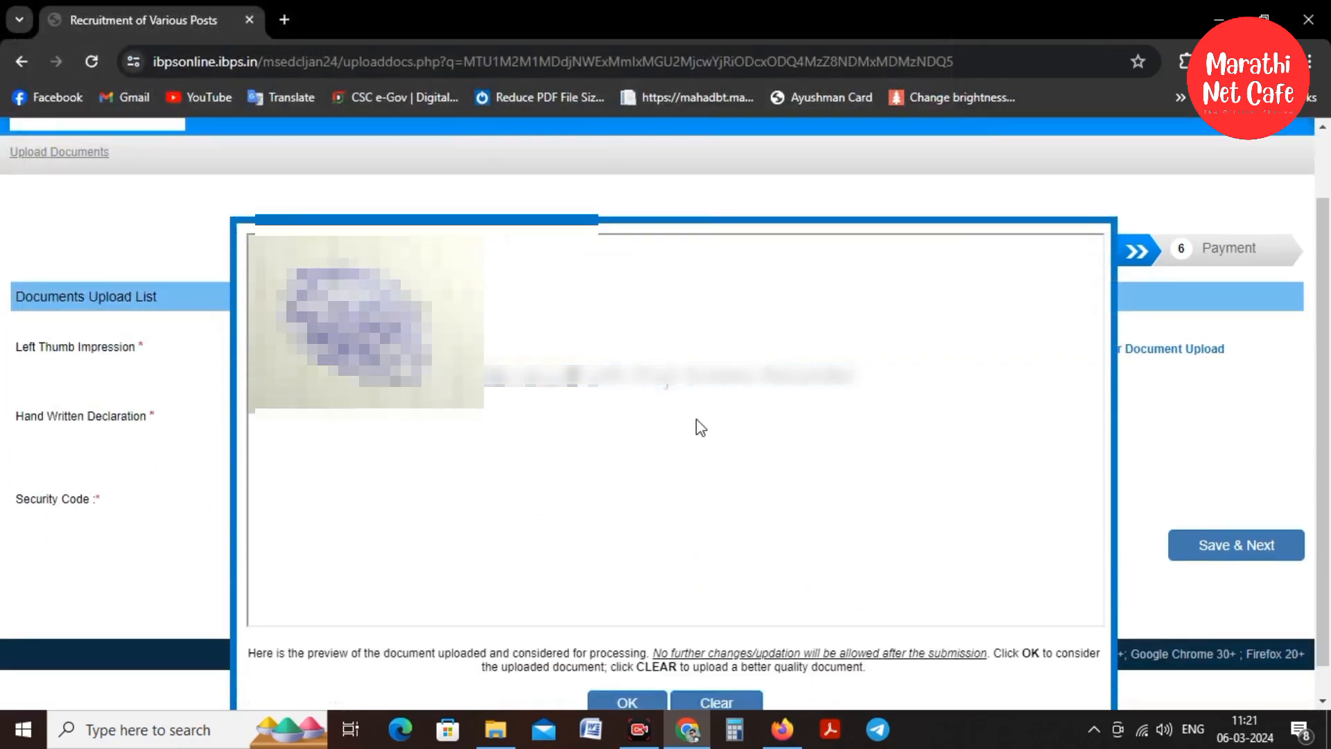
click(628, 669)
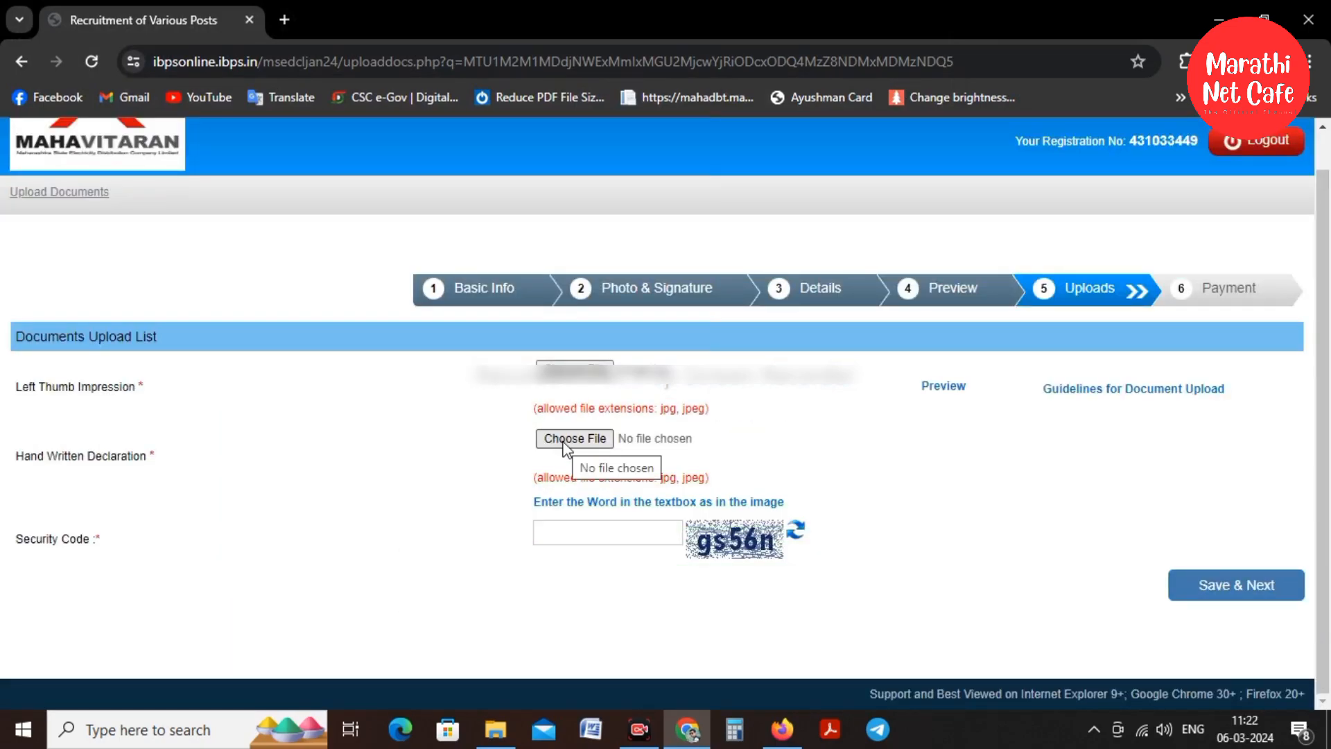
Upload the handwritten declaration image and accept its preview
click(563, 444)
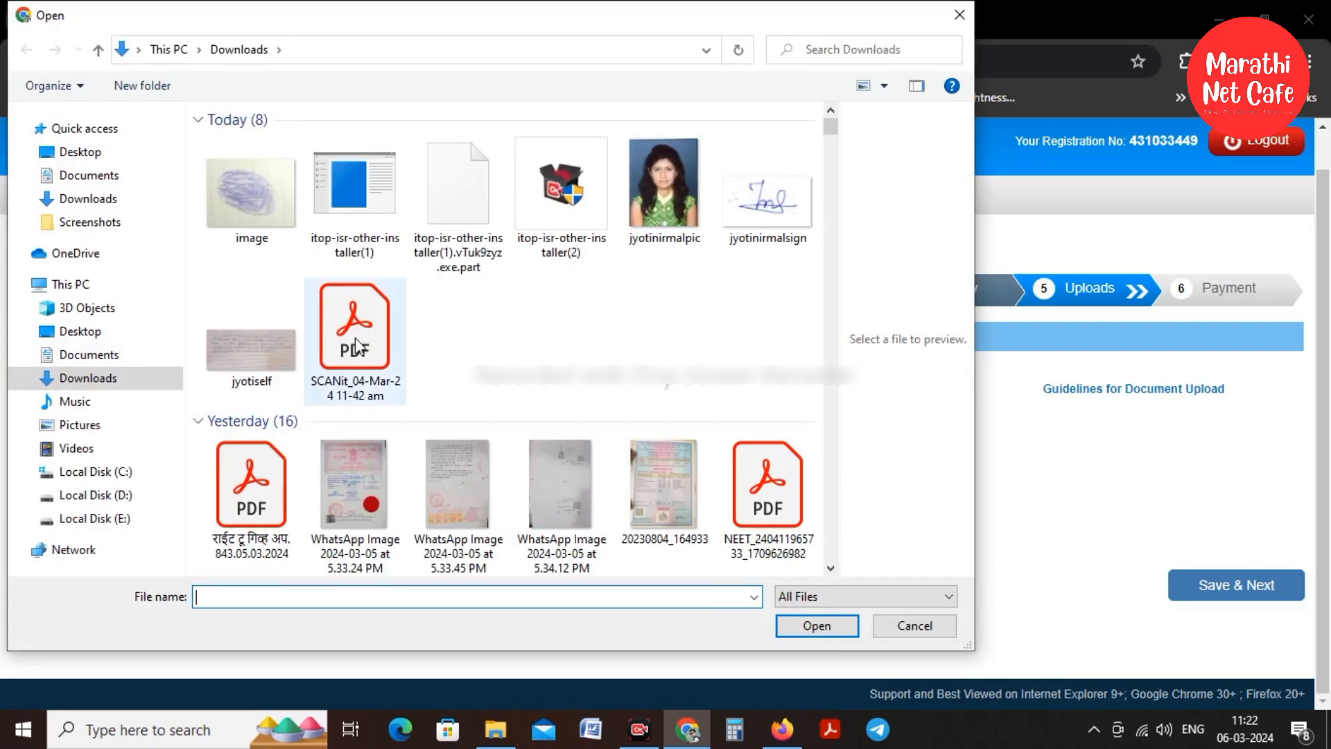
click(261, 352)
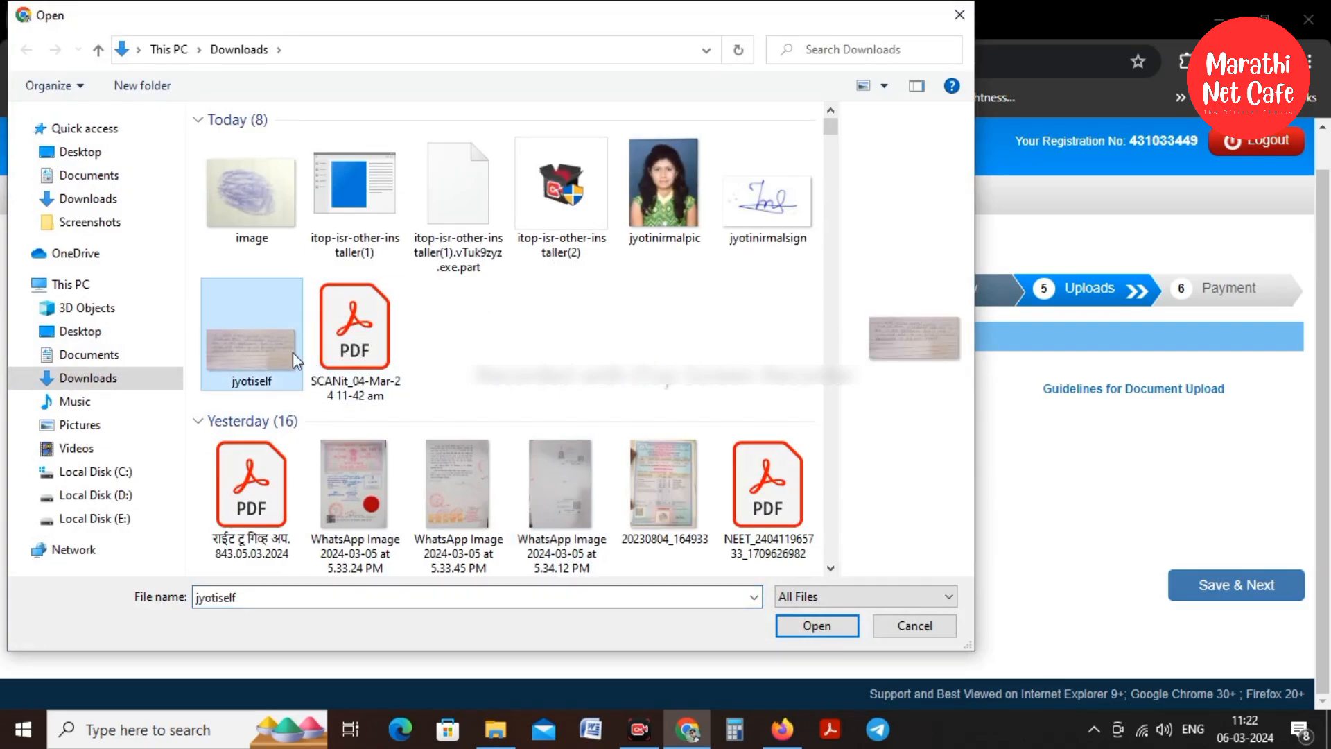
click(809, 627)
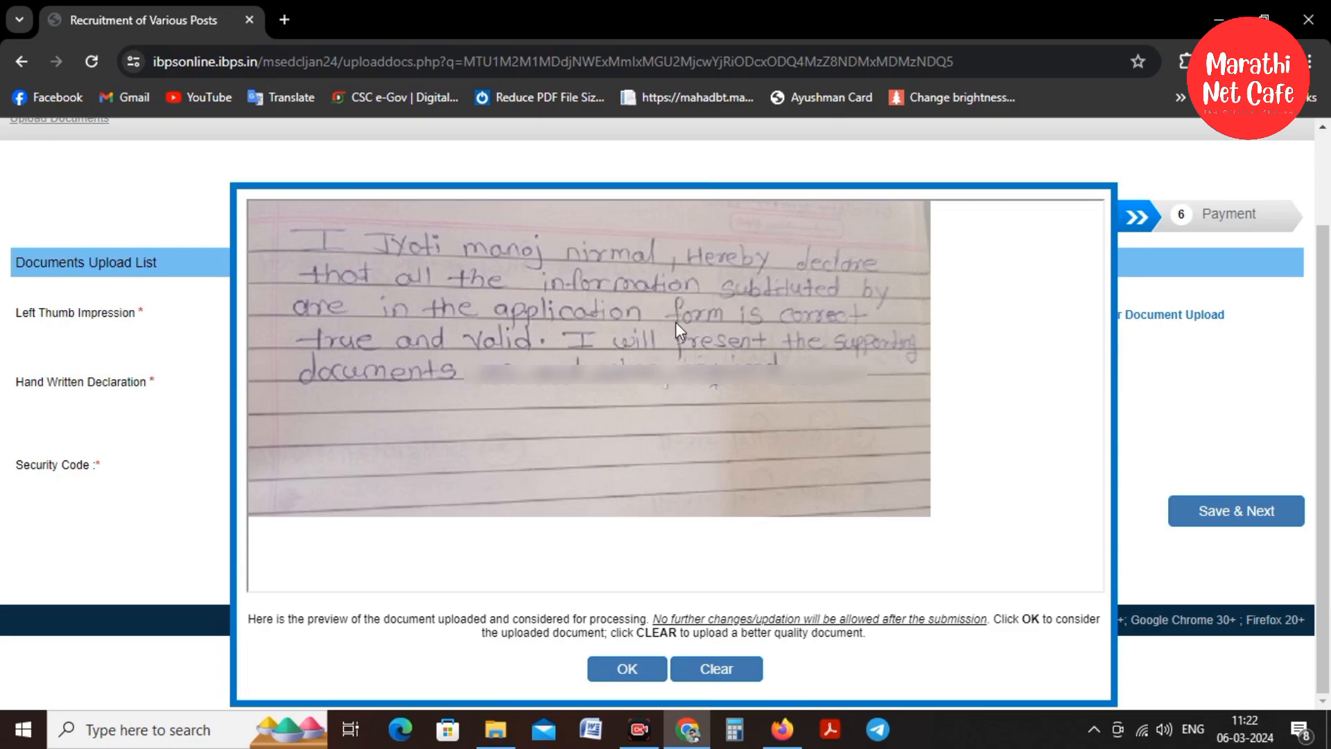
click(630, 666)
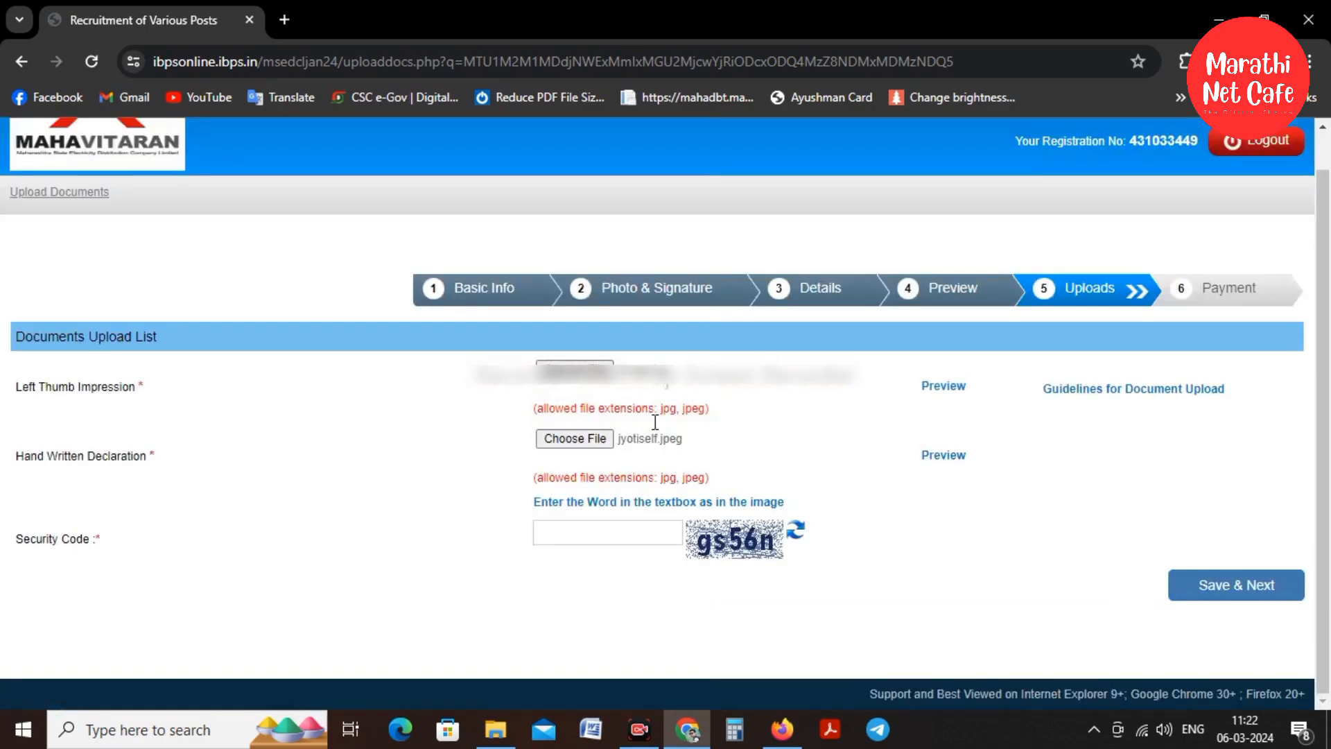
Enter the upload page security code, save the documents and confirm final submission
click(596, 535)
text(gs56n)
click(1200, 590)
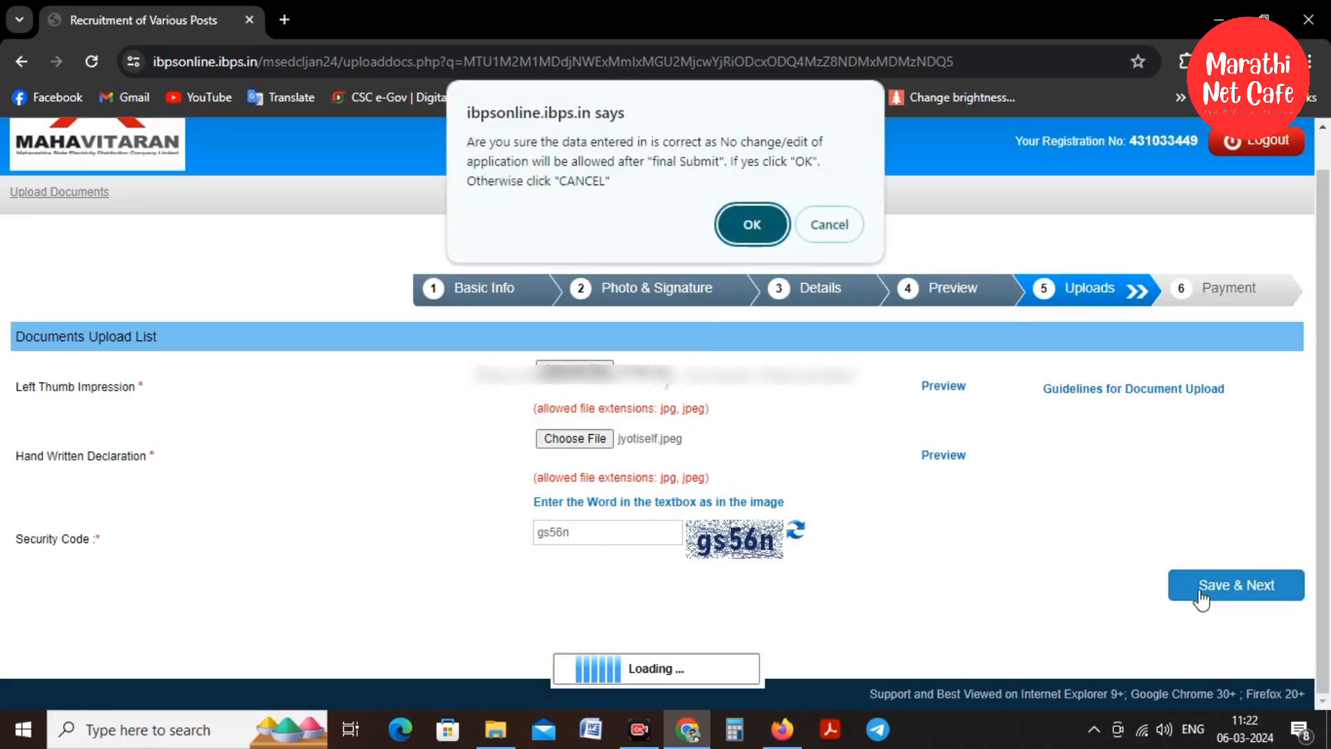
click(750, 223)
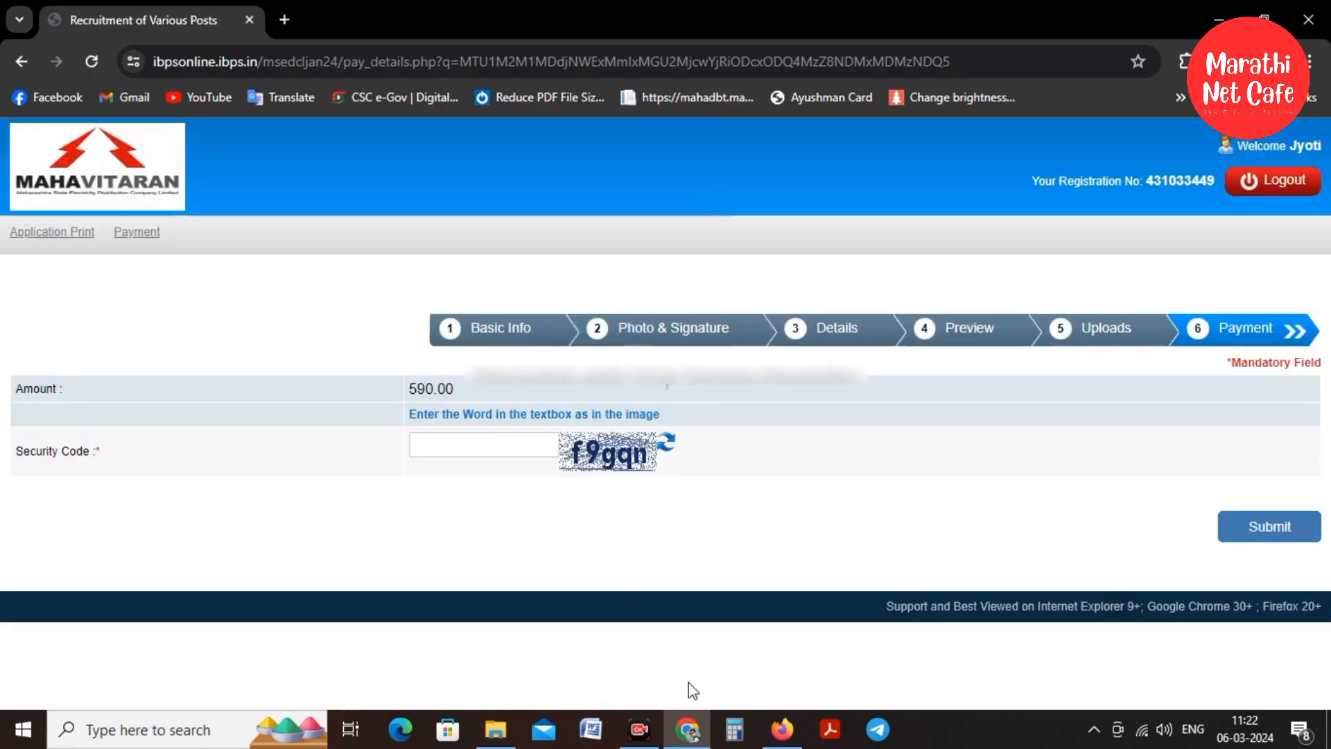
Enter the payment page security code and submit the 590.00 fee, confirming the prompt
click(639, 729)
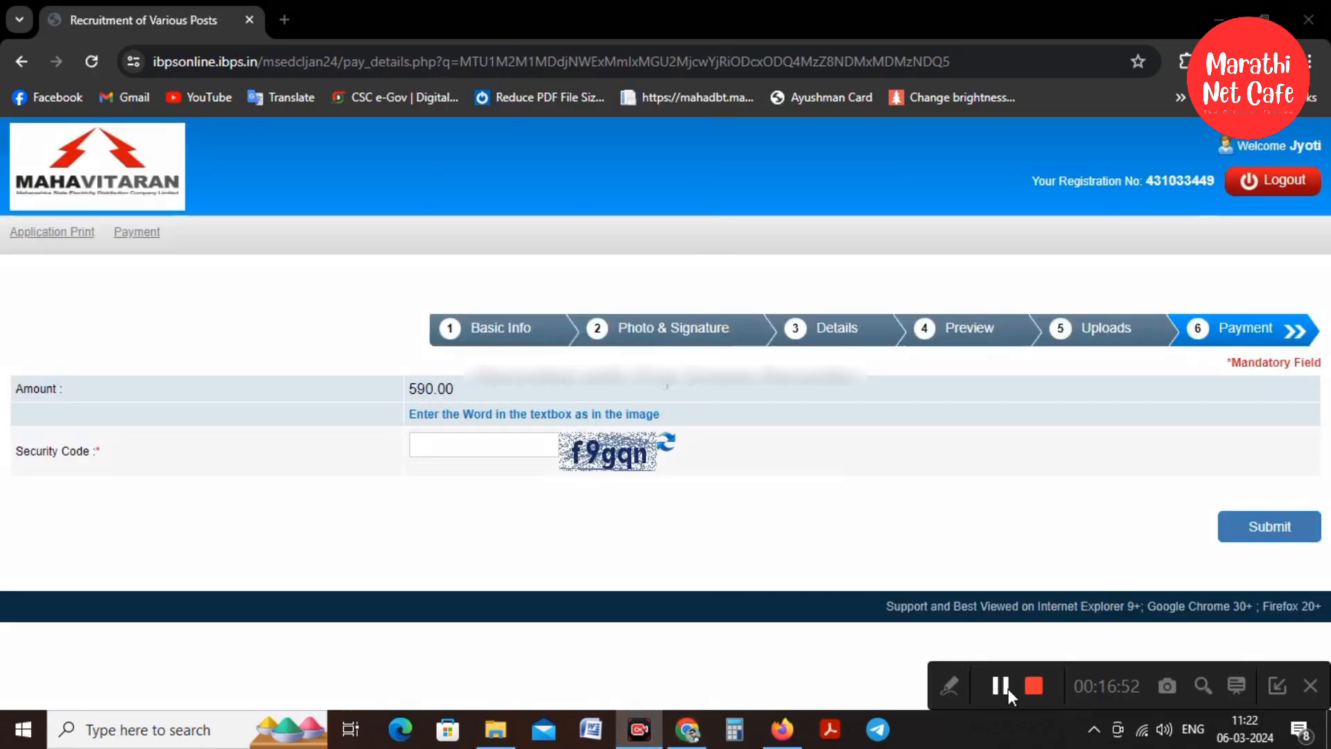
click(1008, 688)
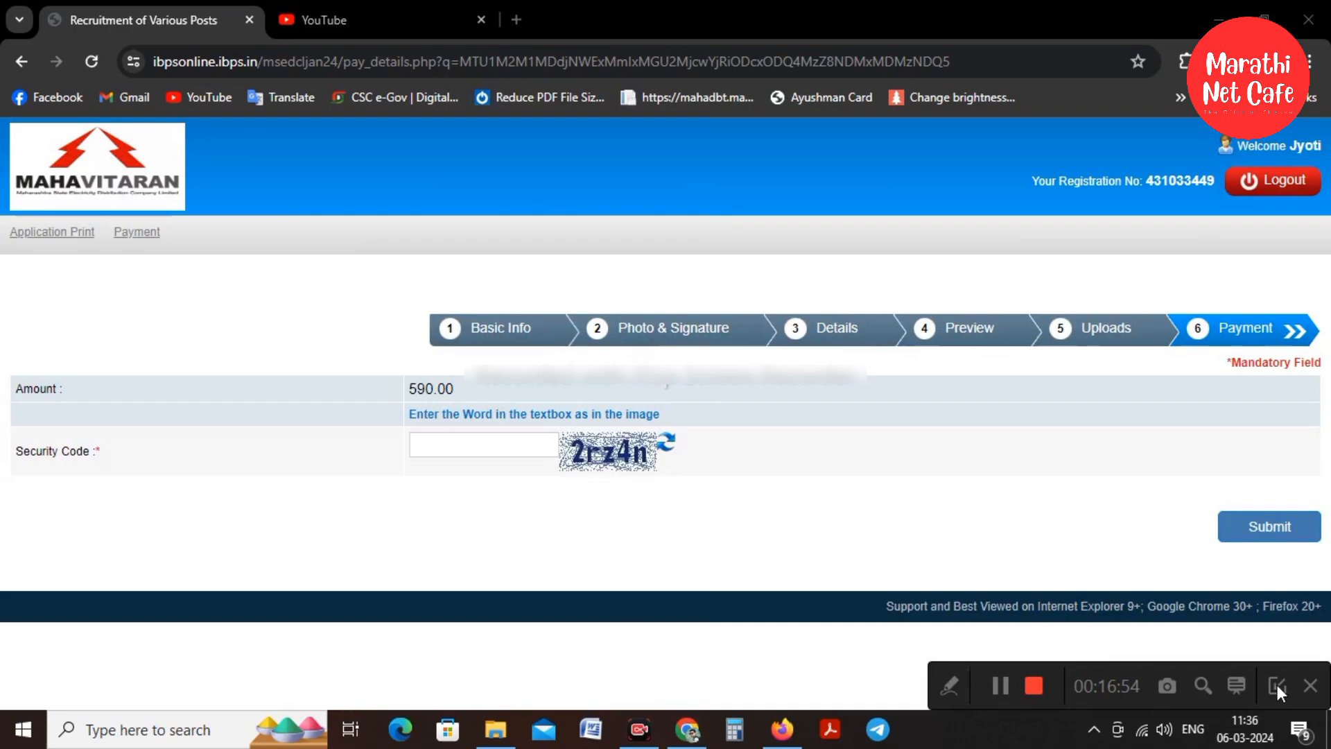
click(1277, 685)
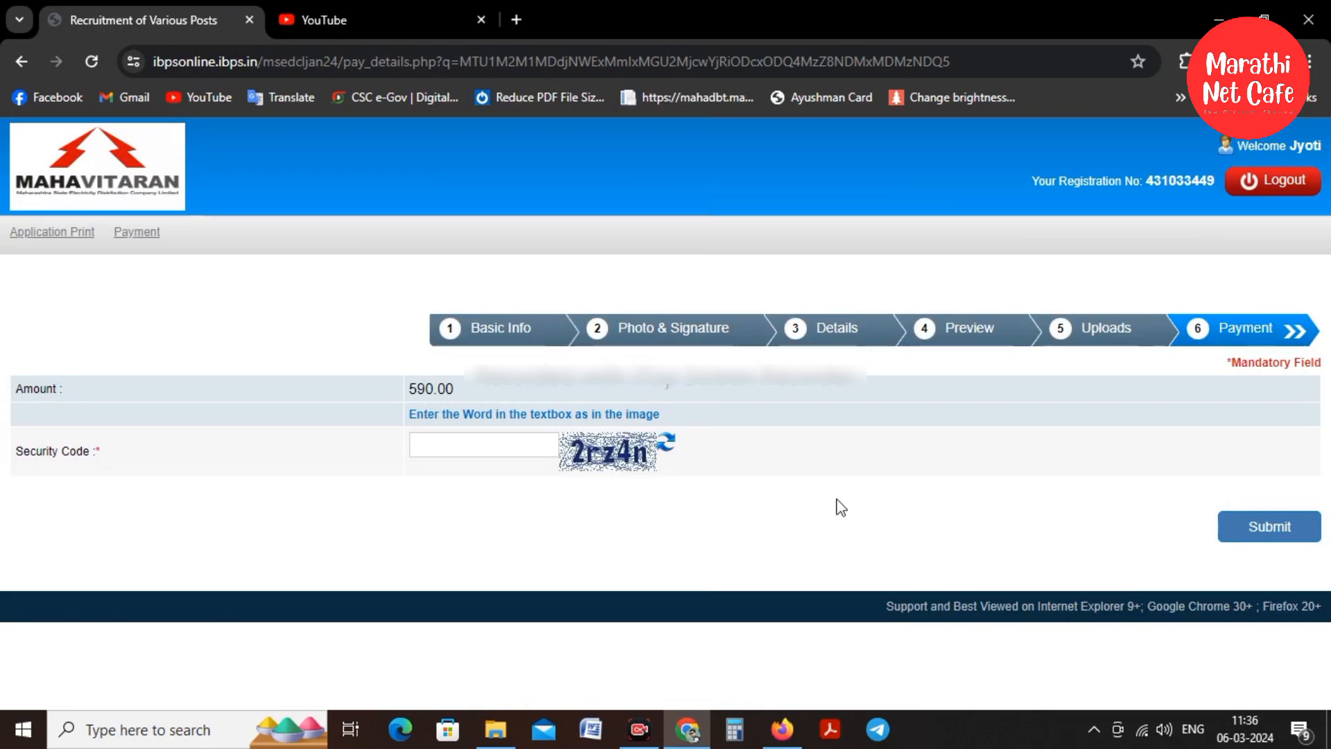
click(500, 451)
text(2rz4n)
click(1269, 528)
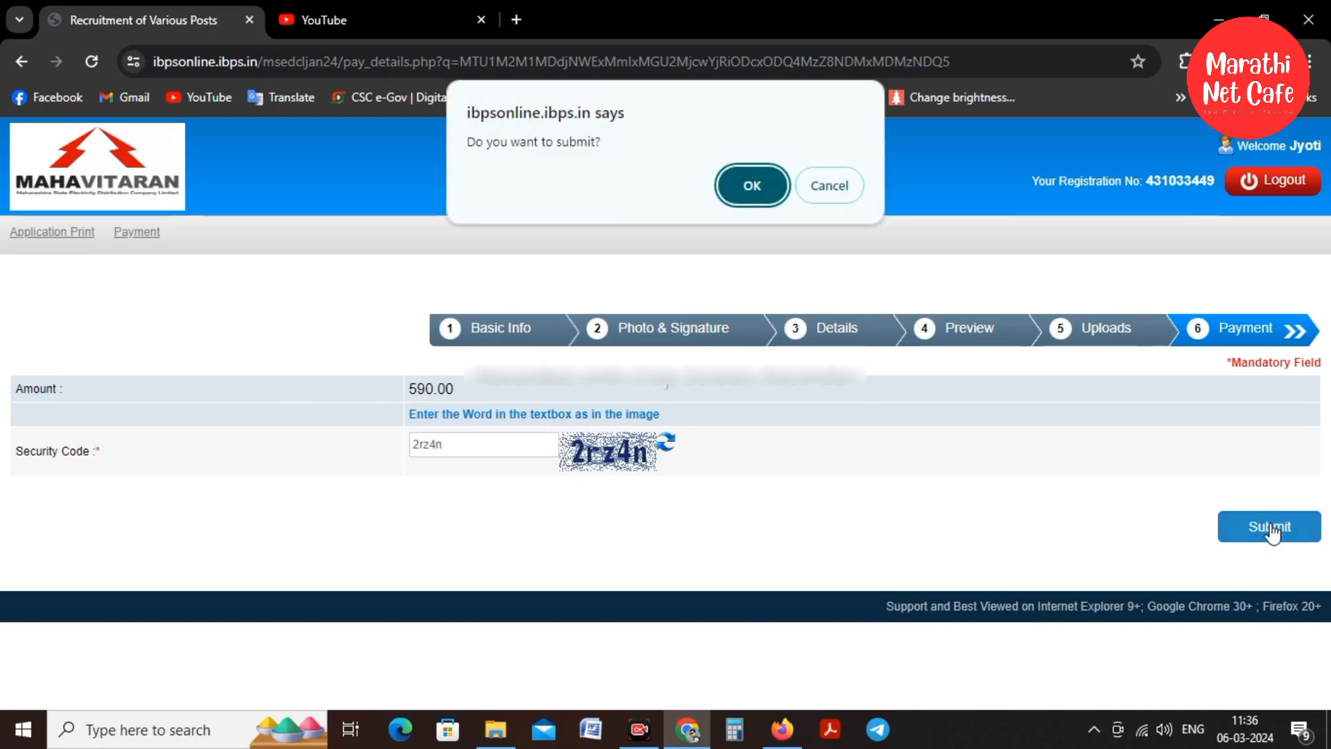
click(743, 183)
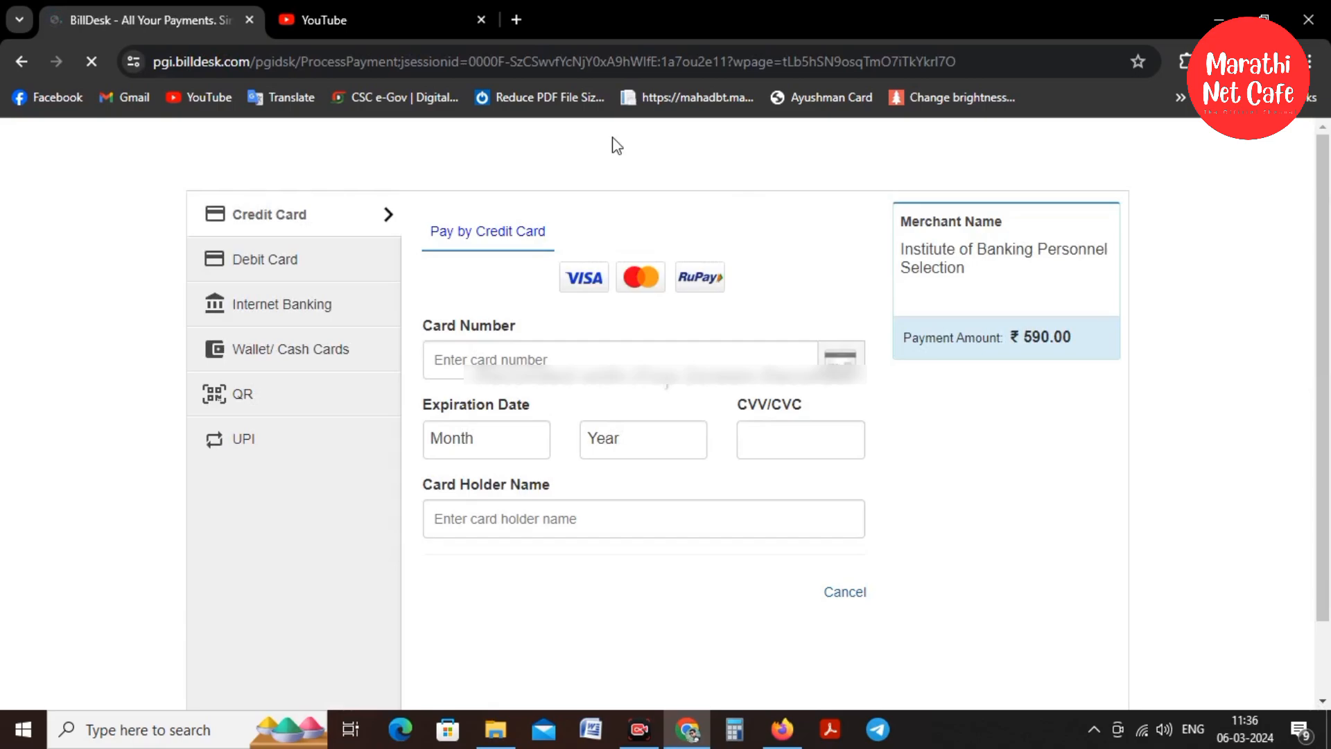
Pay the ₹590.00 fee by UPI in BillDesk, then return to the IBPS Online tab
click(222, 444)
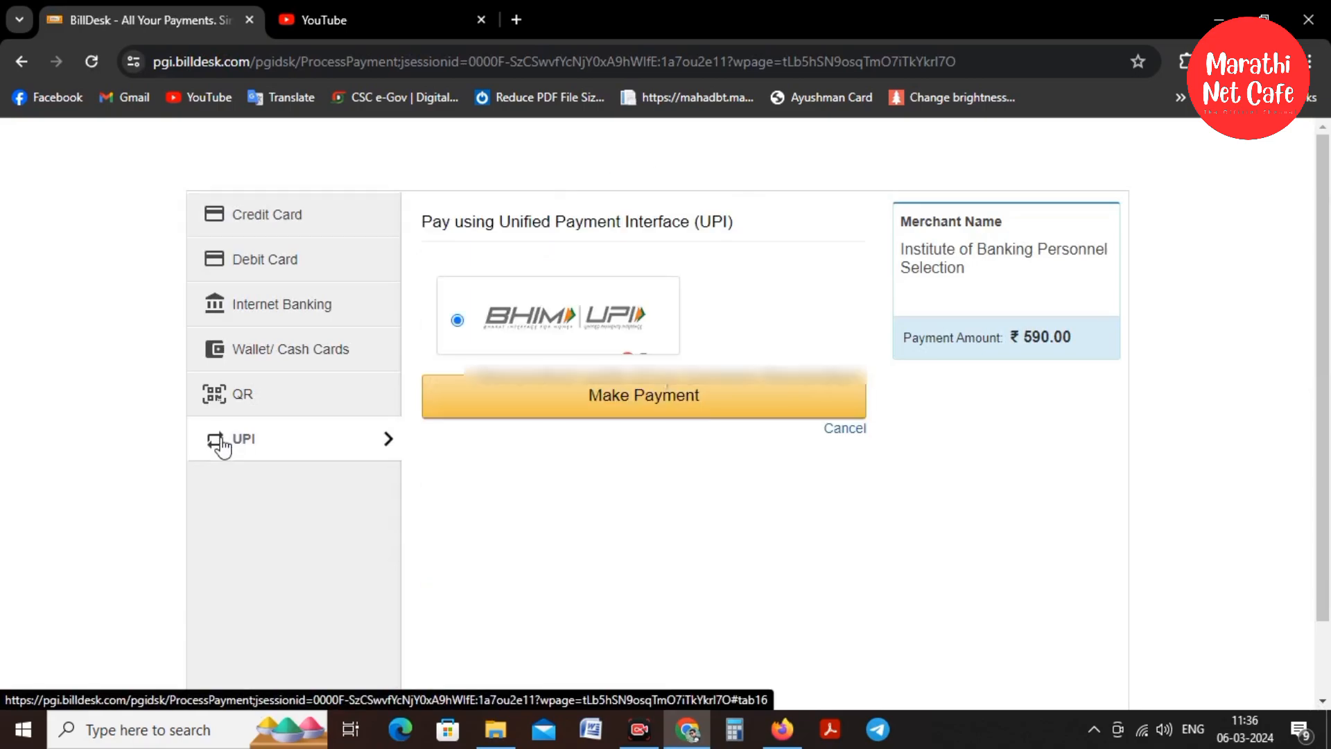
click(494, 393)
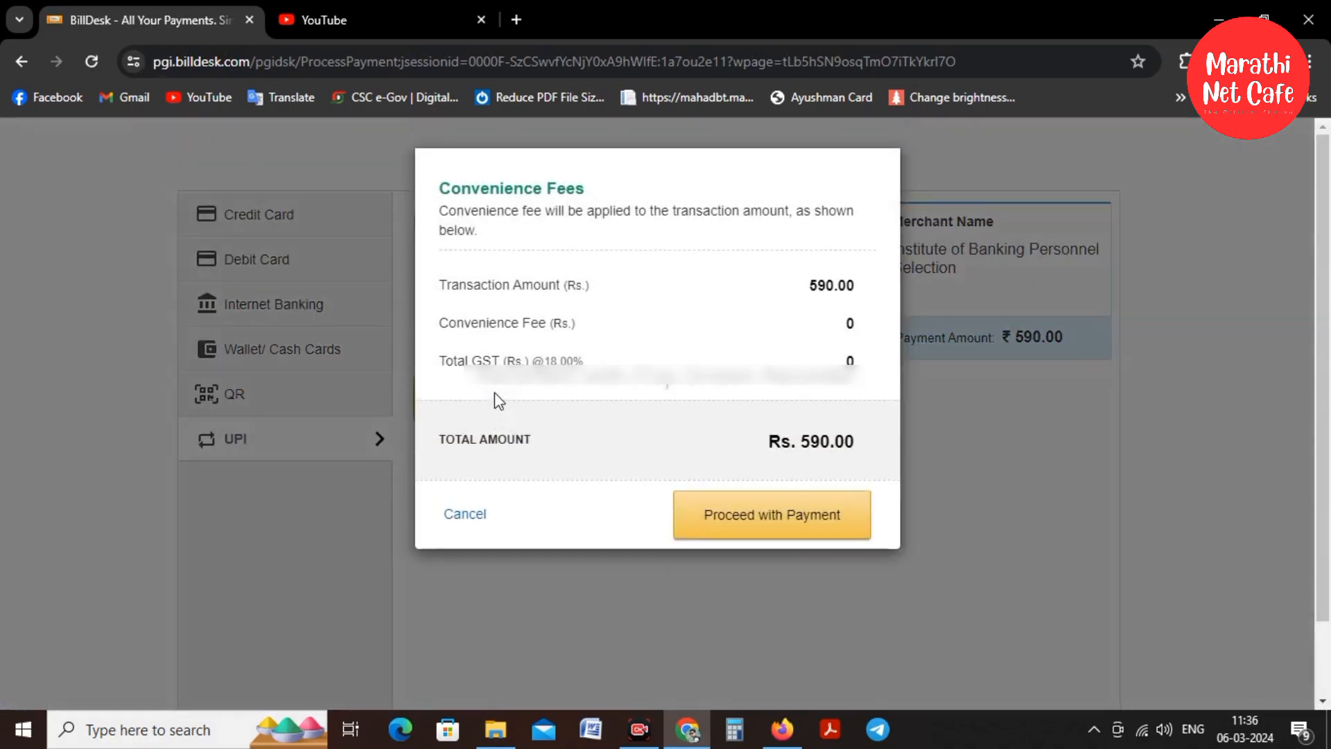
click(777, 521)
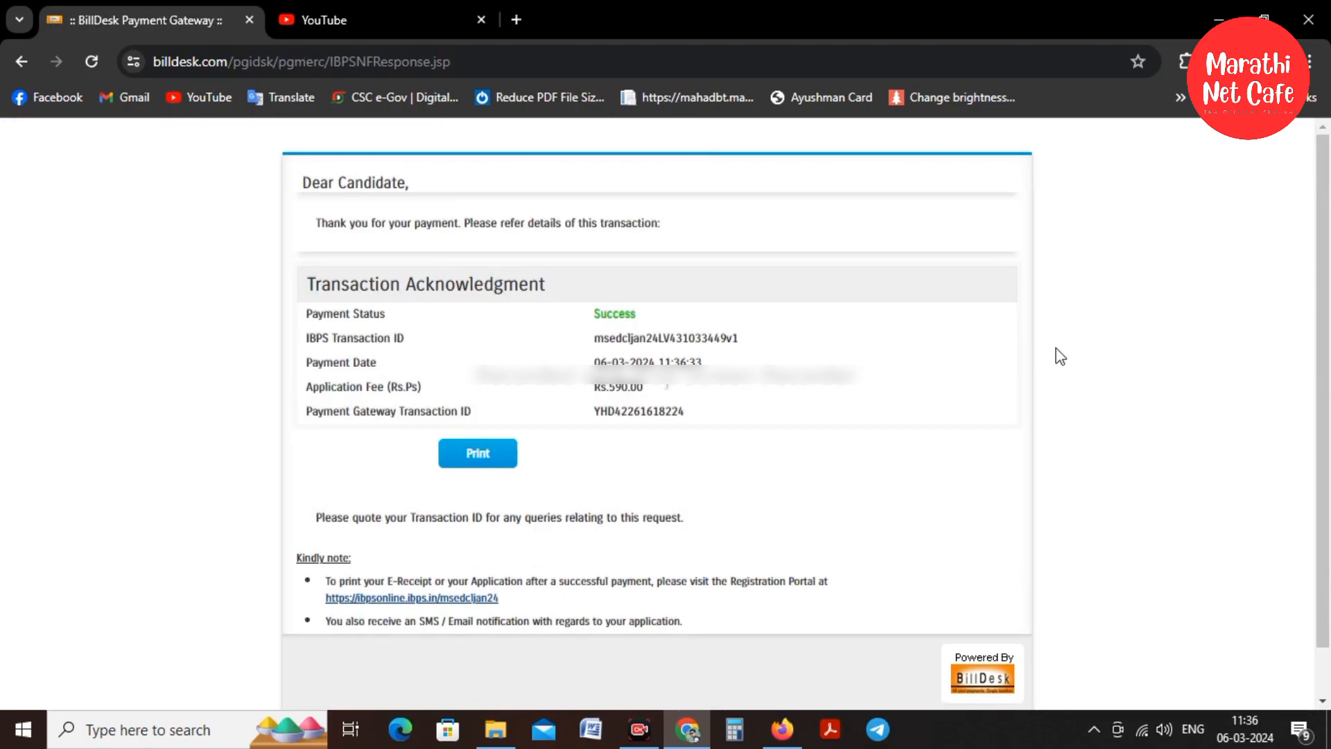
click(647, 726)
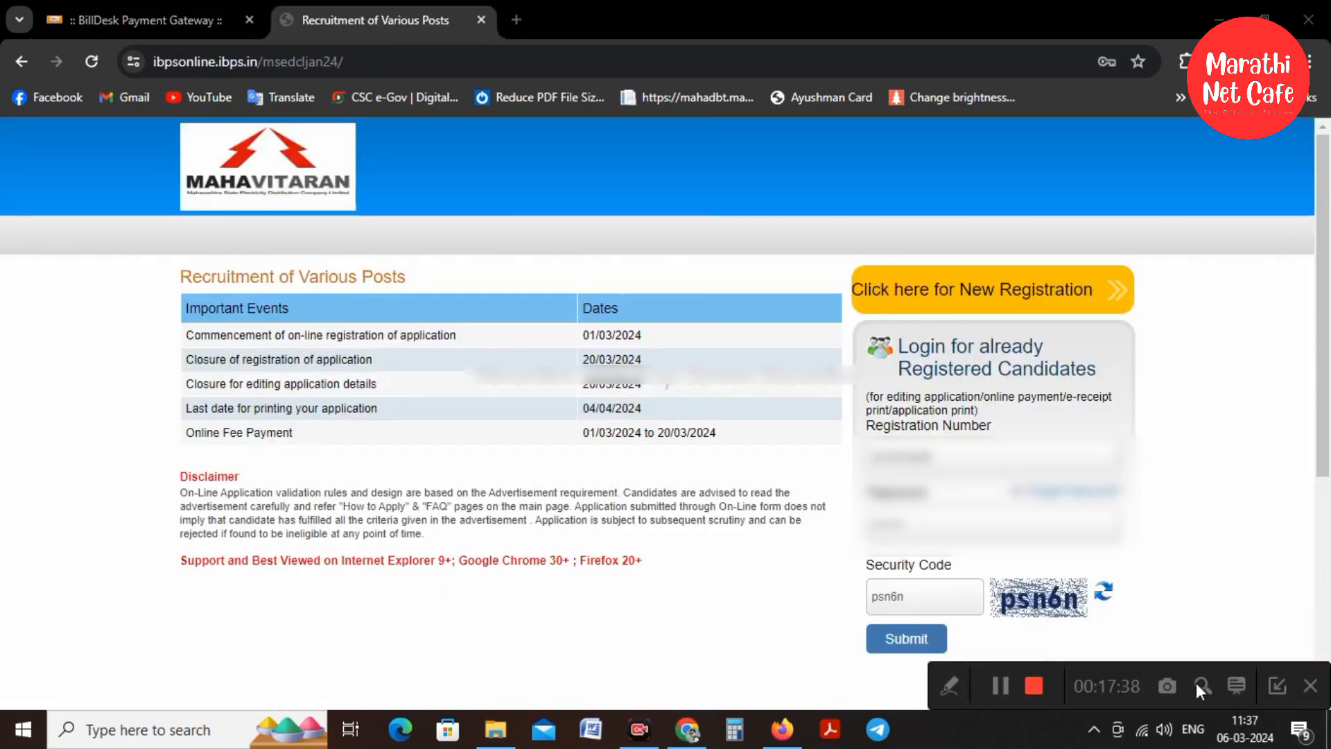
Log back in as the registered candidate to view the MAHAVITARAN application print
click(1282, 683)
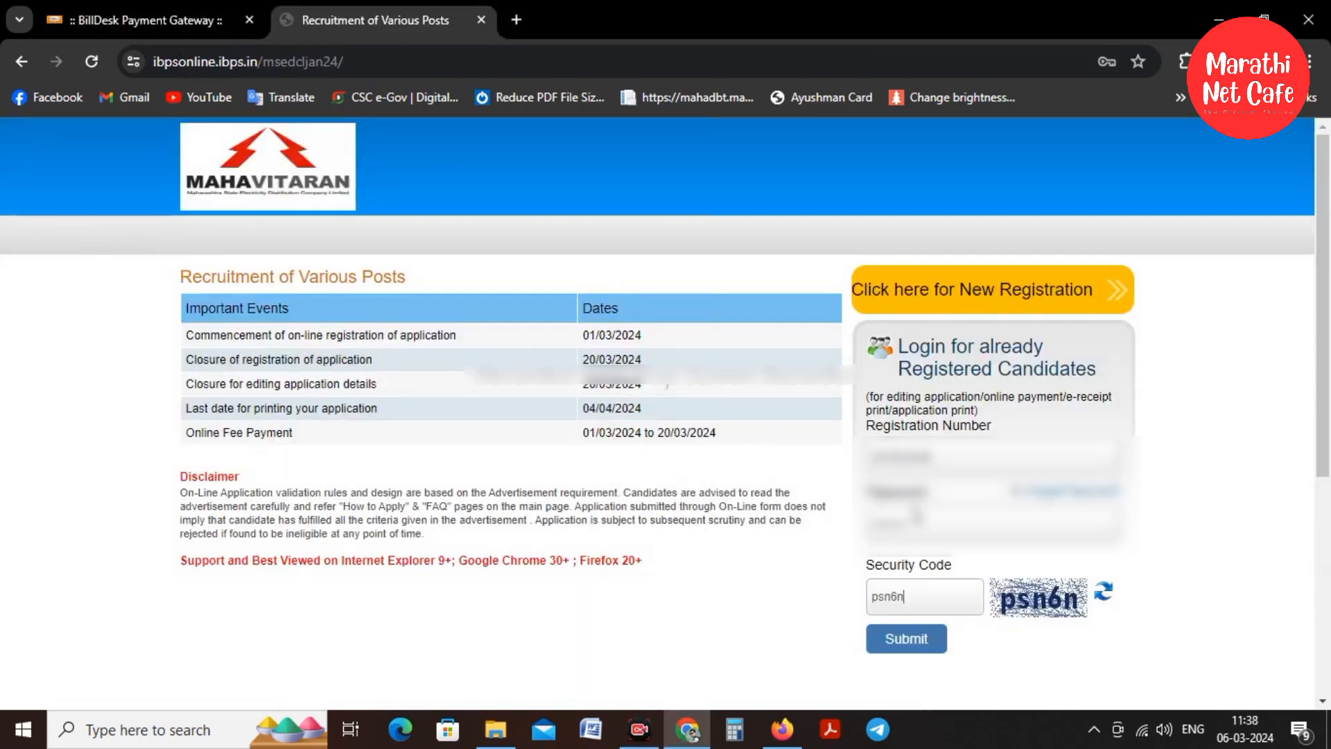
click(901, 636)
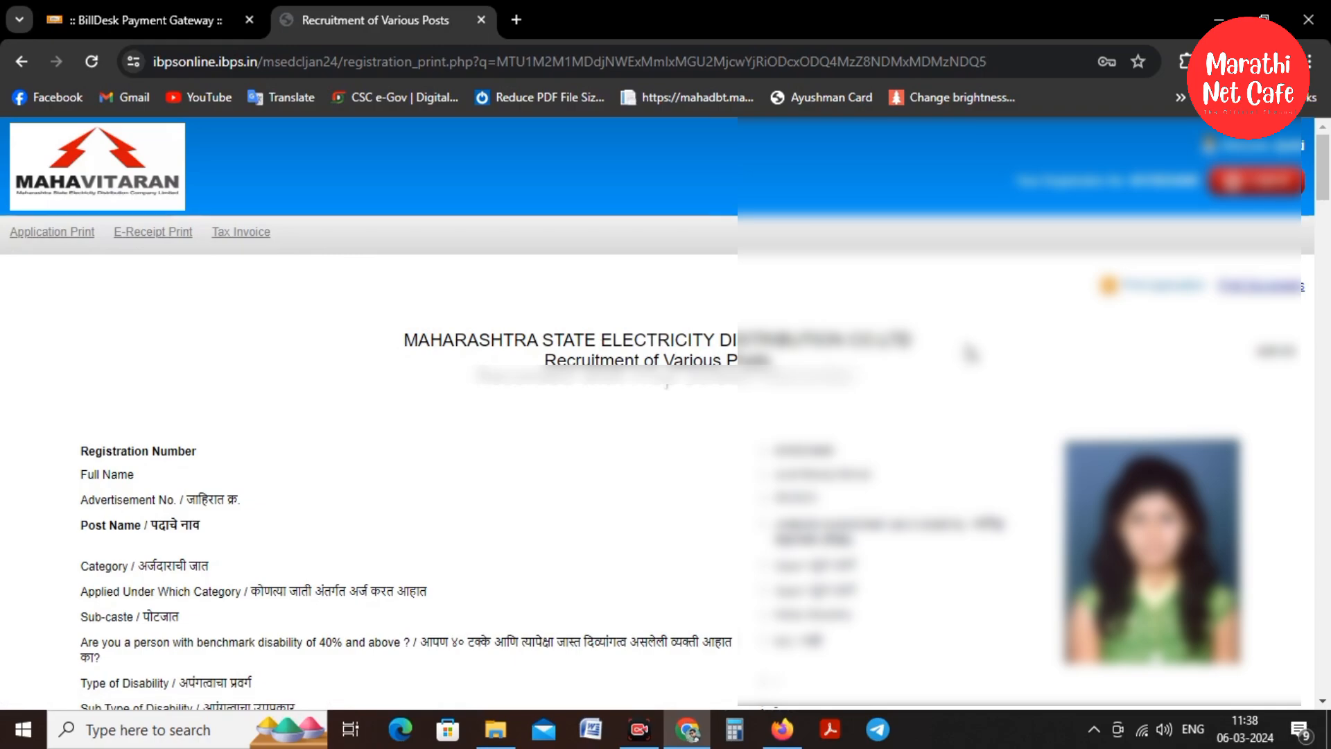
Print the application to Save as PDF with a custom scale of 74%
click(1159, 286)
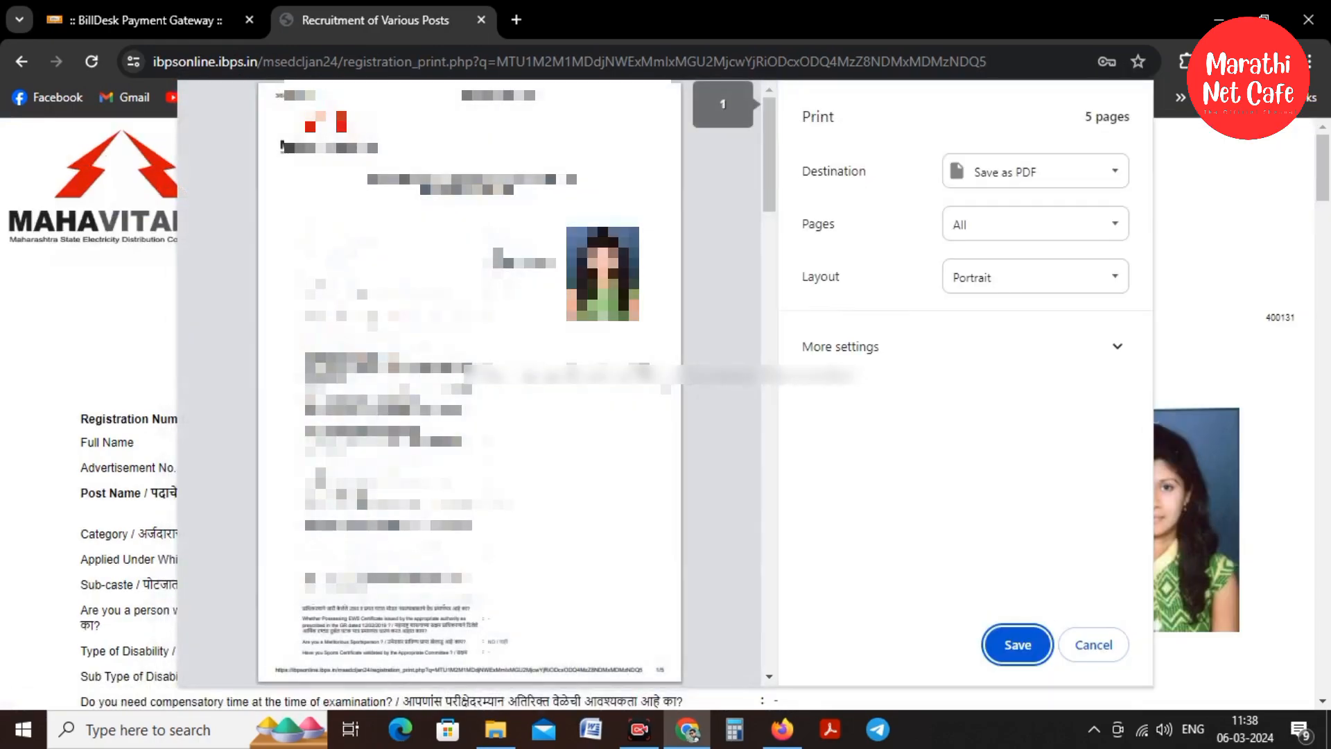
drag(765, 155, 766, 559)
click(961, 355)
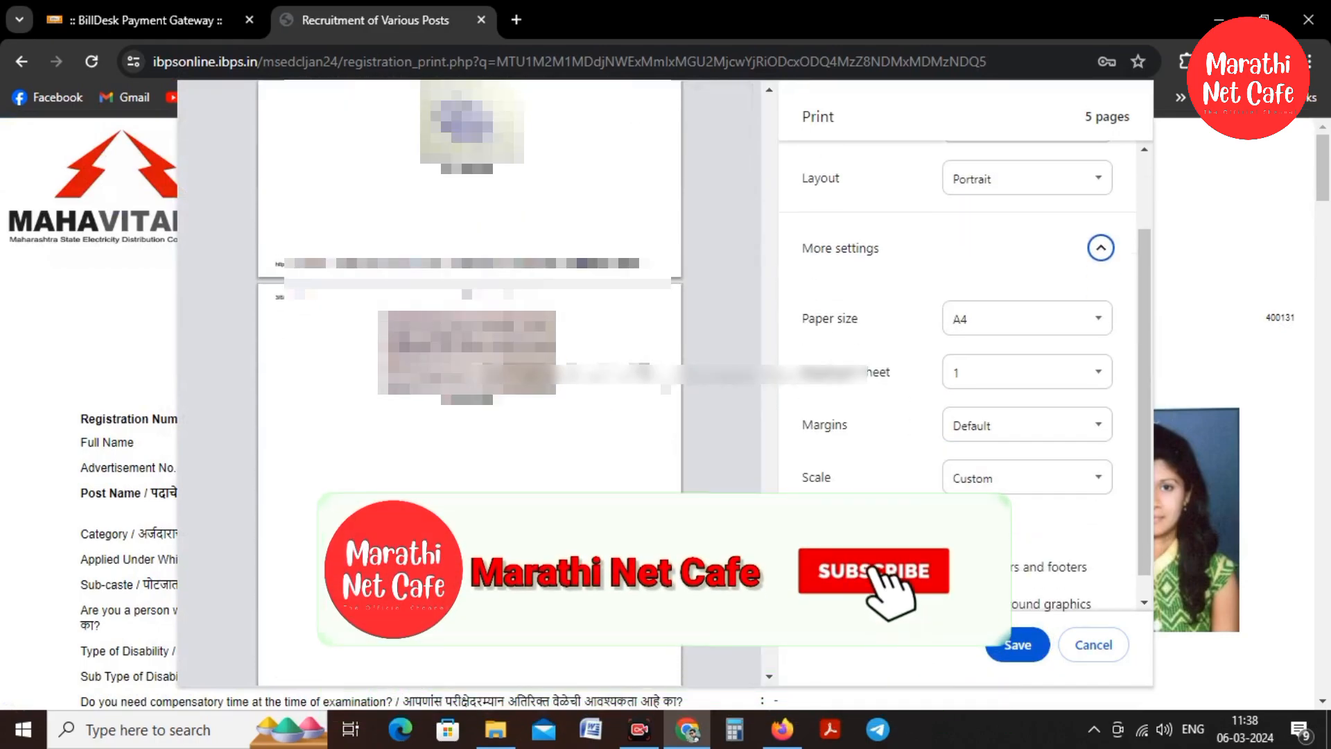
click(992, 519)
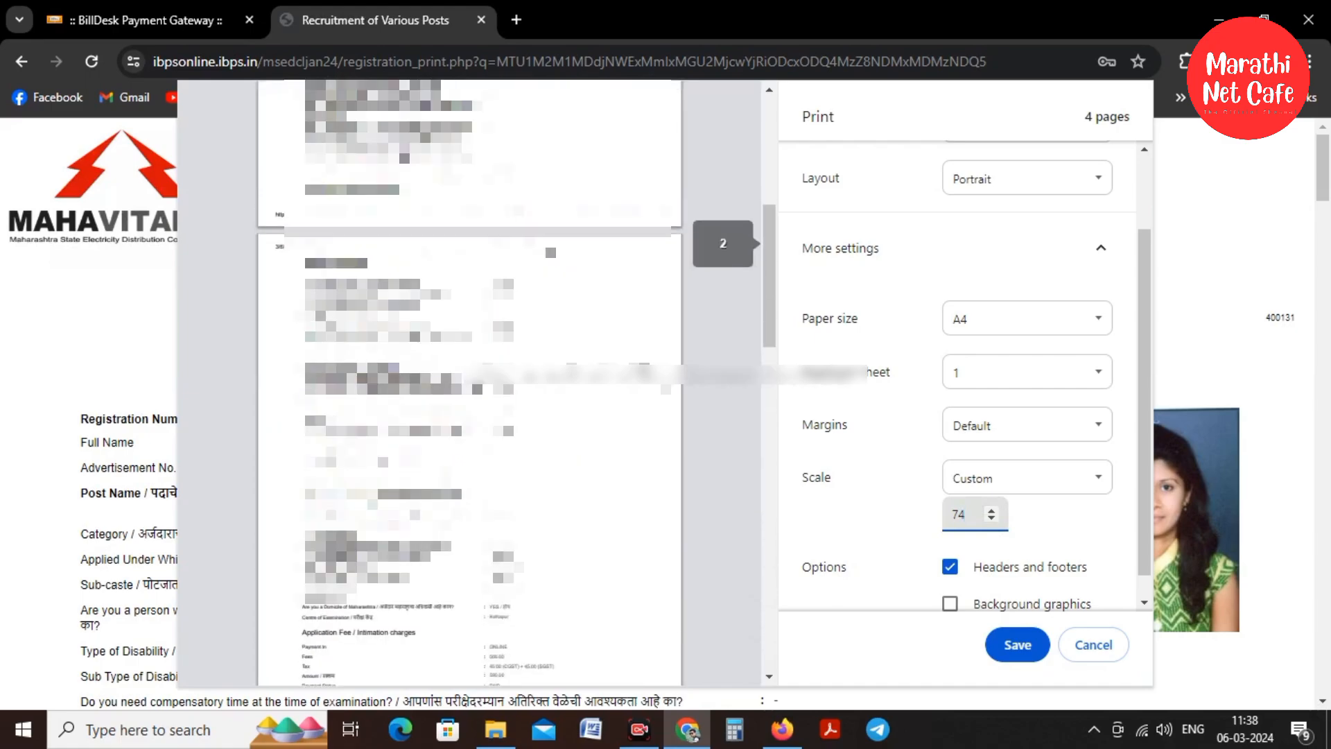
scroll(282, 145, down, 15)
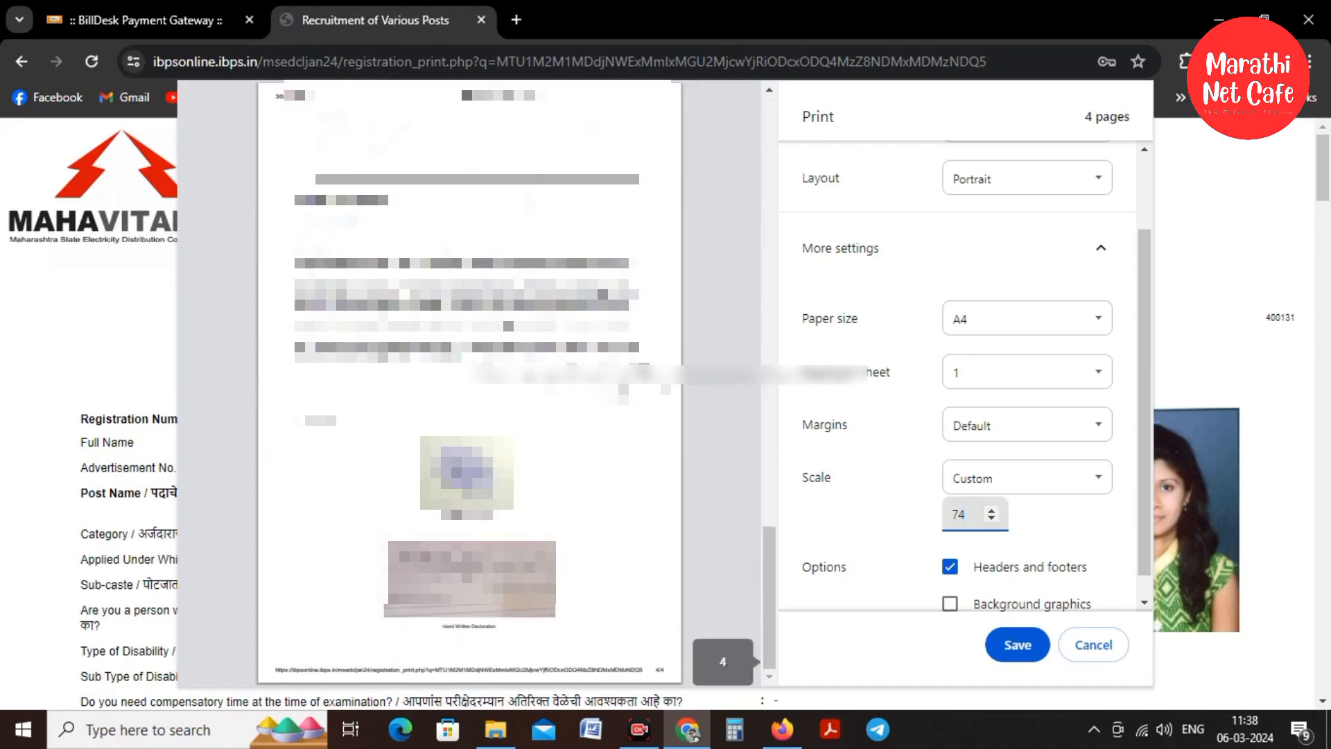
Save it as Recruitment of Various Posts.pdf in Downloads, replacing the existing file
click(1003, 649)
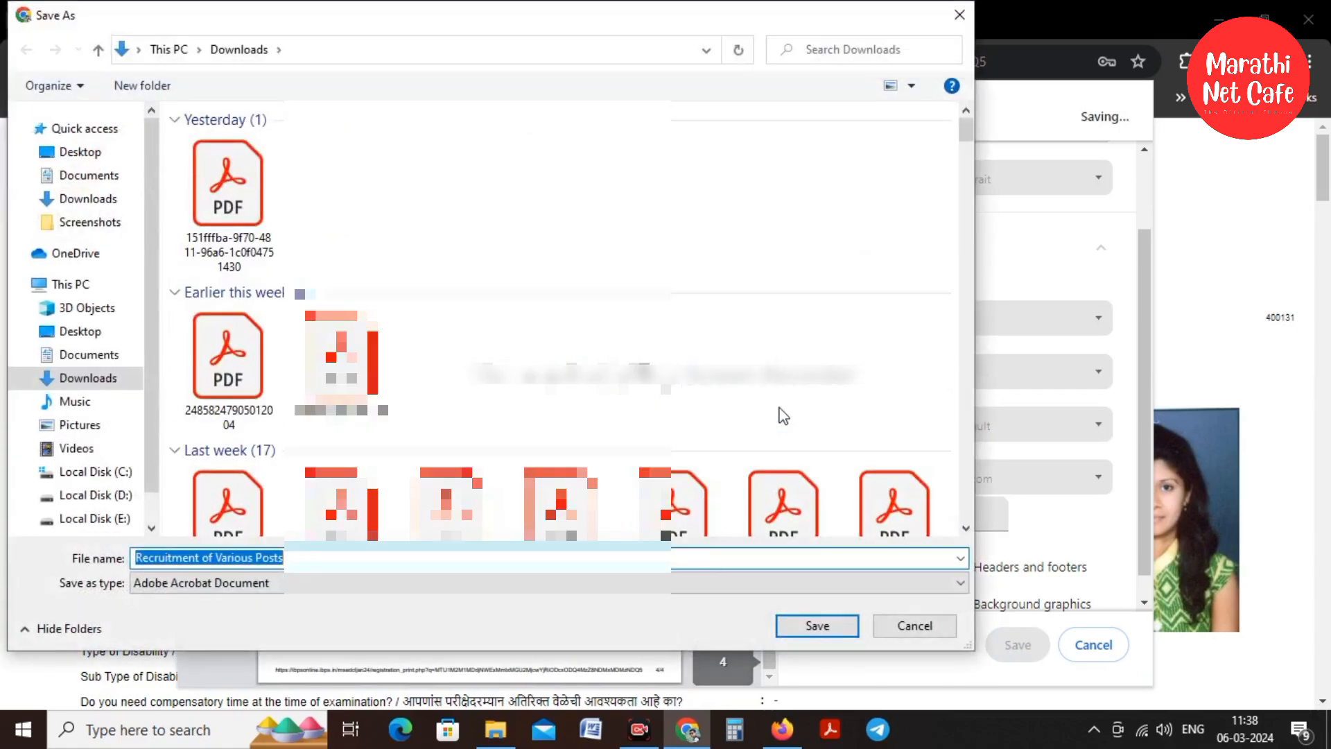
click(817, 626)
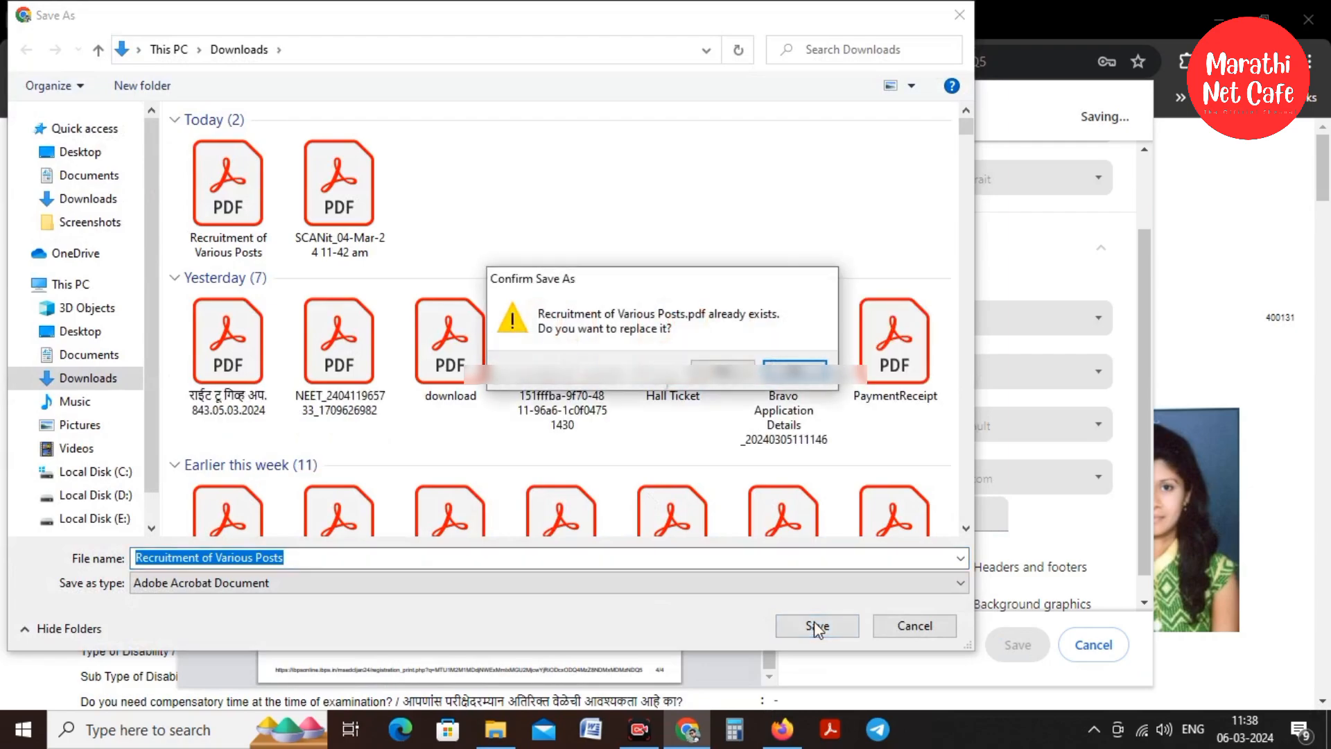
click(736, 374)
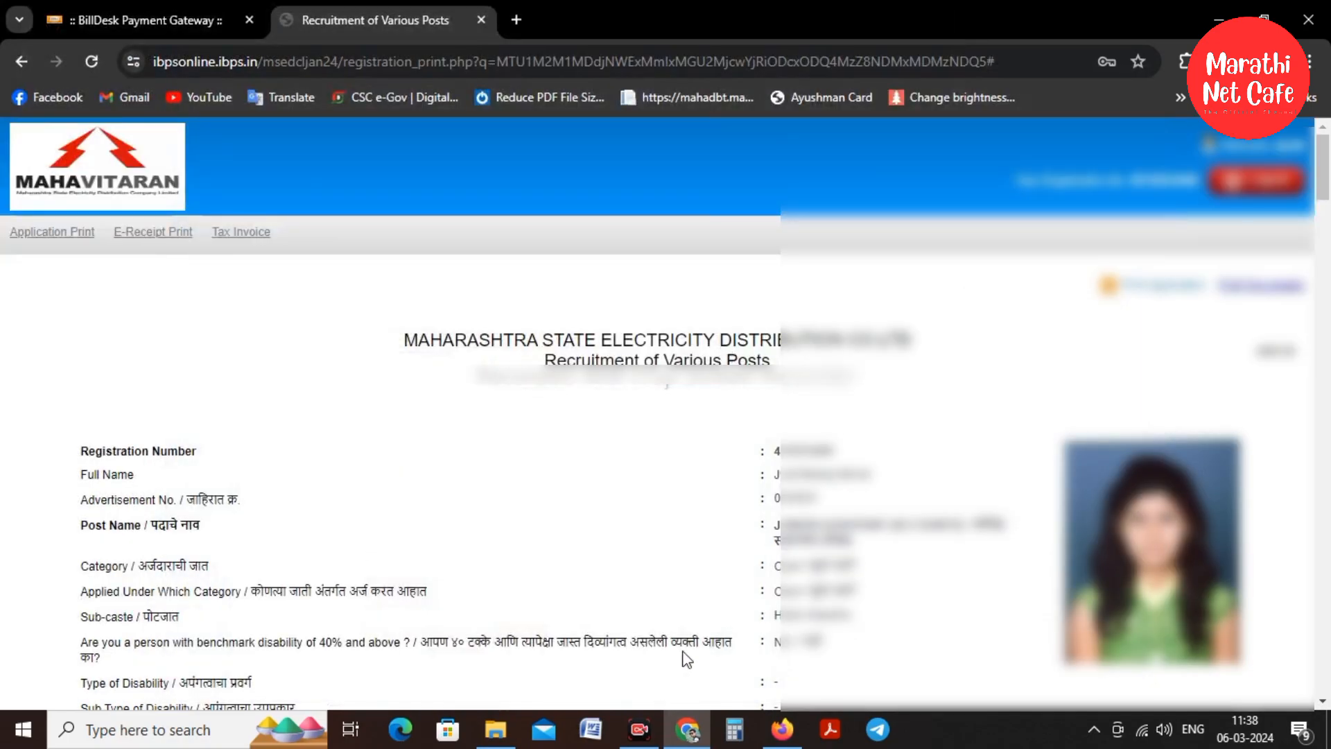
mouse_move(644, 726)
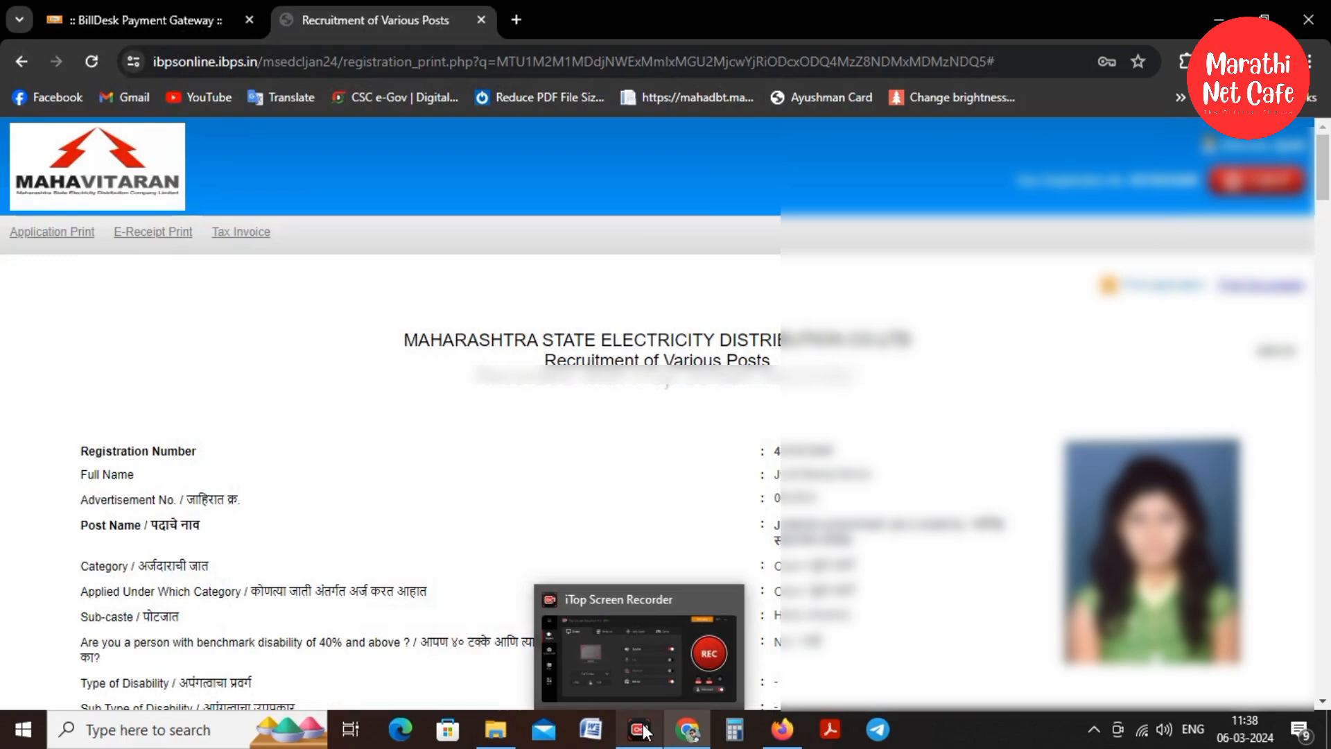